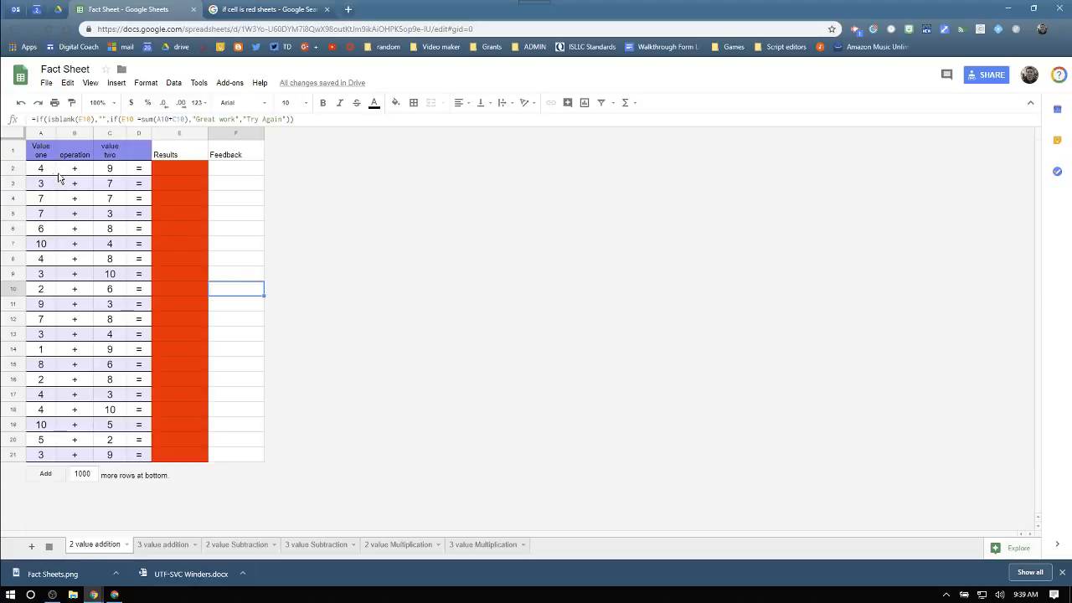
# Step: Test the Results cell for 4 + 9 with the answer 10, replacing it with 13
pyautogui.click(175, 175)
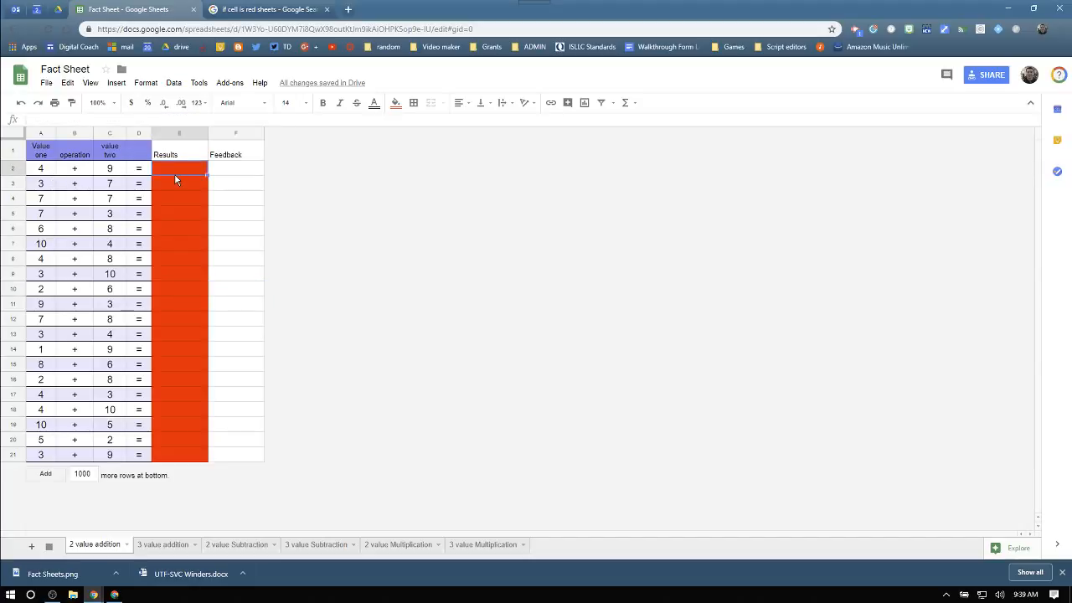
pyautogui.write('10')
pyautogui.press('Return')
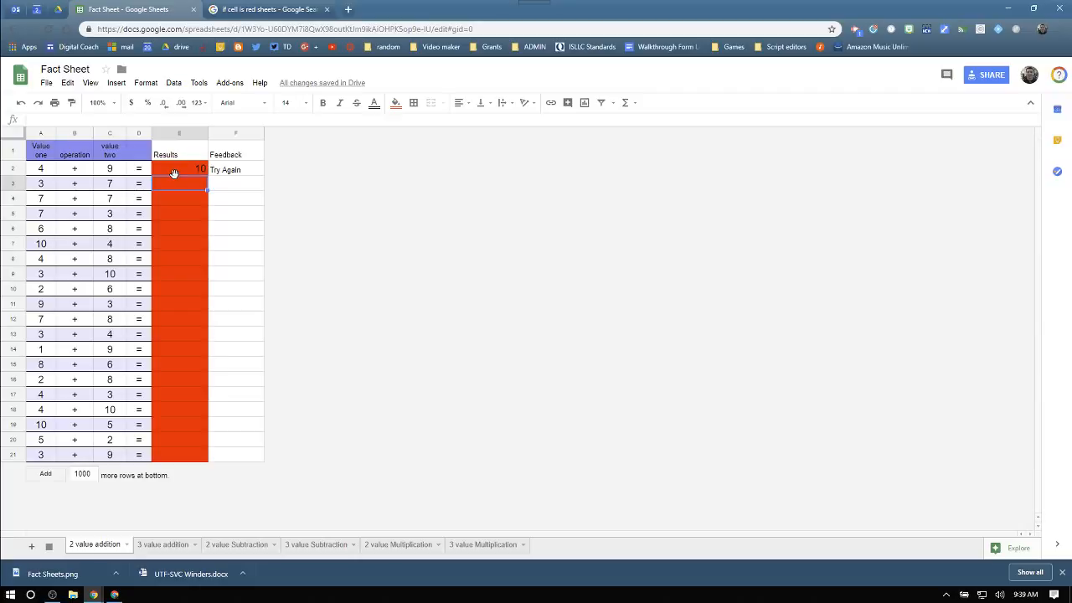
pyautogui.click(175, 170)
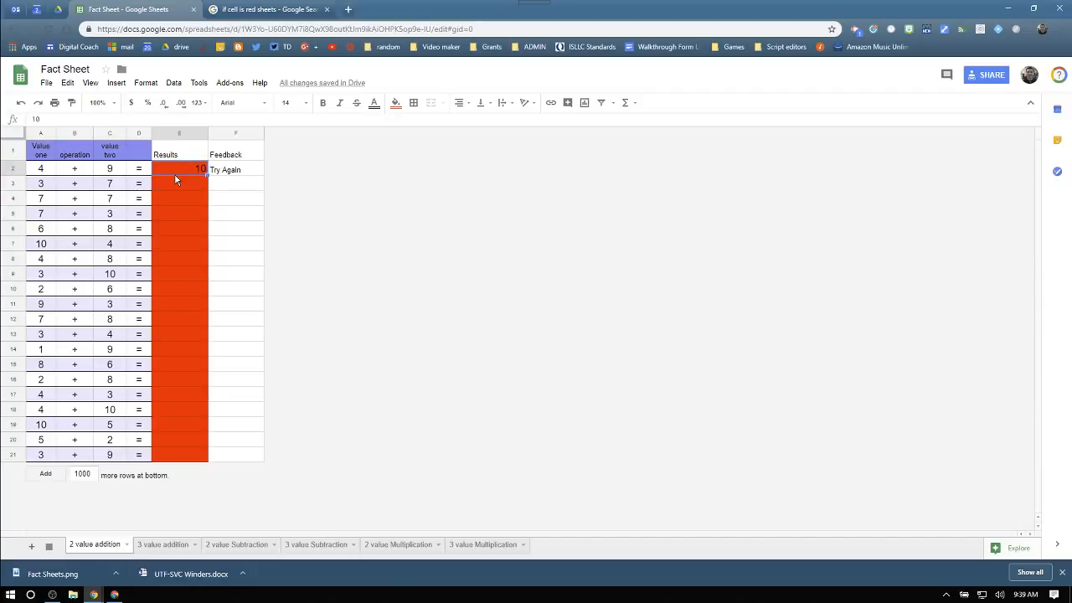
pyautogui.write('1')
pyautogui.press('Return')
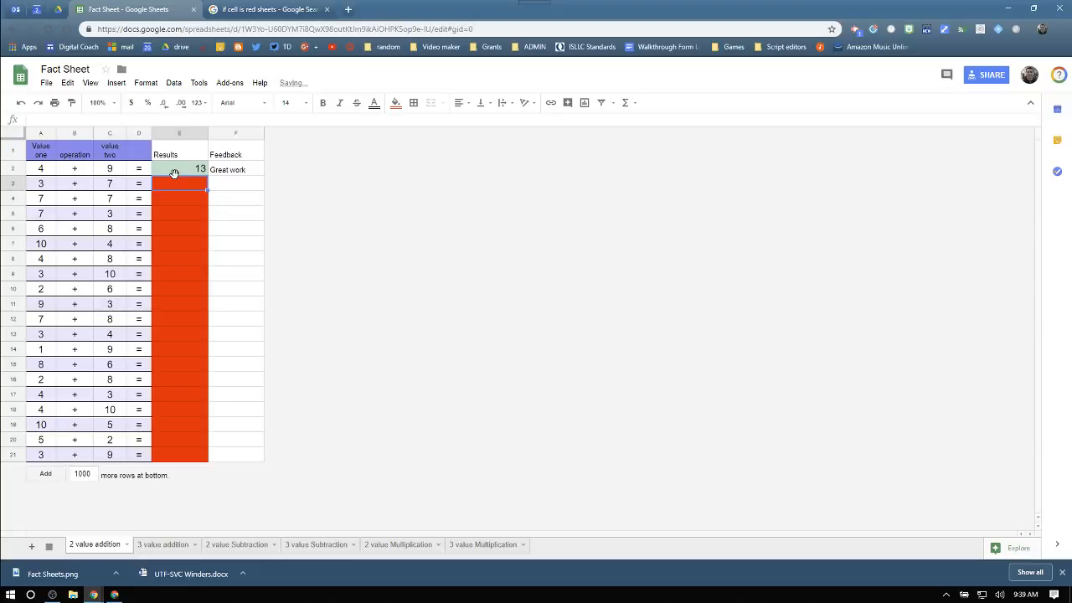
# Step: Enter 12 as the answer to 4 + 8 in the Results column
pyautogui.press('Down')
pyautogui.press('Down')
pyautogui.press('Down')
pyautogui.press('Down')
pyautogui.press('Down')
pyautogui.write('12')
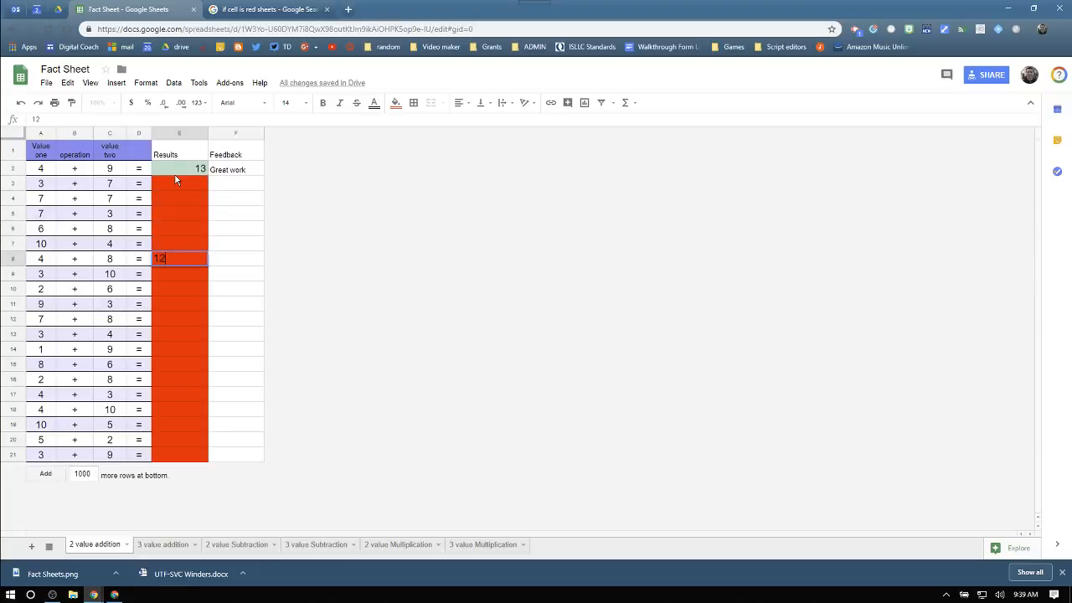
pyautogui.press('Return')
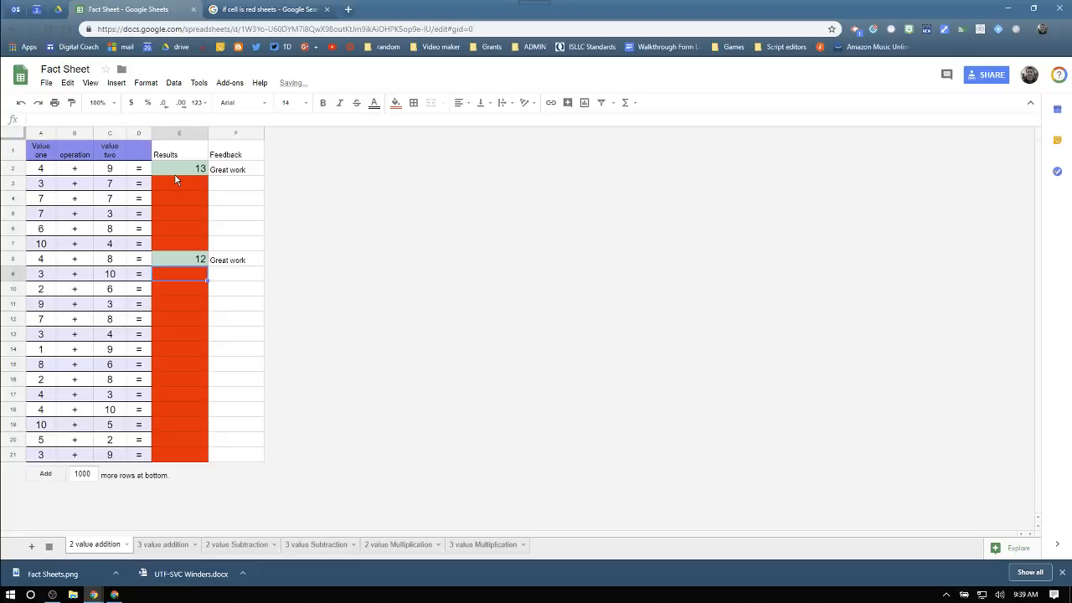
# Step: Clear the test answers for 4 + 8 and 4 + 9 from the Results column
pyautogui.press('Up')
pyautogui.press('Delete')
pyautogui.press('Up')
pyautogui.press('Up')
pyautogui.press('Up')
pyautogui.press('Up')
pyautogui.press('Up')
pyautogui.press('Up')
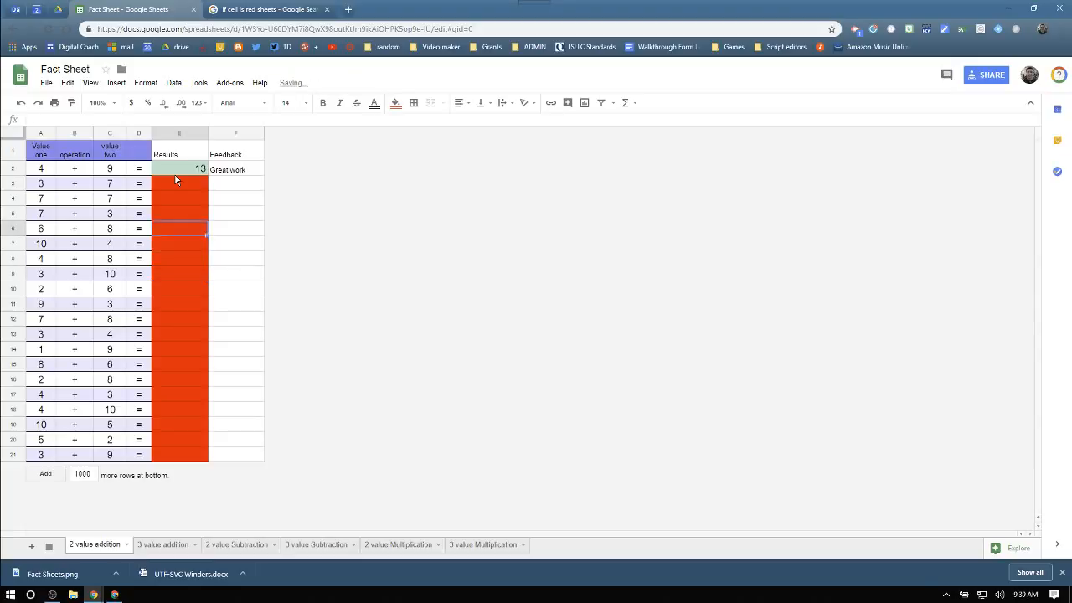
pyautogui.press('Delete')
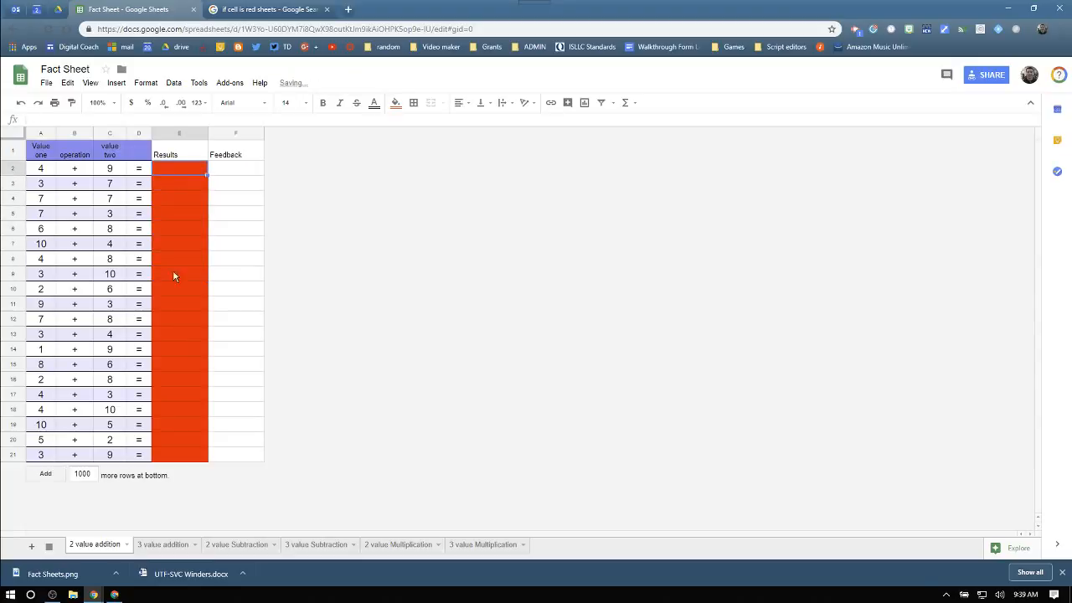
# Step: Test the answer 36 for 4 x 9 on the 2 value Multiplication sheet and clear it again
pyautogui.click(144, 546)
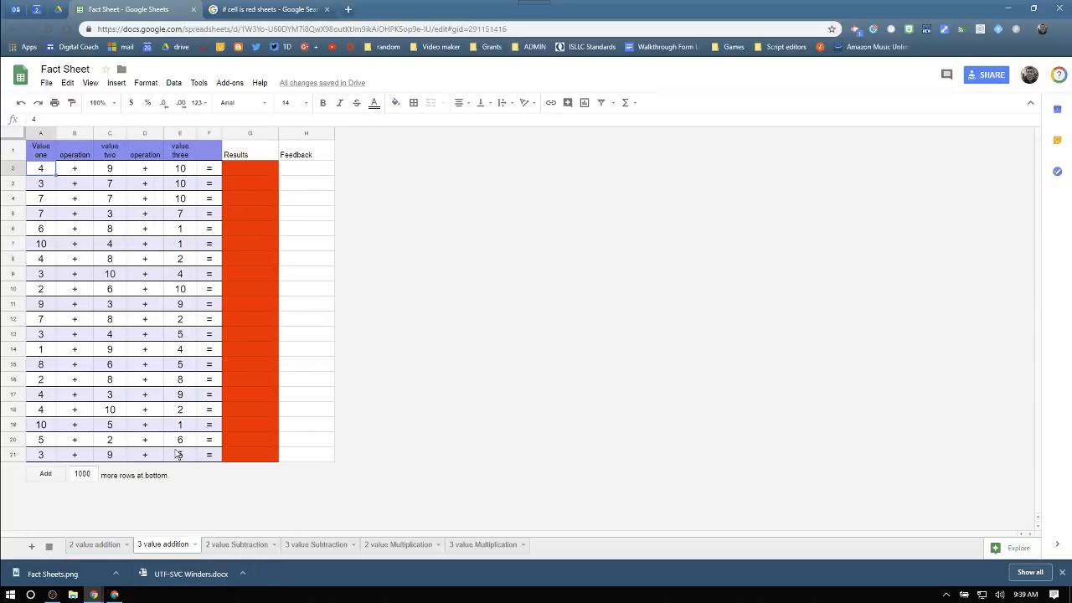
pyautogui.click(238, 545)
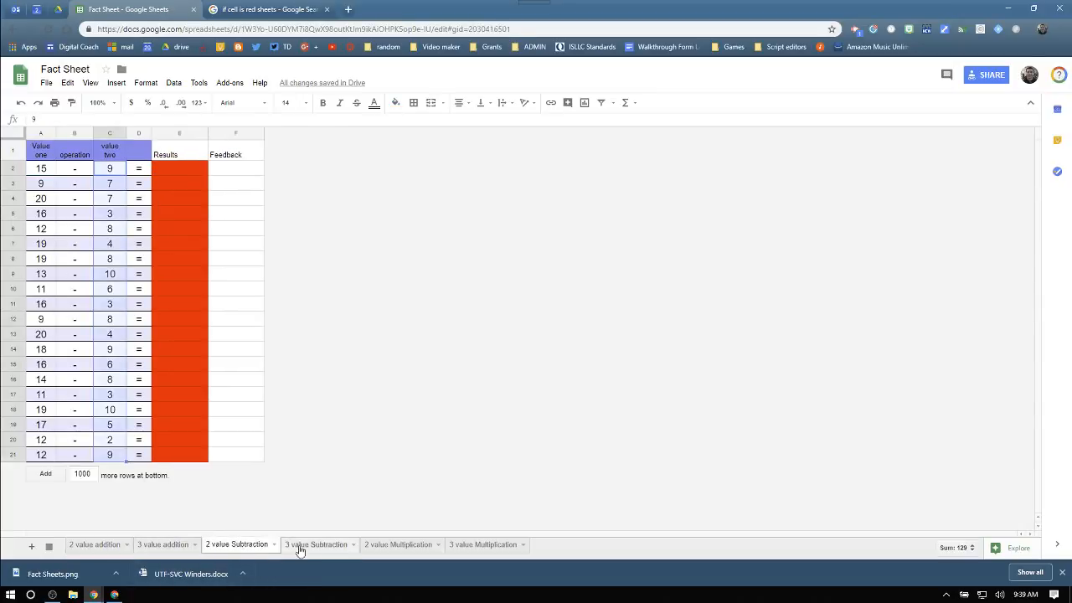
pyautogui.click(396, 546)
pyautogui.click(162, 172)
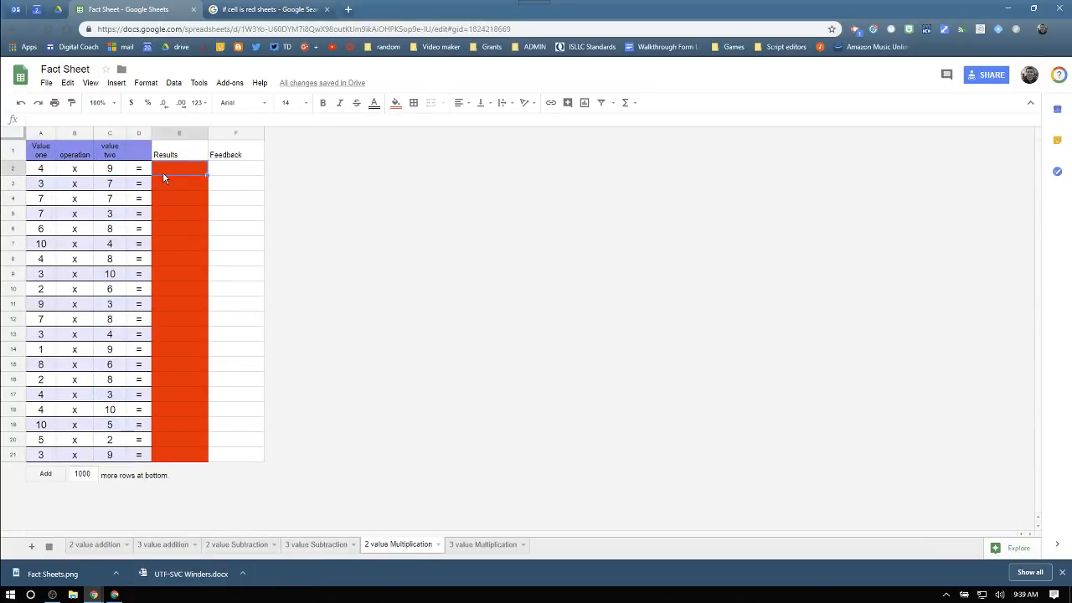
pyautogui.write('36')
pyautogui.press('Return')
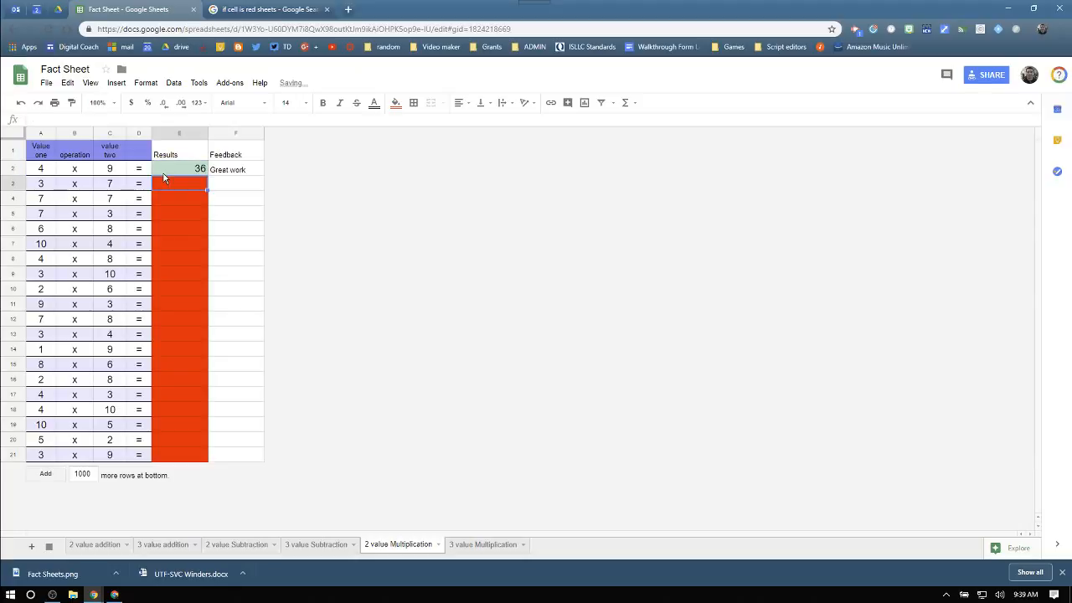
pyautogui.click(164, 173)
pyautogui.press('Delete')
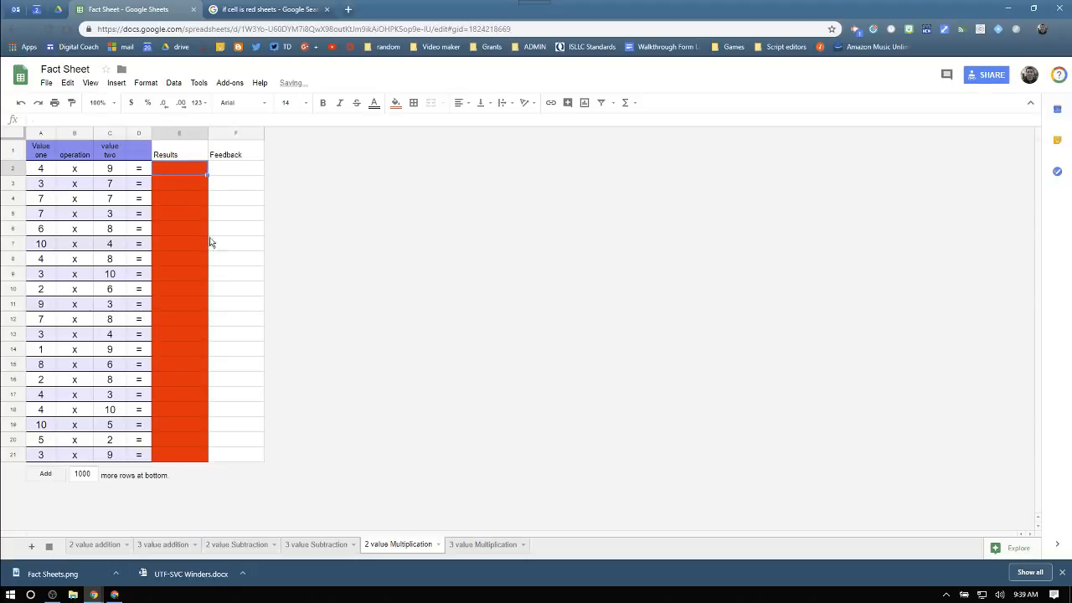
# Step: Test the answer 320 for 4 x 10 x 8 on the 3 value Multiplication sheet and clear it again
pyautogui.click(462, 545)
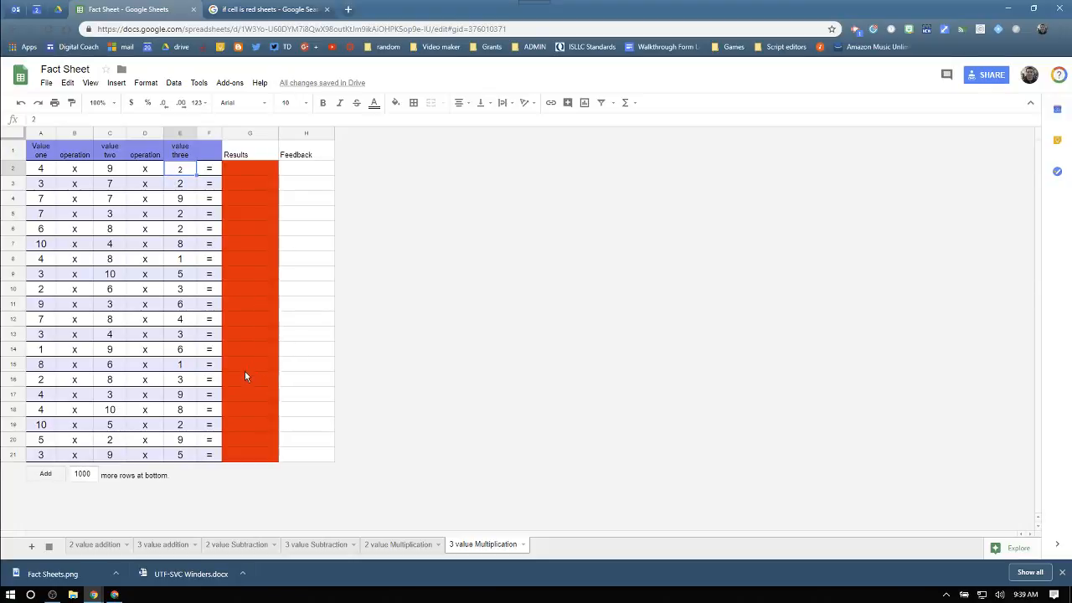
pyautogui.click(255, 408)
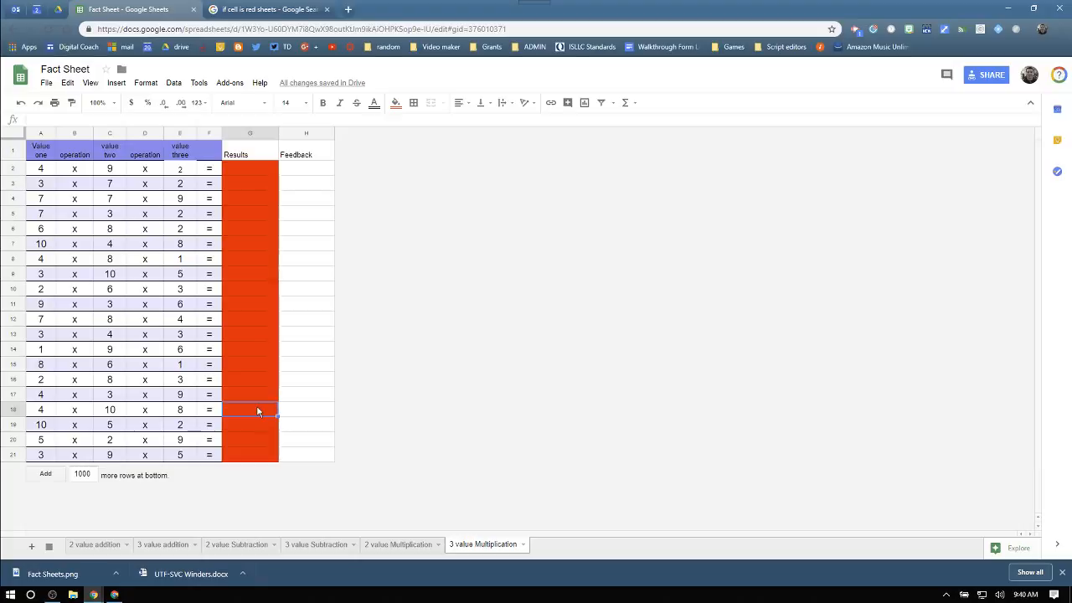
pyautogui.write('320')
pyautogui.press('Up')
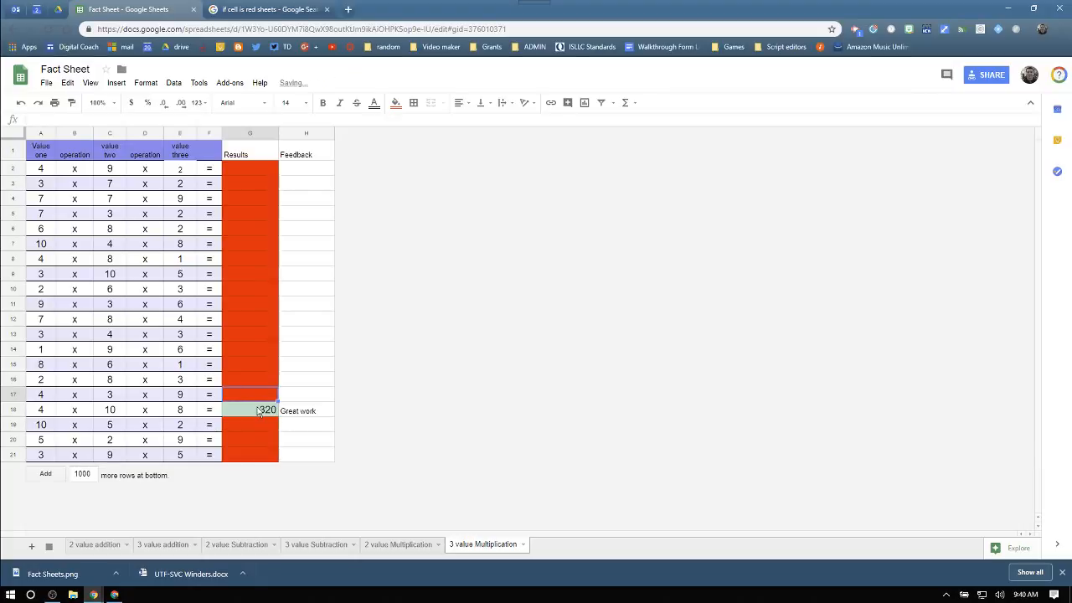
pyautogui.click(263, 413)
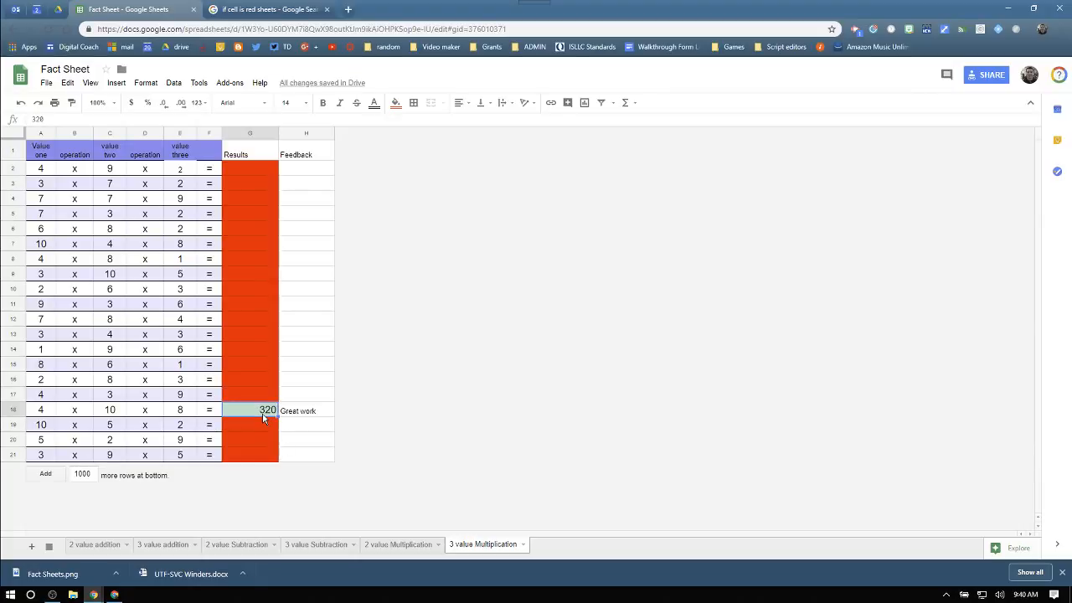
pyautogui.press('Delete')
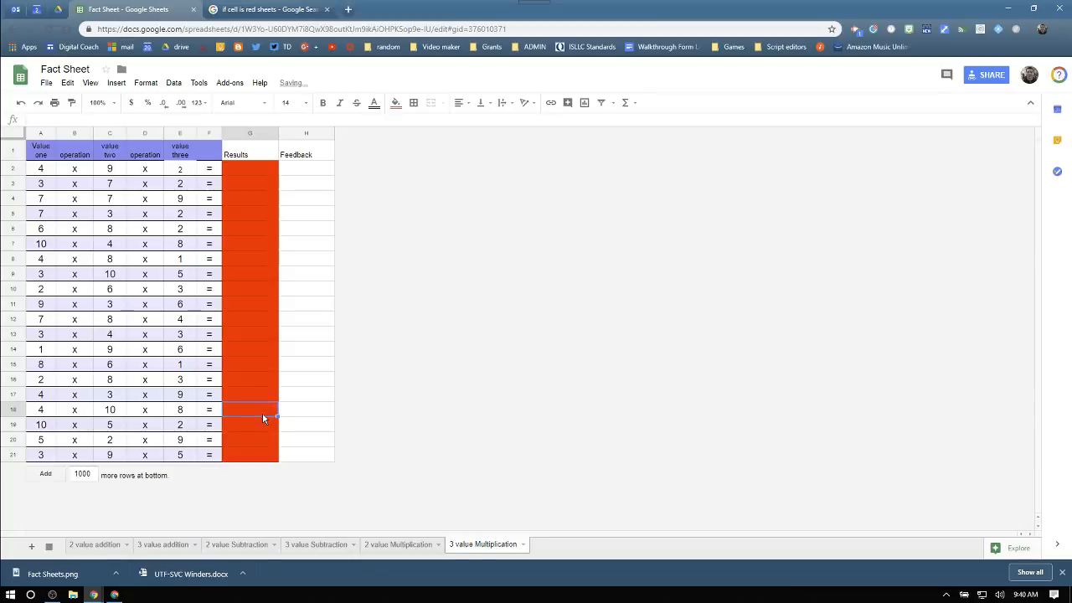
# Step: Review the custom formula conditional format rule for E2:E21 on the 2 value addition sheet and its condition types, leaving it without changes
pyautogui.click(97, 545)
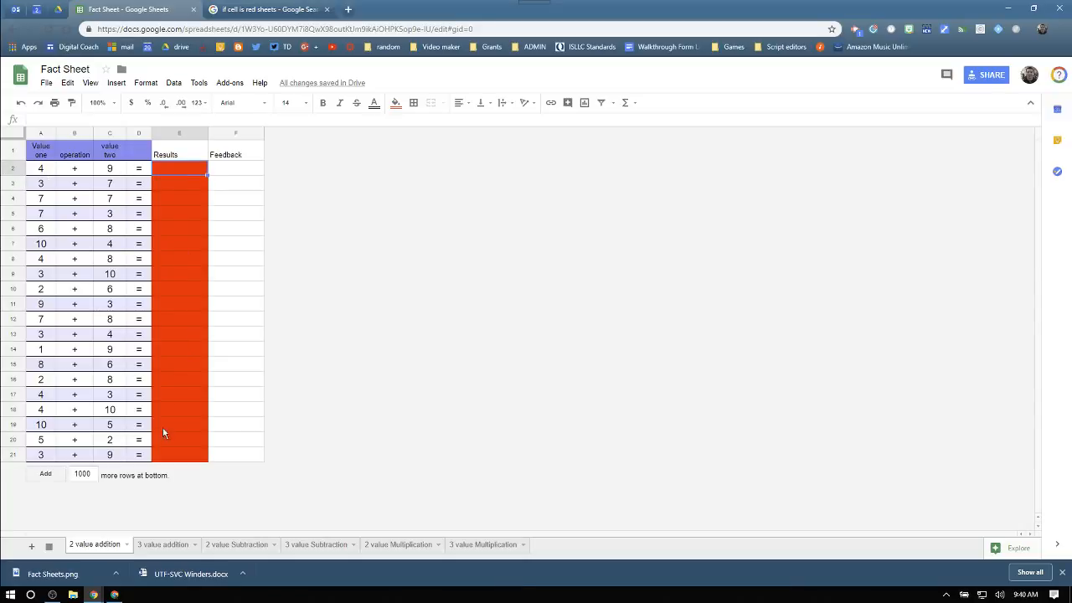
pyautogui.click(146, 82)
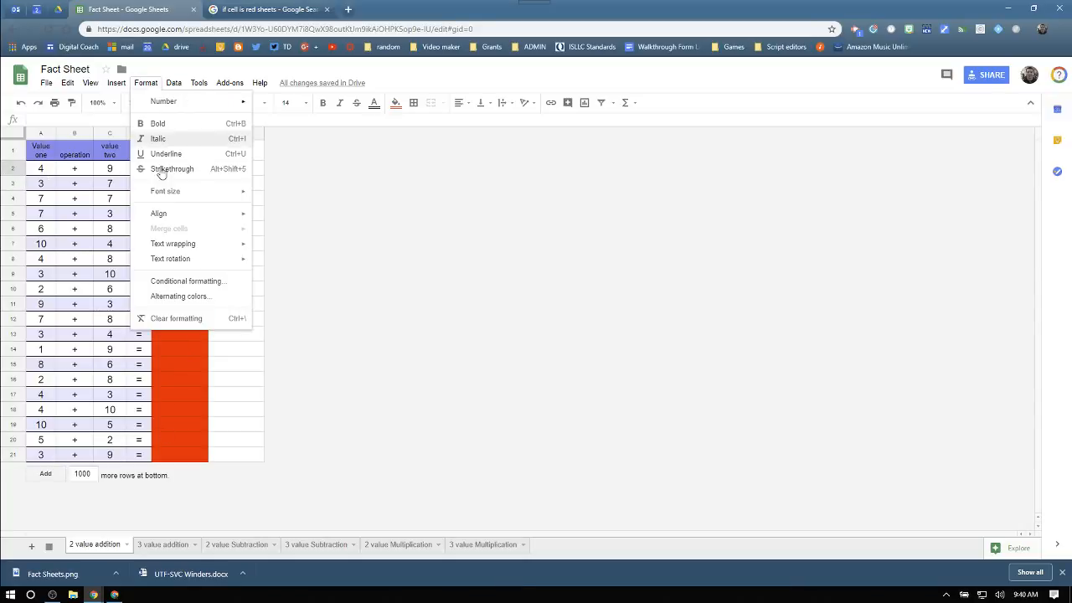
pyautogui.click(177, 282)
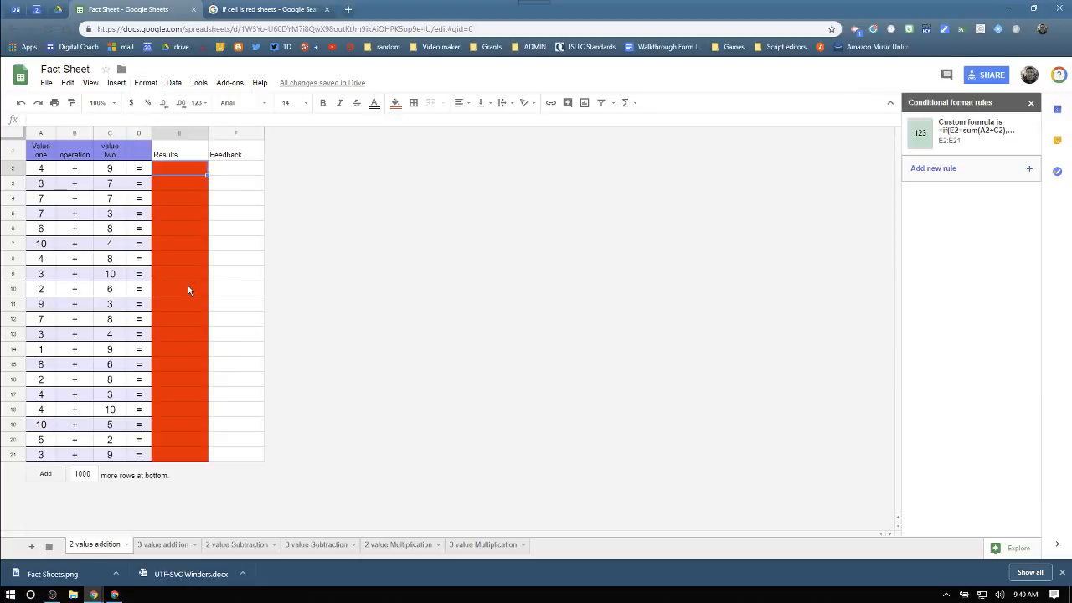
pyautogui.click(986, 131)
pyautogui.click(1006, 219)
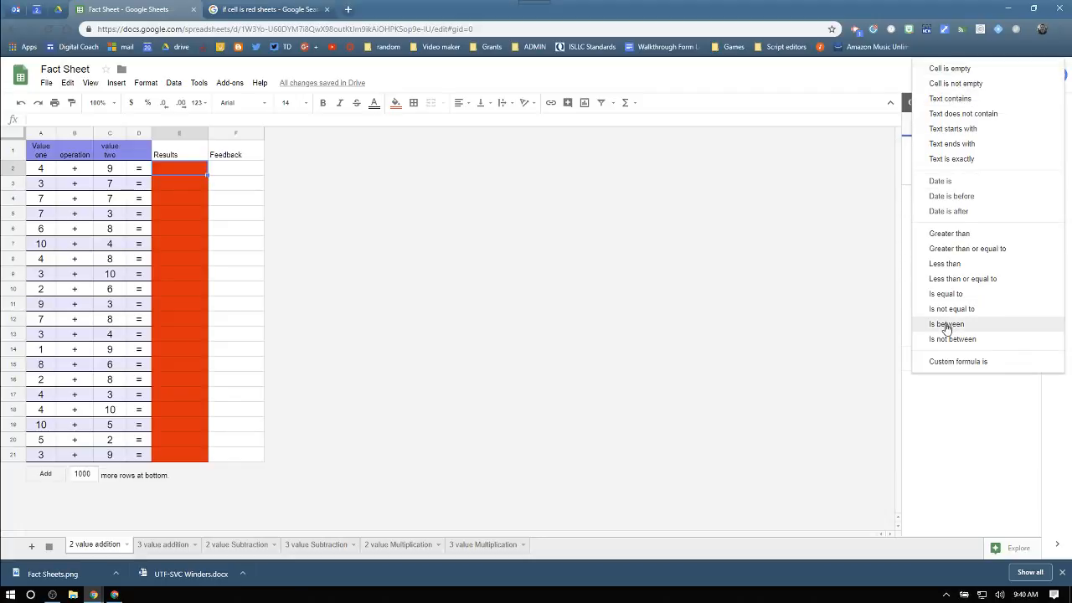
pyautogui.click(868, 172)
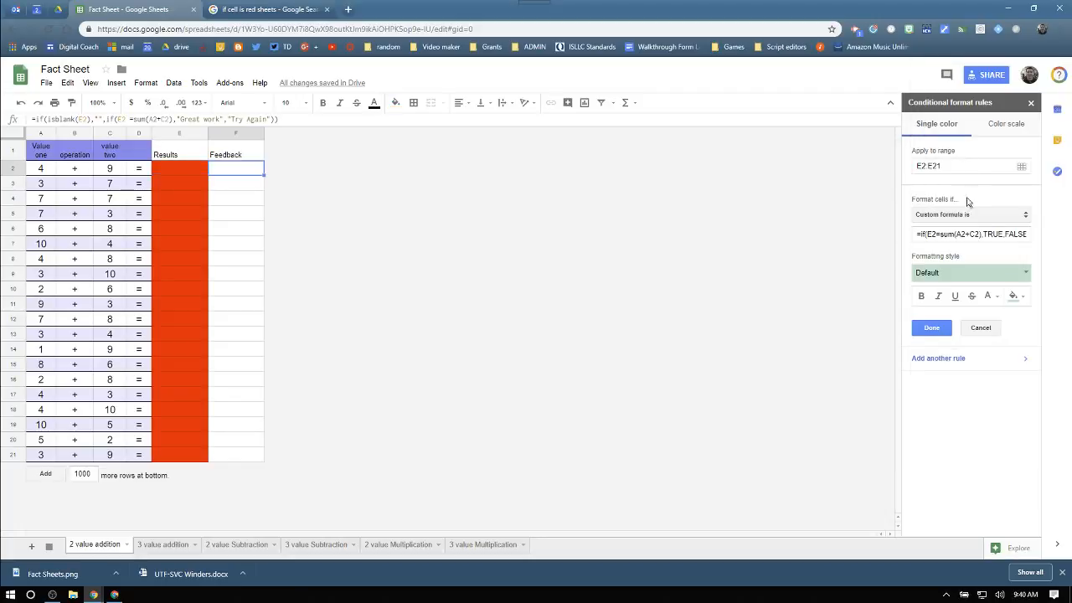
pyautogui.click(955, 219)
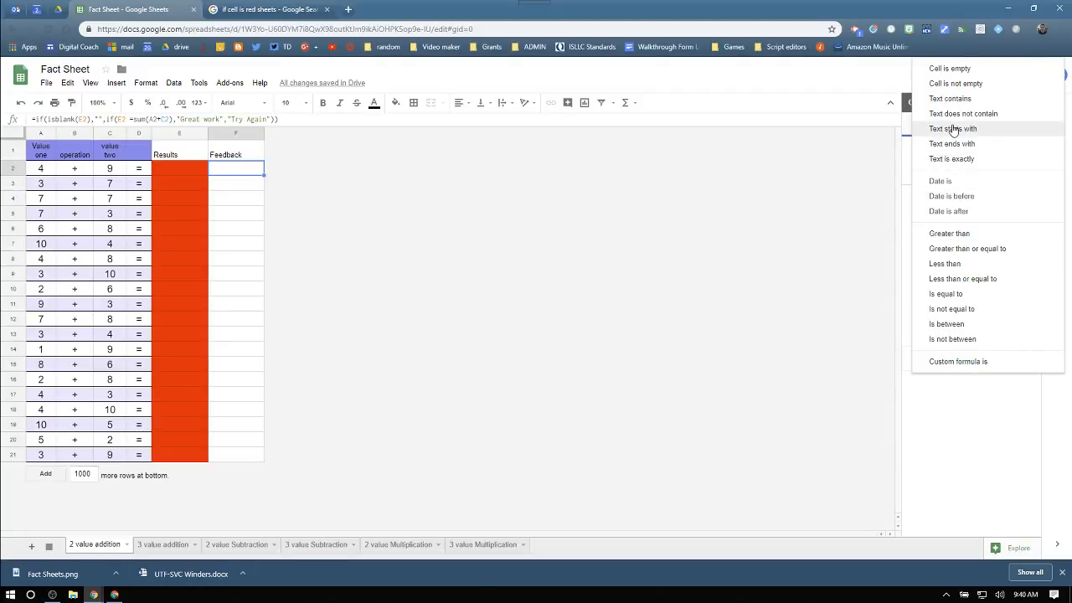
pyautogui.click(872, 213)
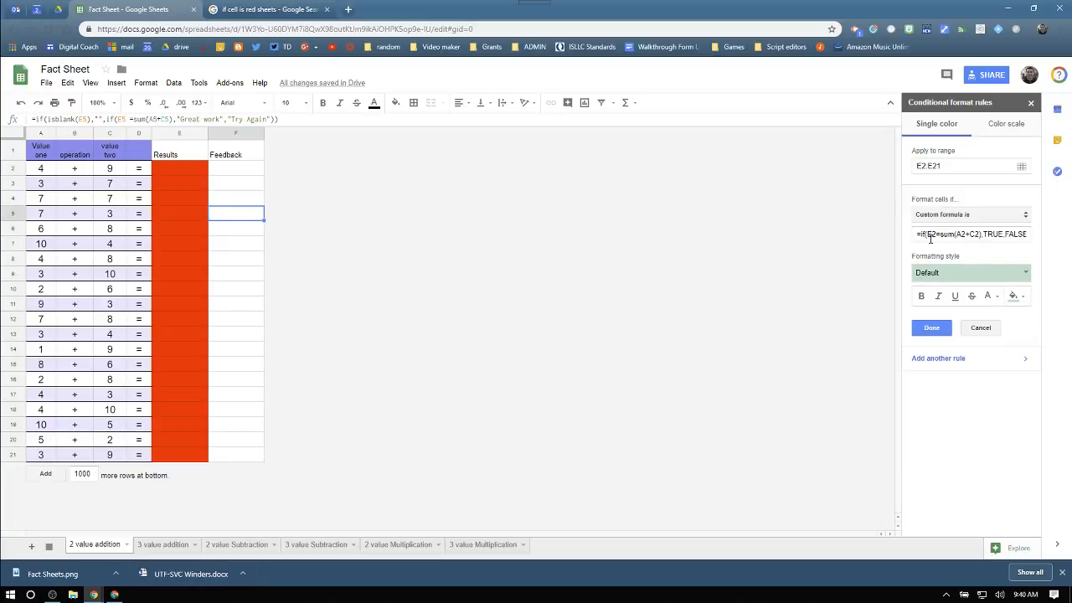
pyautogui.click(172, 174)
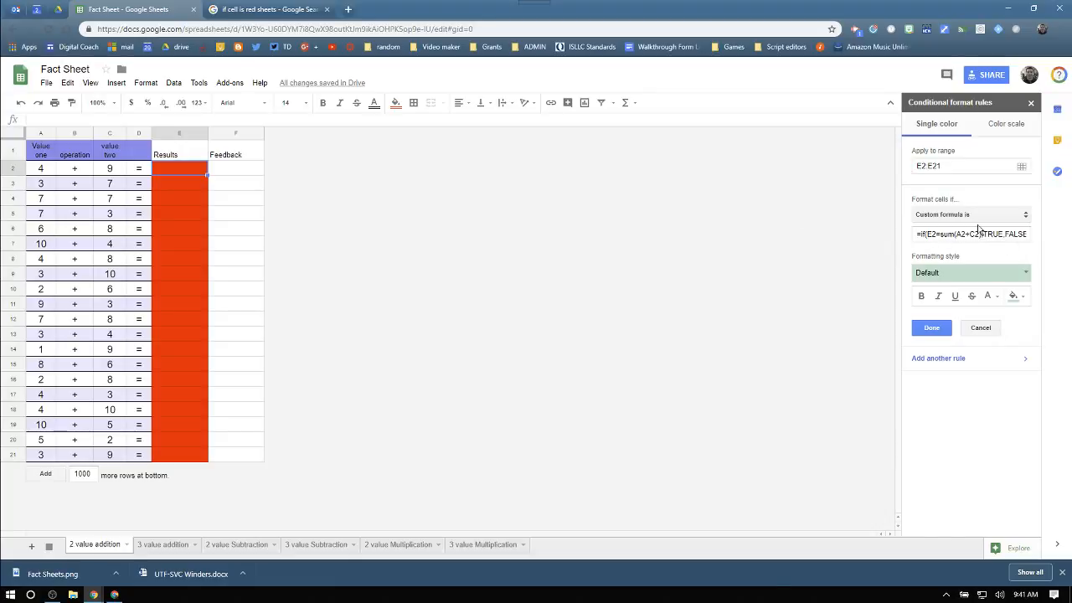
pyautogui.click(981, 328)
# Step: Remove the isblank check from the F2 feedback formula, leaving =if(E2 =sum(A2+C2),"Great work","Try Again")
pyautogui.click(239, 174)
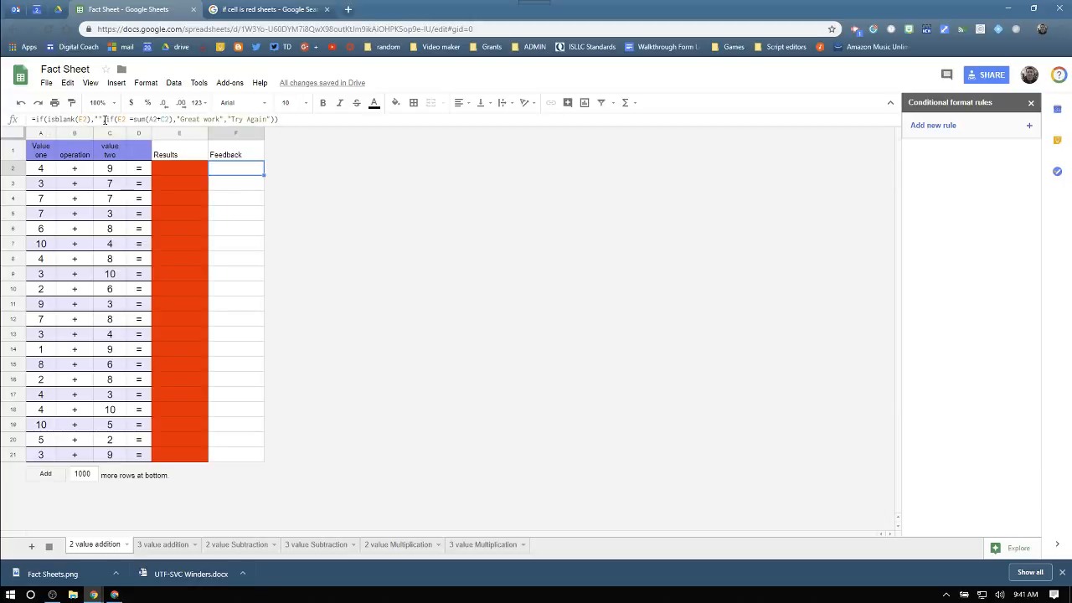
pyautogui.moveTo(106, 119); pyautogui.dragTo(38, 121)
pyautogui.press('BackSpace')
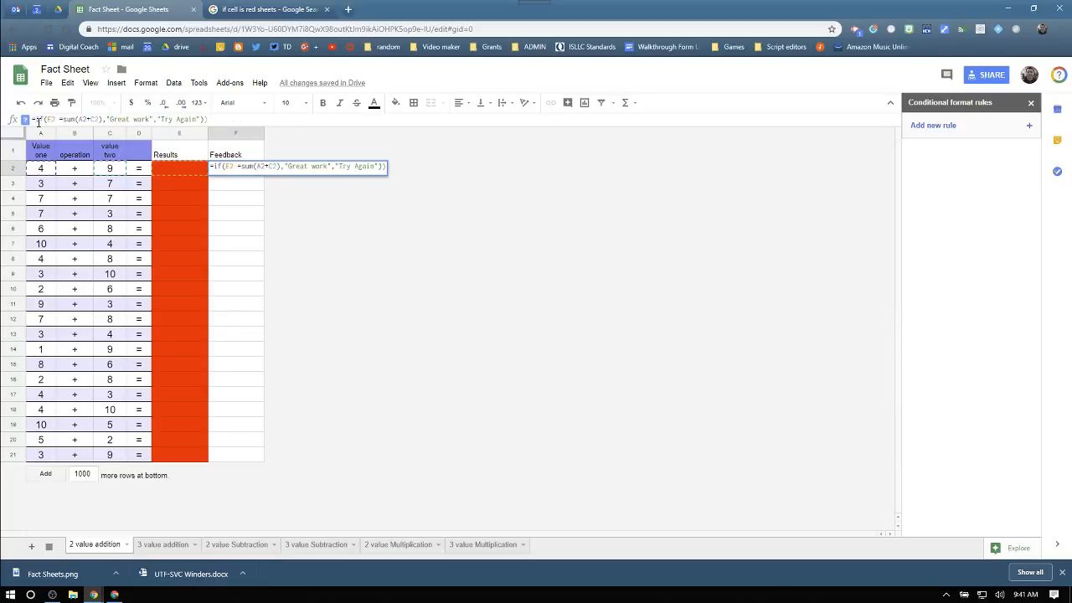
pyautogui.press('Return')
pyautogui.click(413, 335)
pyautogui.press('BackSpace')
pyautogui.press('Return')
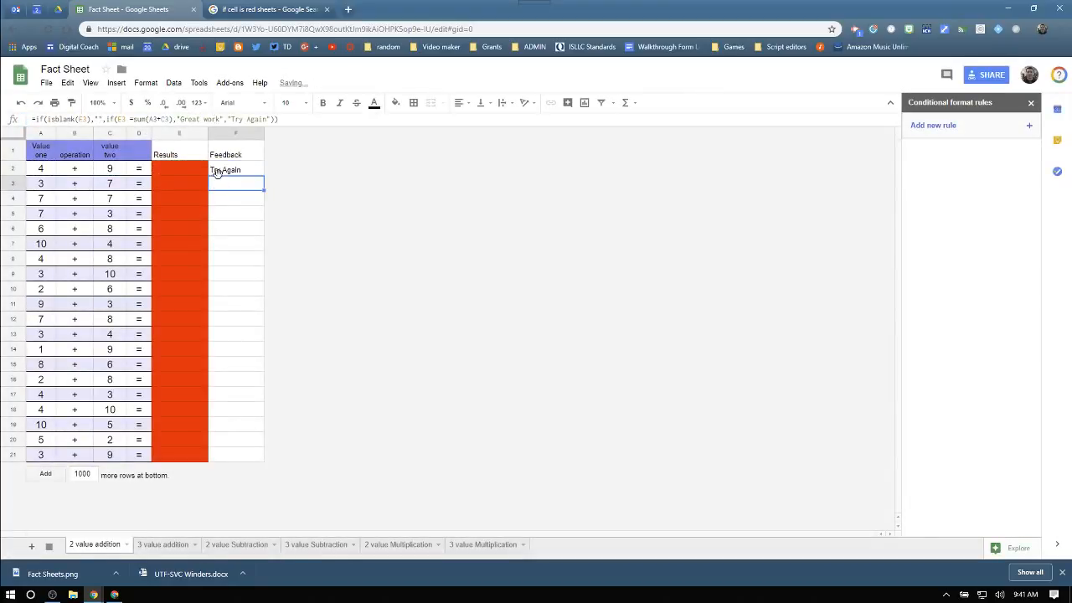
# Step: Undo the removal of the isblank check in F2 and inspect the full feedback formula without editing it
pyautogui.click(179, 175)
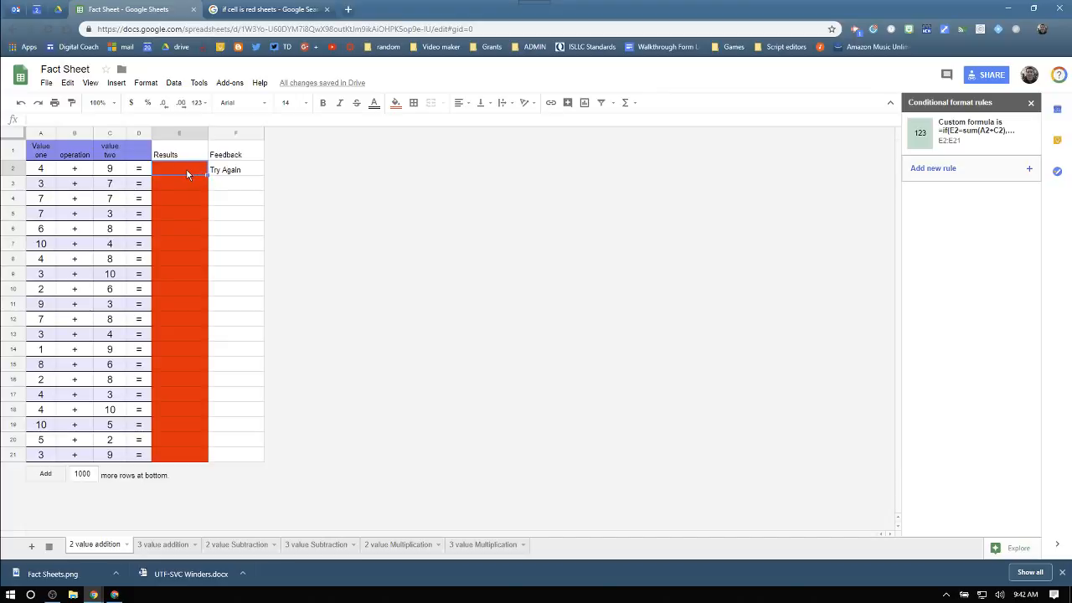
pyautogui.click(233, 175)
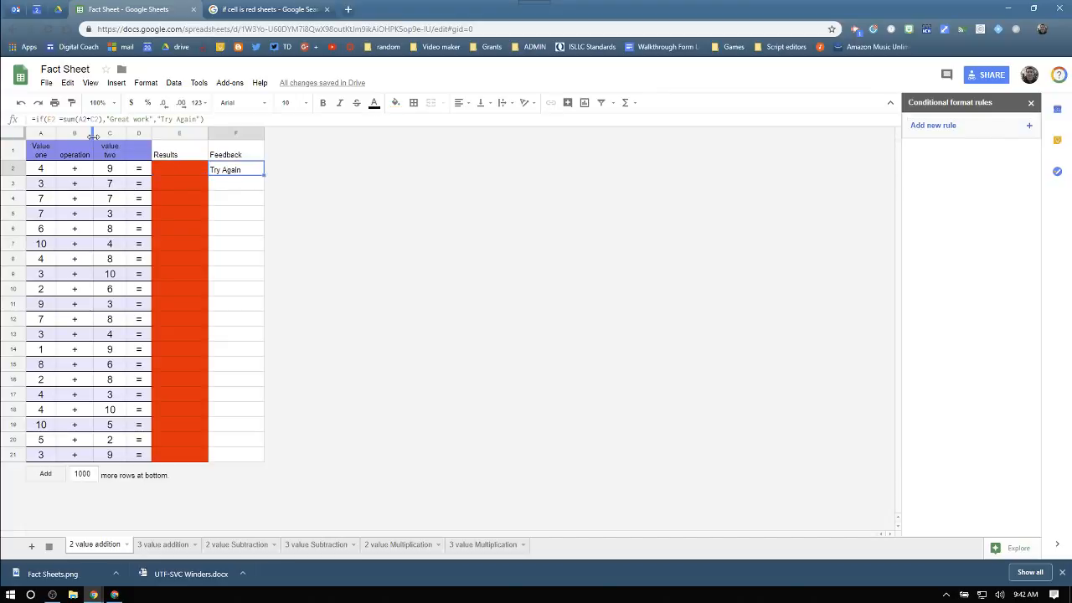
pyautogui.hotkey('ctrl', 'z')
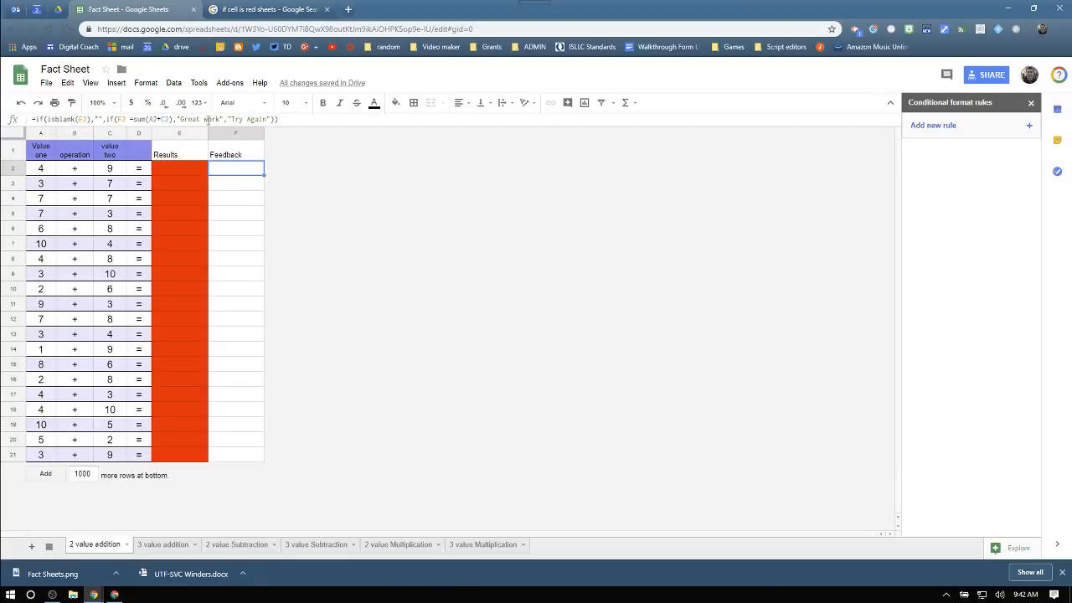
pyautogui.click(264, 119)
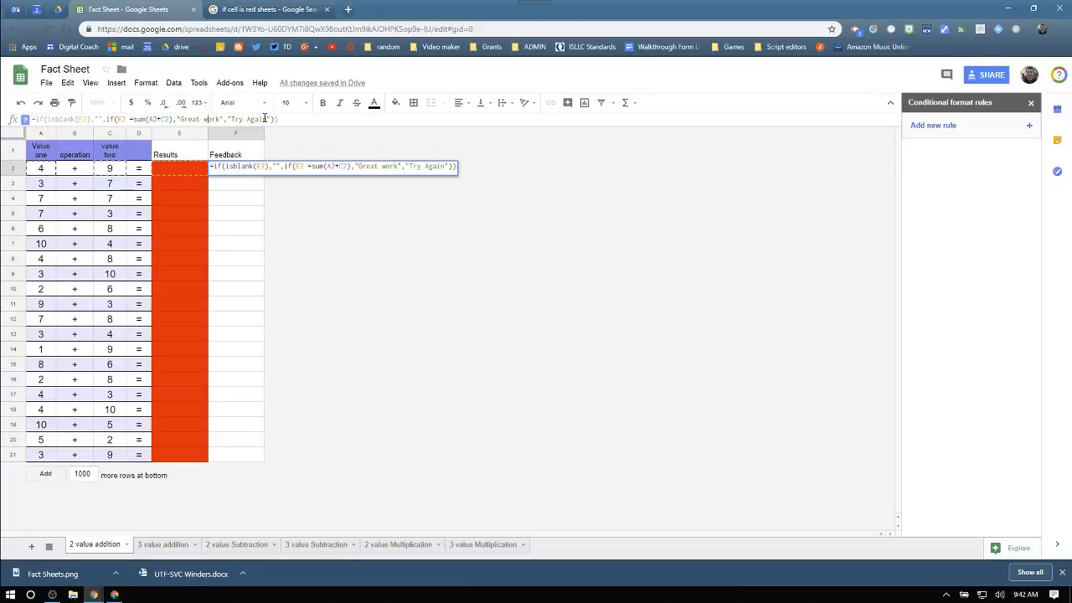
pyautogui.click(256, 247)
# Step: Add a new blank sheet after the 3 value Multiplication sheet
pyautogui.click(477, 545)
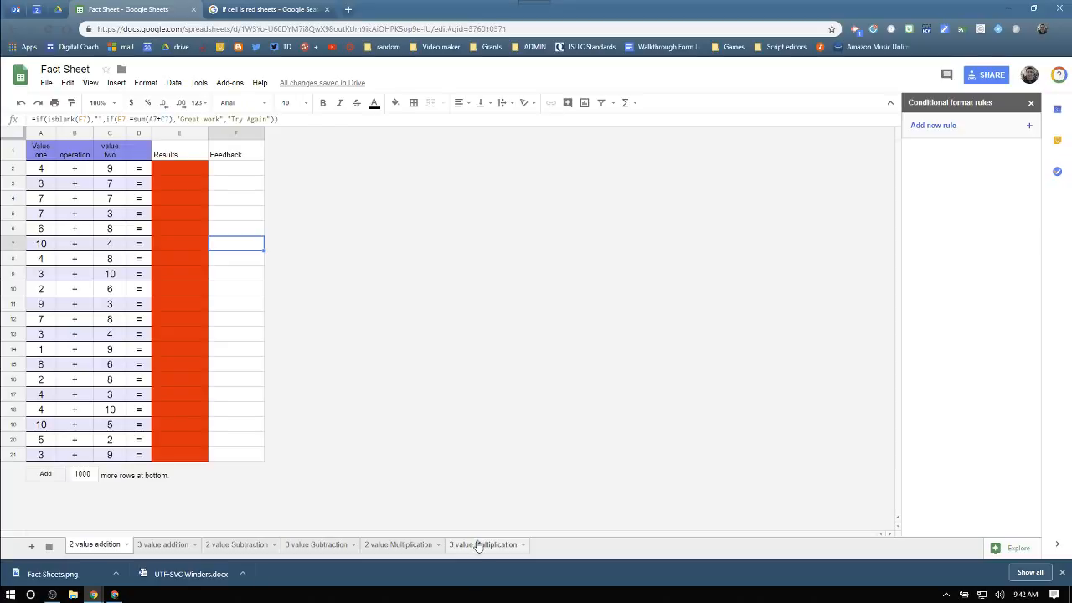
pyautogui.click(31, 549)
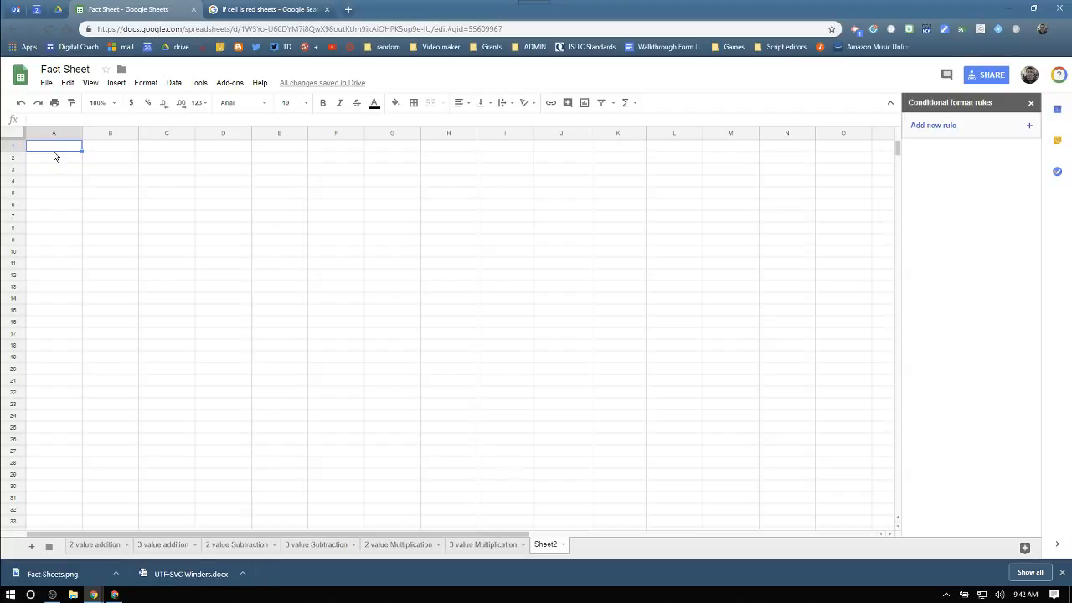
# Step: Copy the header cells A1:F1 from the 2 value addition sheet into row 1 of Sheet2
pyautogui.click(92, 545)
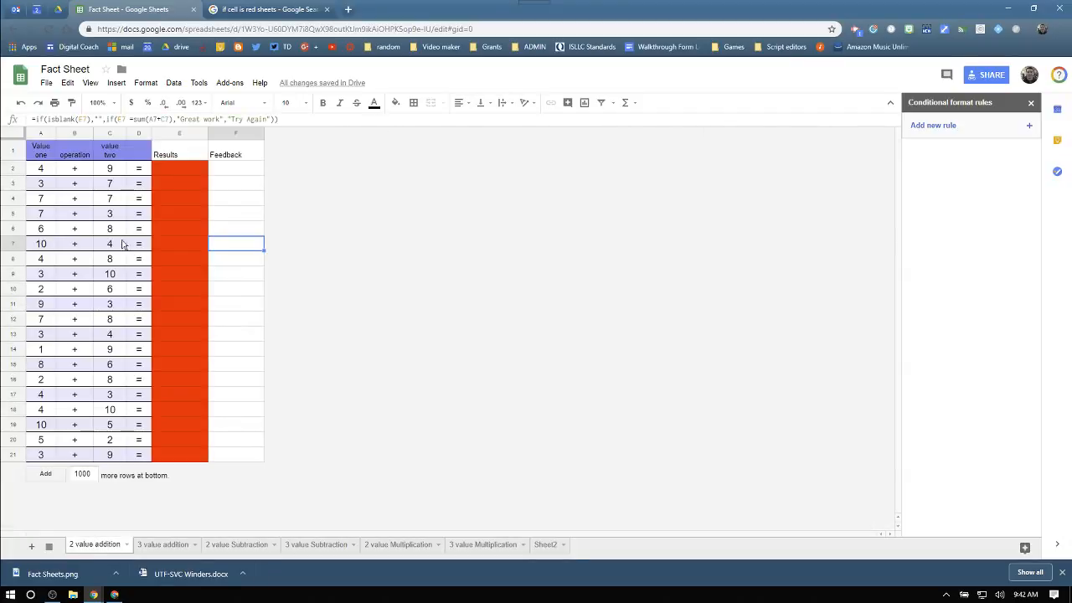
pyautogui.moveTo(49, 159); pyautogui.dragTo(232, 156)
pyautogui.hotkey('ctrl', 'c')
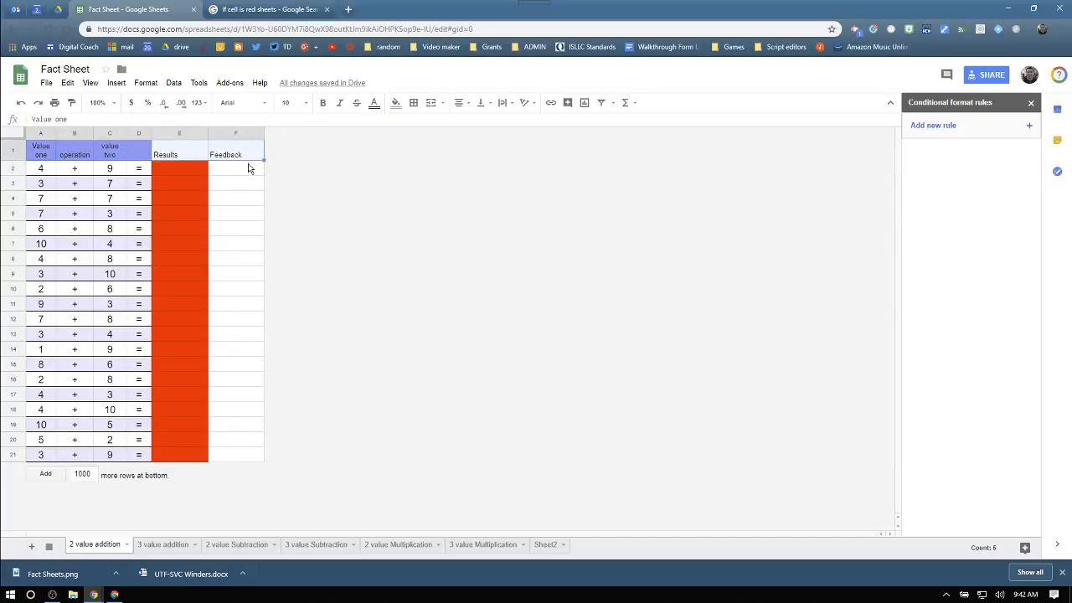
pyautogui.click(545, 545)
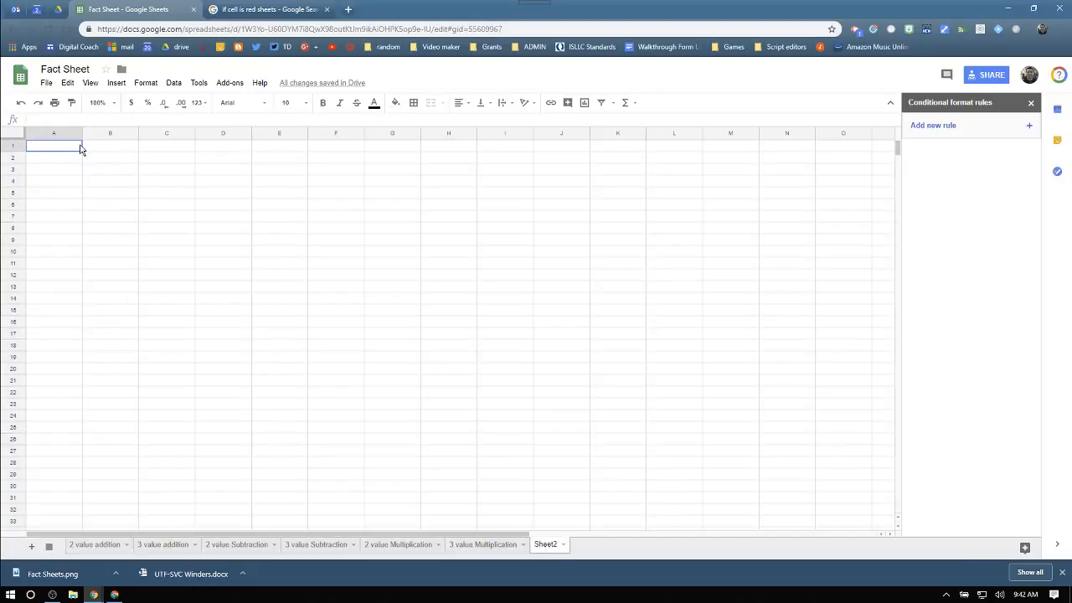
pyautogui.hotkey('ctrl', 'v')
# Step: Fill in the first problem in row 2 with 20 in A2, a minus sign in B2 and 12 in C2
pyautogui.click(53, 164)
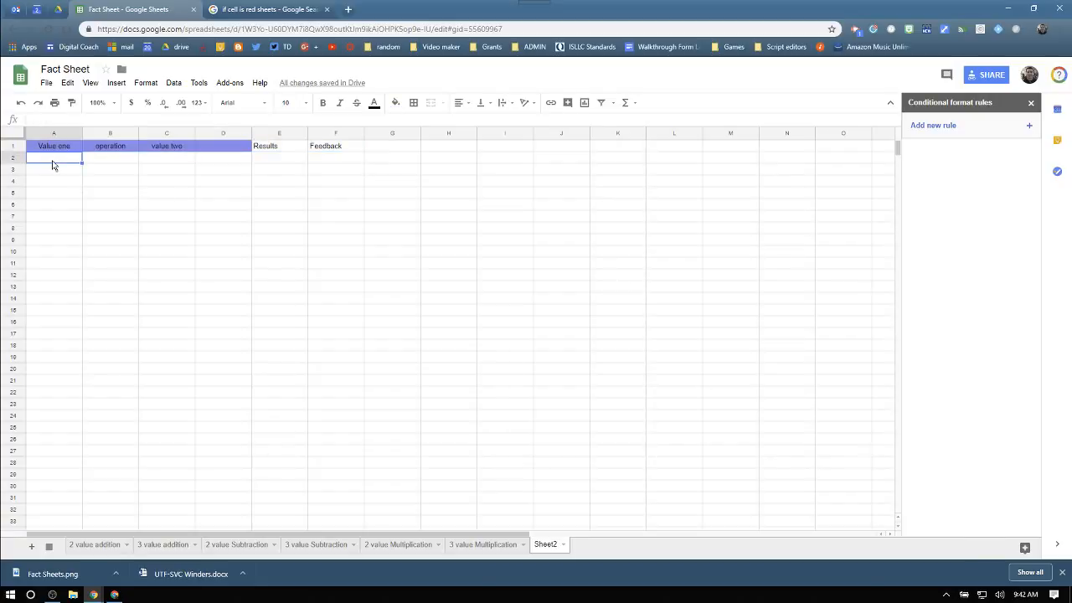
pyautogui.write('20')
pyautogui.press('Tab')
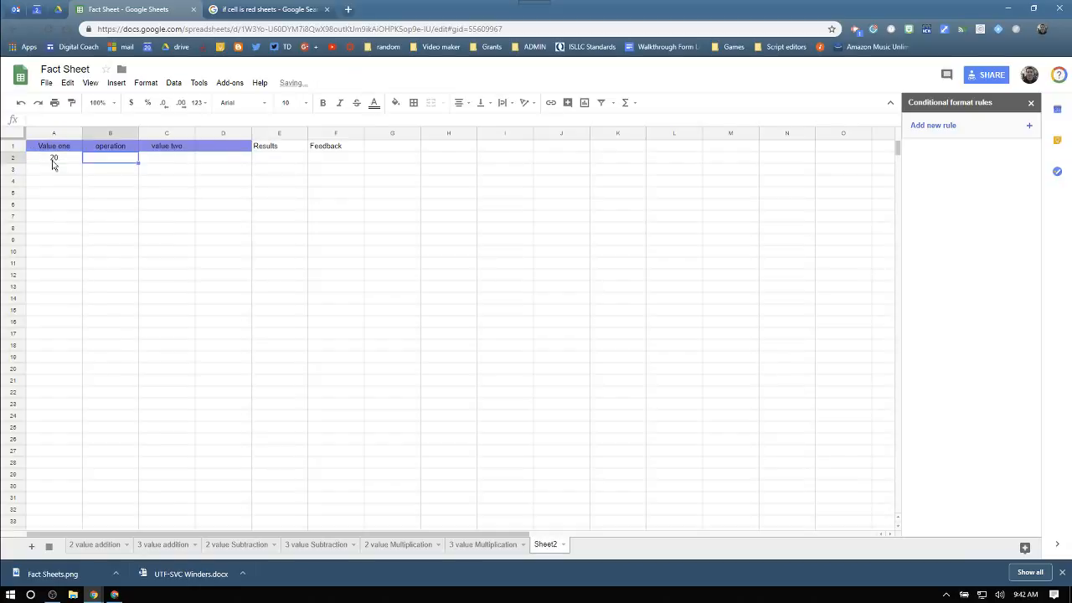
pyautogui.write('-')
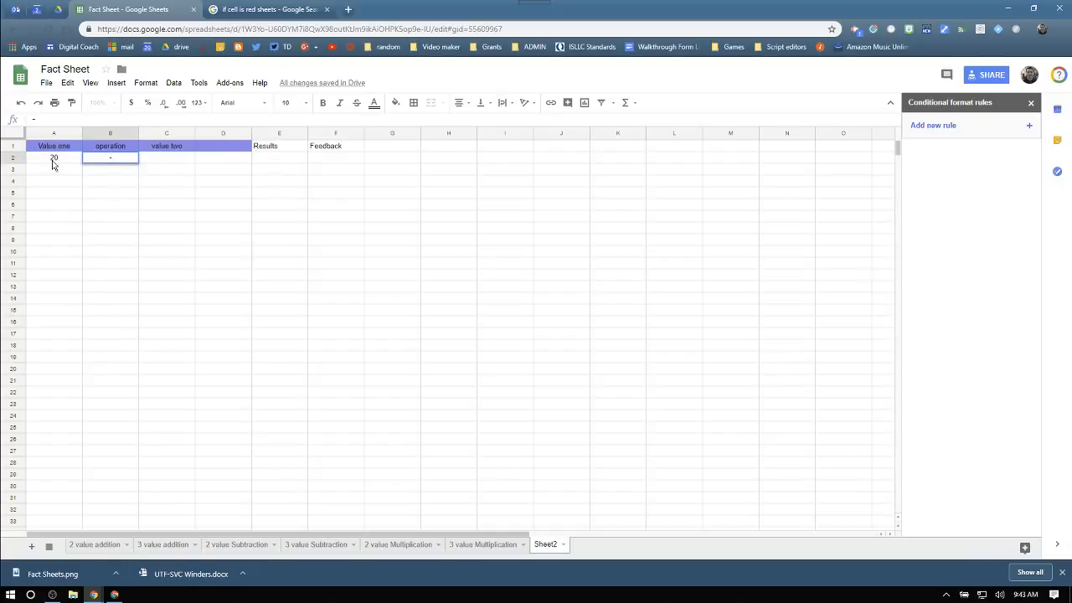
pyautogui.press('Tab')
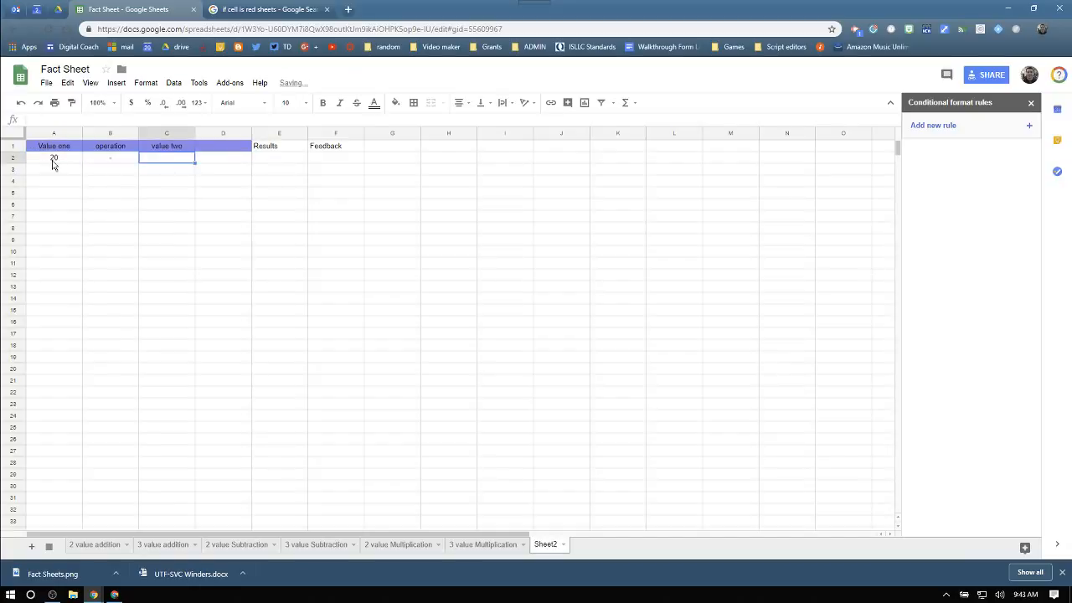
pyautogui.write('12')
pyautogui.press('Tab')
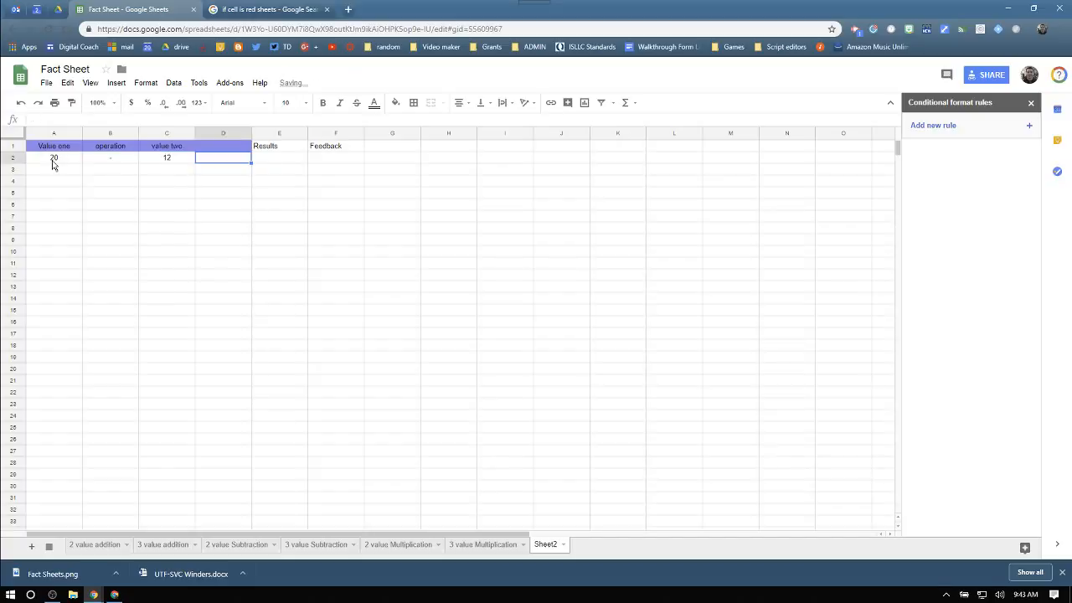
# Step: Enter ="=" in D2 so the cell shows an equals sign
pyautogui.write('=E2')
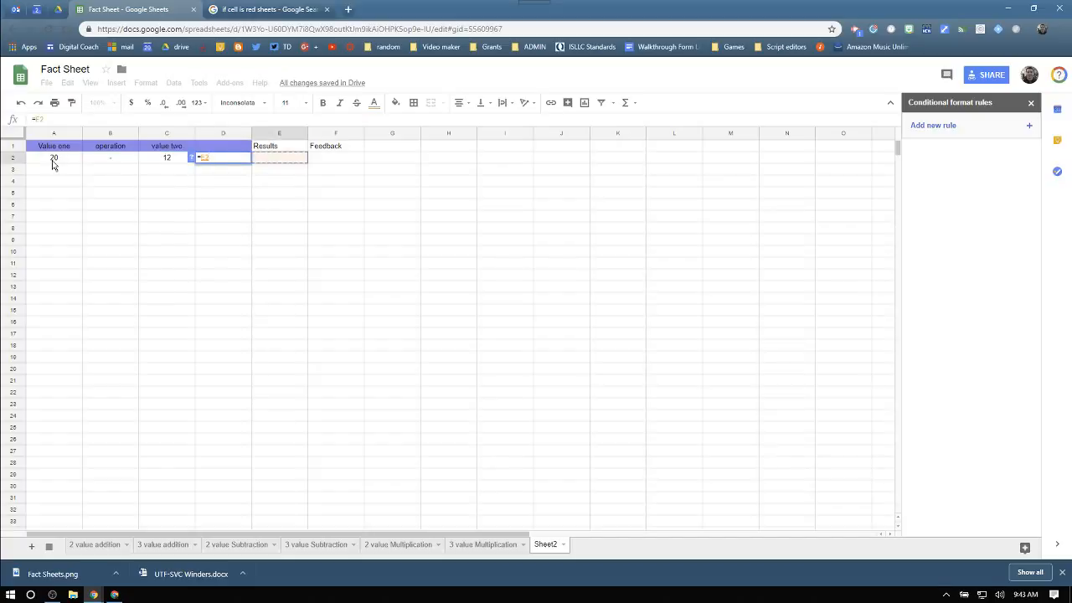
pyautogui.press('BackSpace')
pyautogui.press('BackSpace')
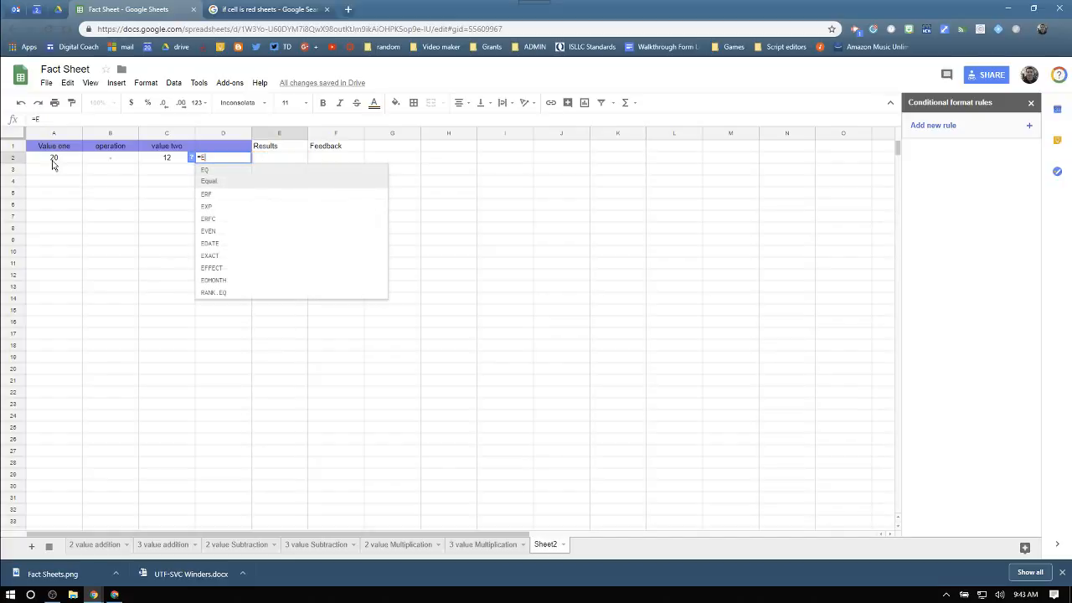
pyautogui.press('Return')
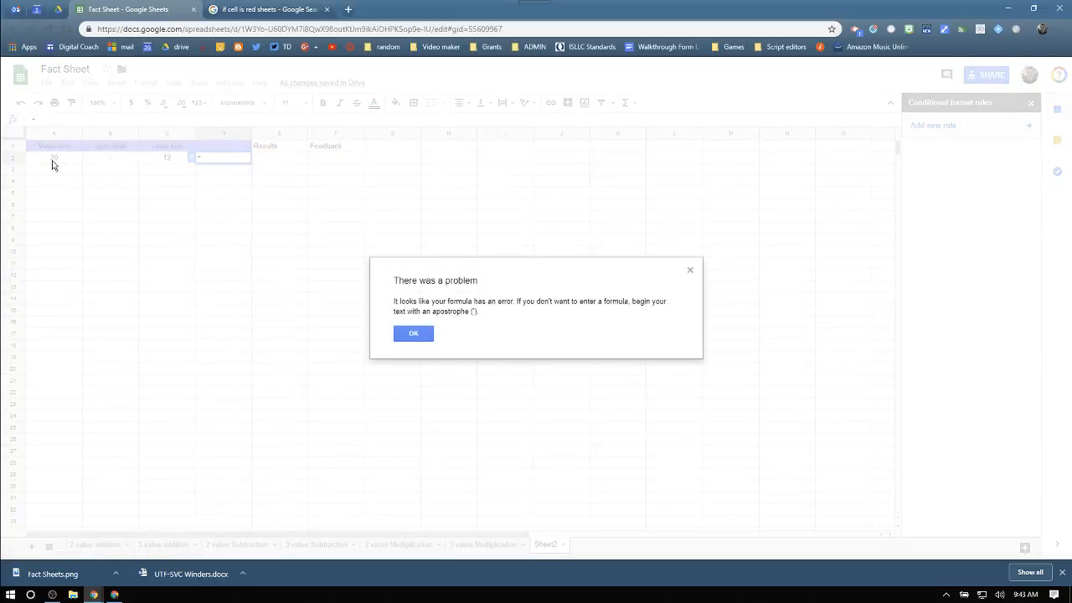
pyautogui.press('Return')
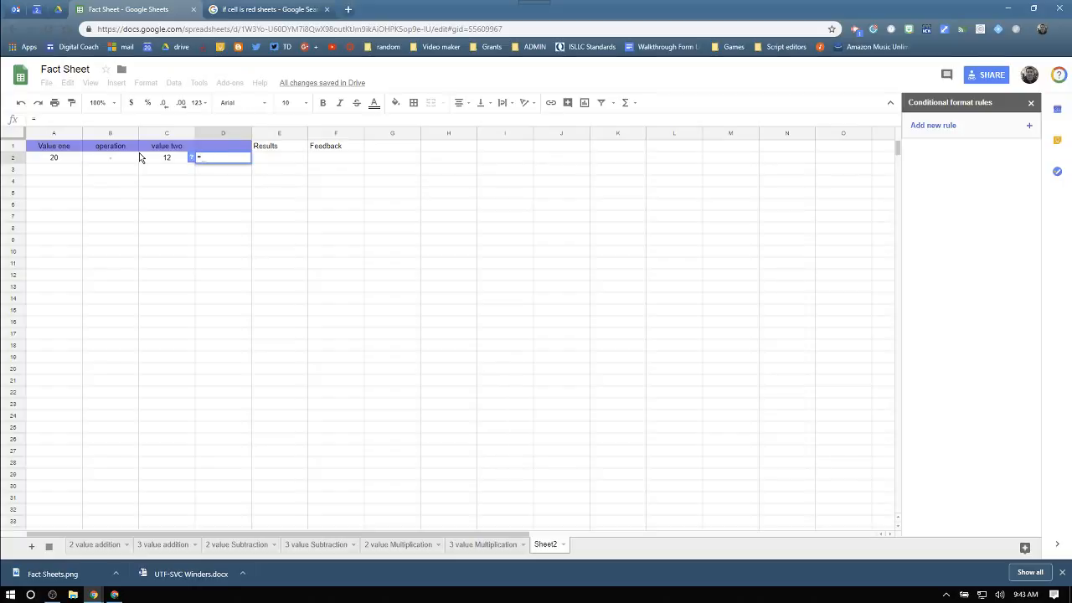
pyautogui.write("'")
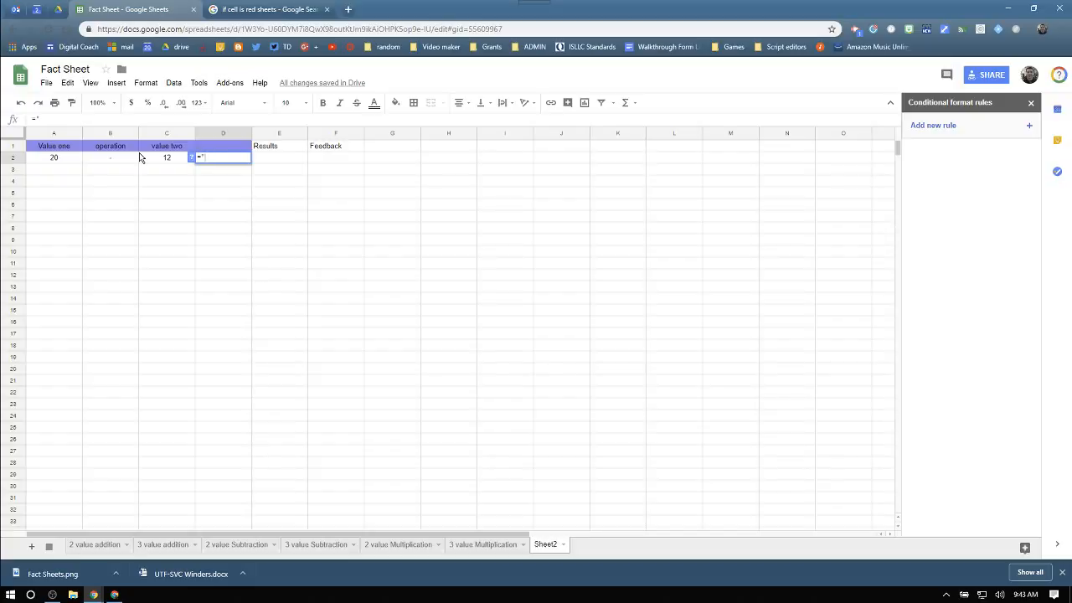
pyautogui.write('="')
pyautogui.press('Return')
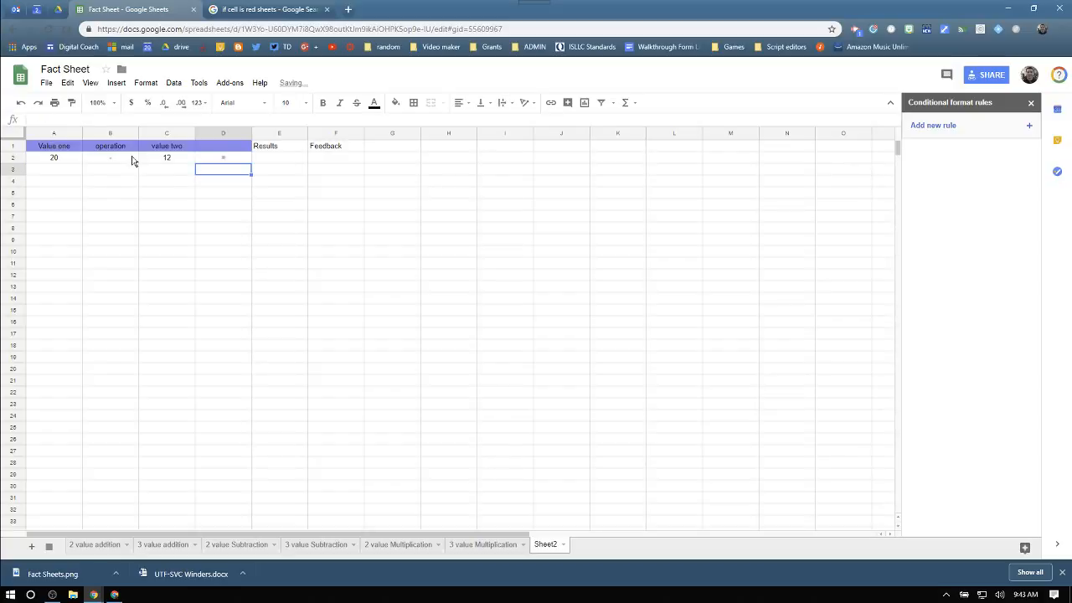
# Step: Re-enter the minus sign as the operation in B2
pyautogui.click(133, 158)
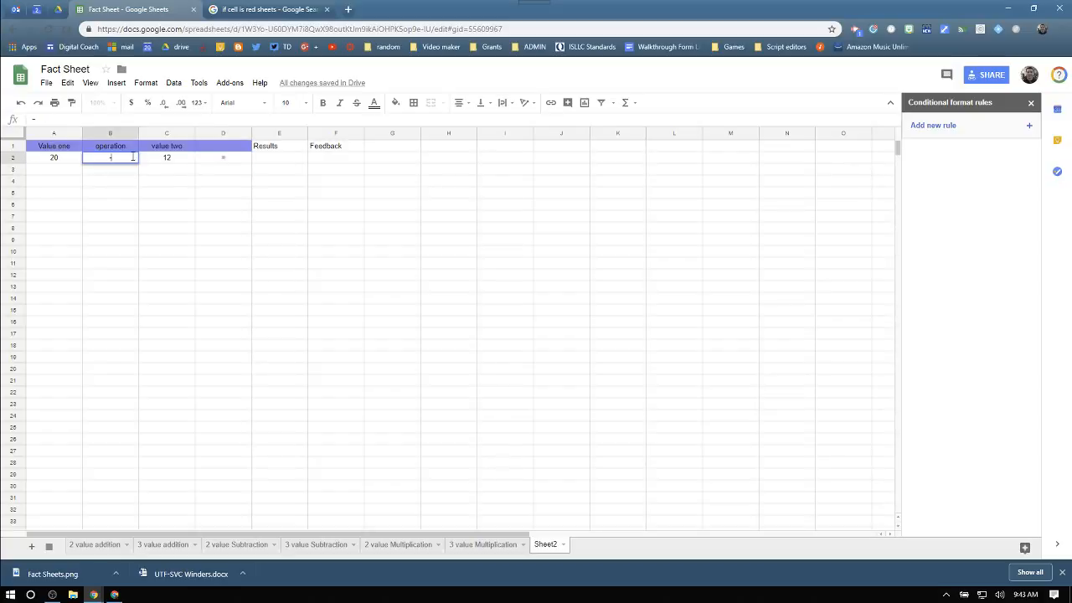
pyautogui.press('Down')
pyautogui.click(132, 160)
pyautogui.doubleClick(132, 160)
pyautogui.press('Return')
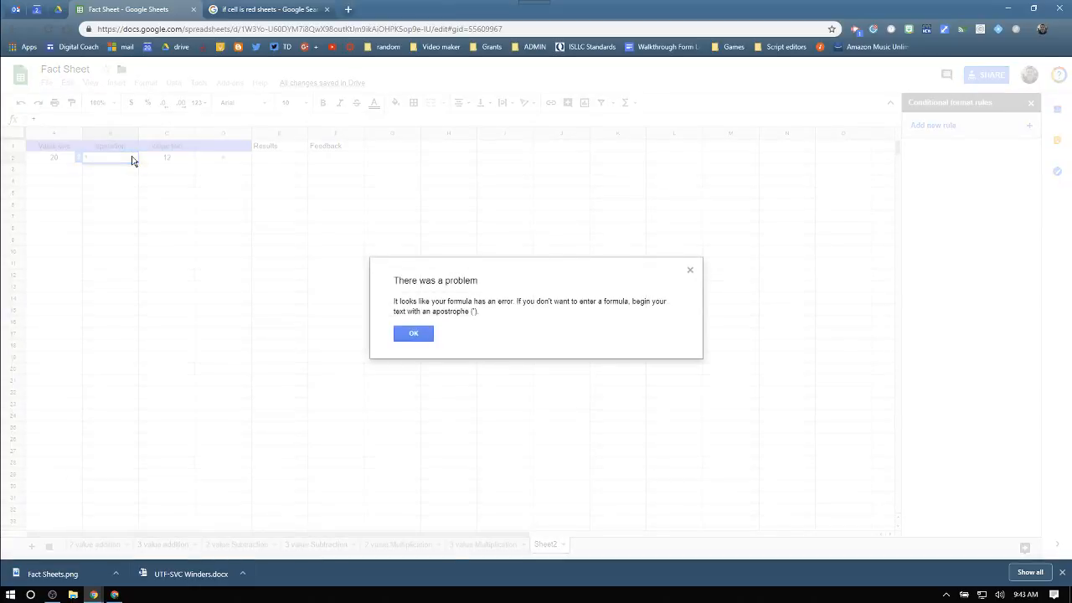
pyautogui.press('Return')
pyautogui.press('BackSpace')
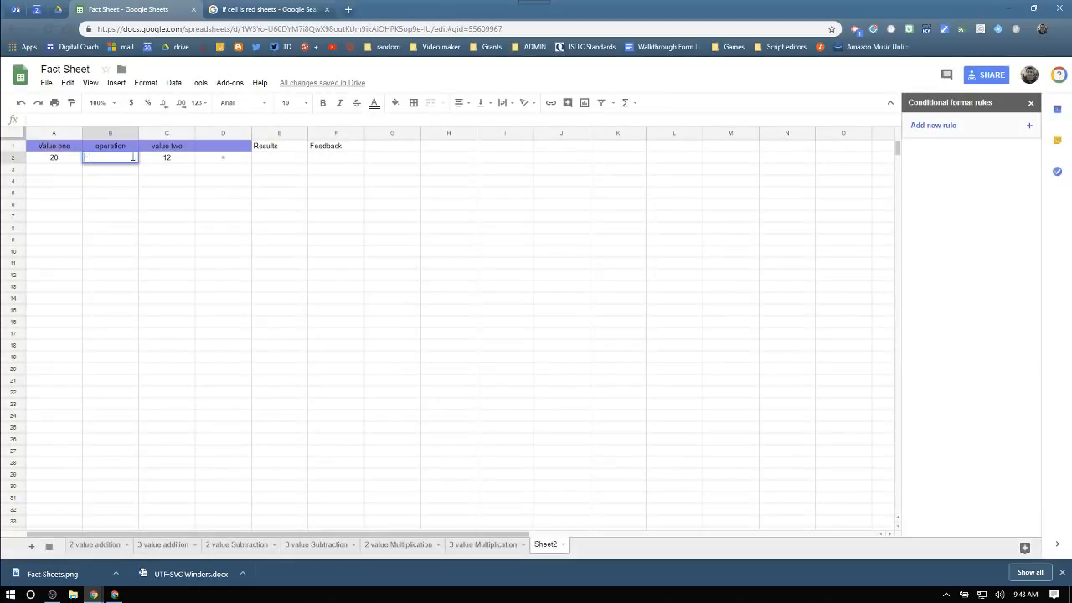
pyautogui.write('-')
pyautogui.press('Return')
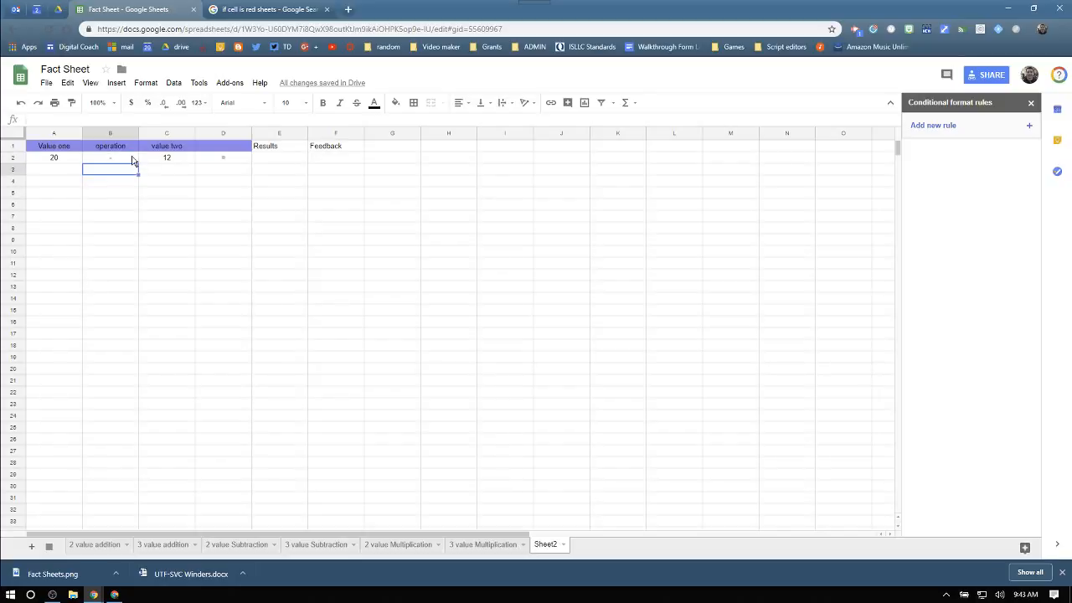
# Step: Start a new conditional format rule for the results cell E2 with the condition Custom formula is
pyautogui.click(262, 160)
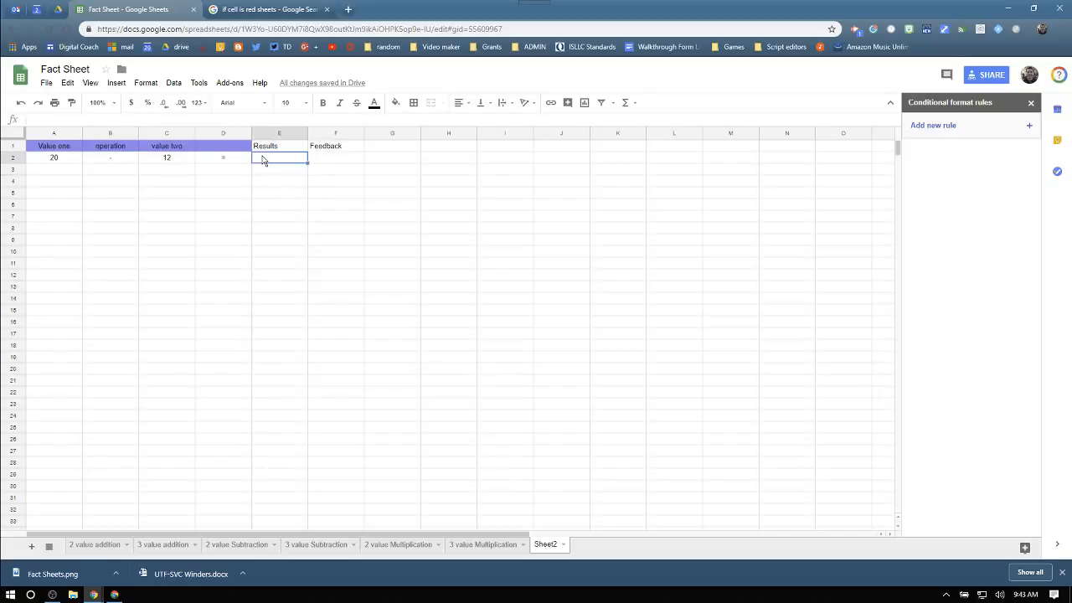
pyautogui.click(1031, 102)
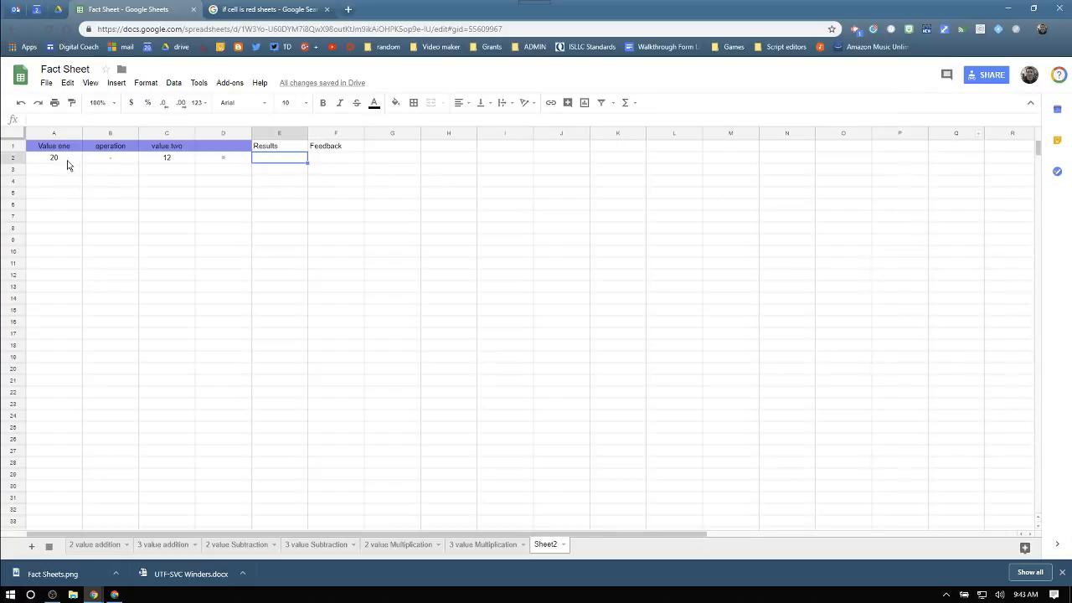
pyautogui.click(155, 84)
pyautogui.click(180, 279)
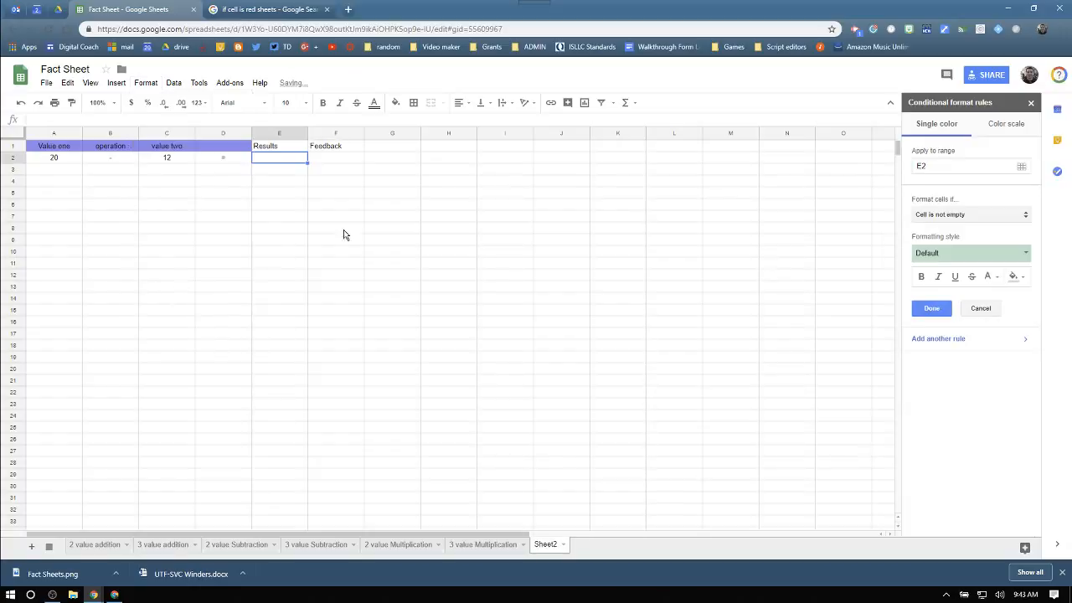
pyautogui.click(987, 216)
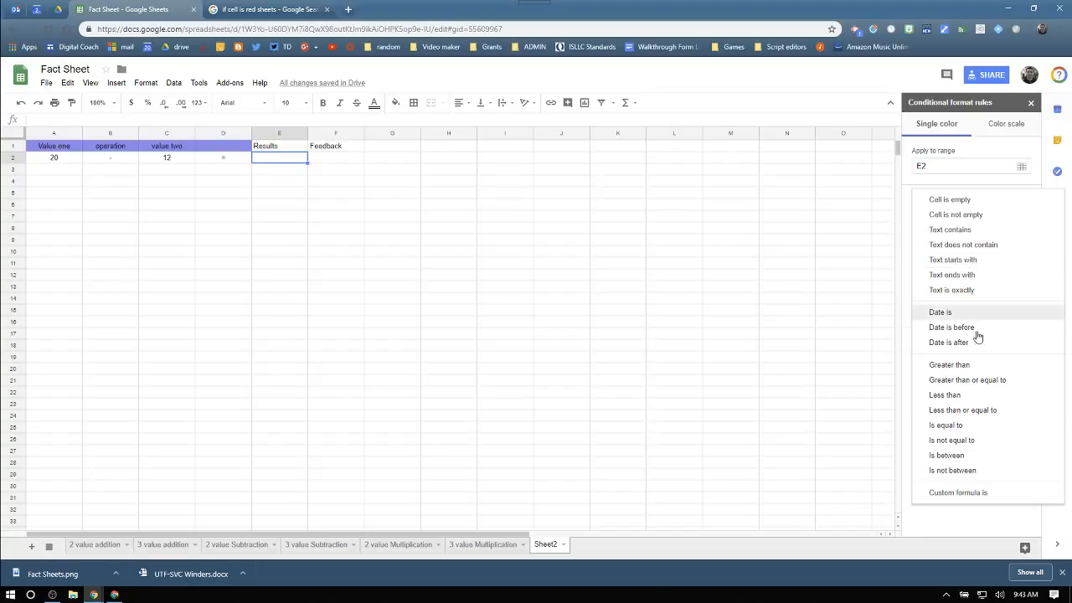
pyautogui.click(986, 496)
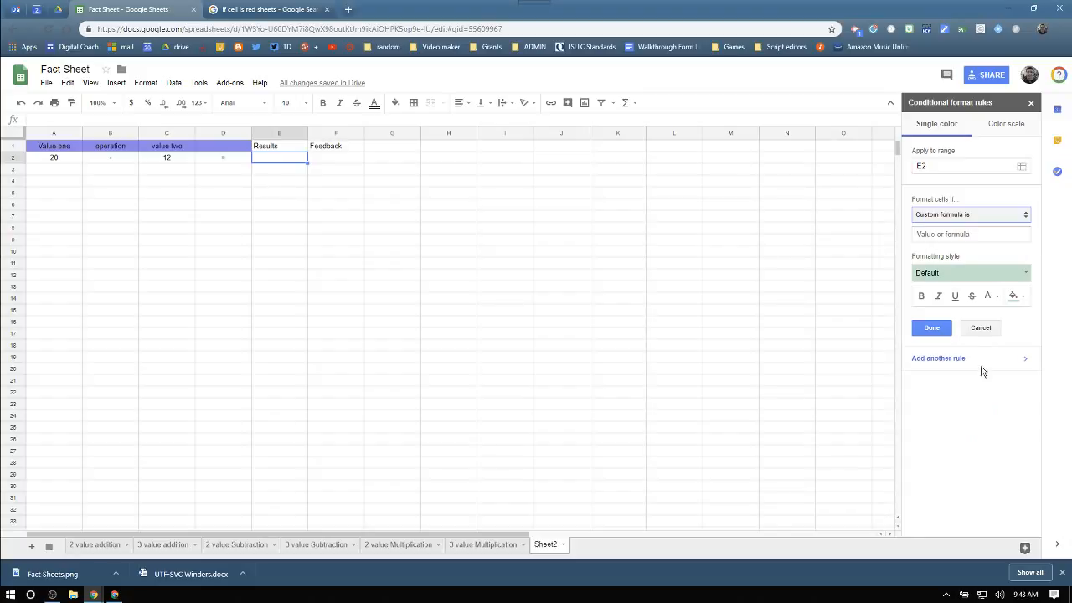
# Step: Enter =if(E2=sum(a2-c2),true,false as the rule's custom formula, without the closing parenthesis
pyautogui.click(952, 234)
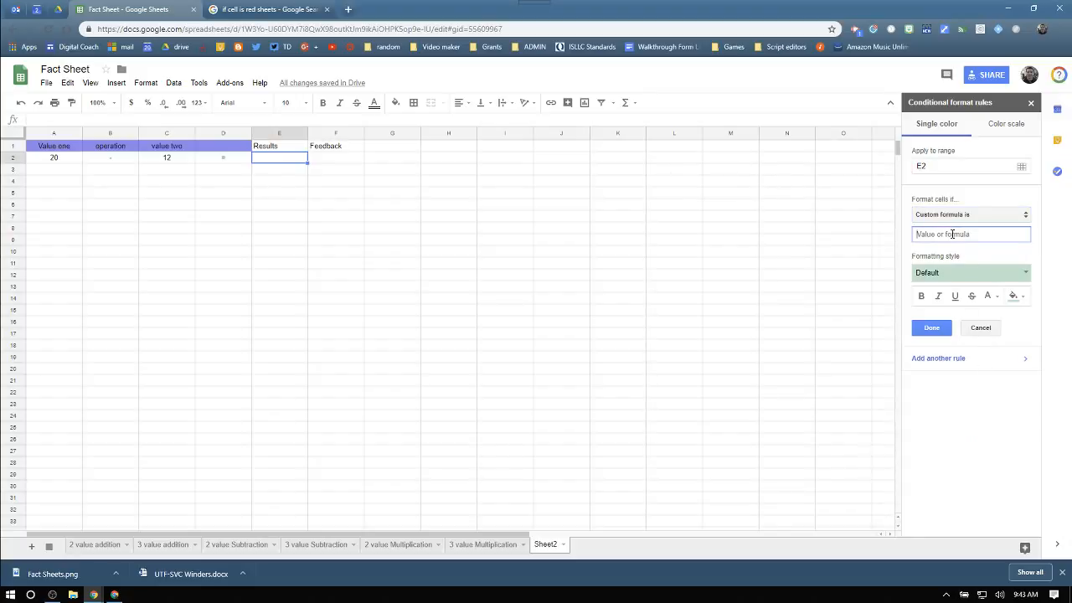
pyautogui.write('=if')
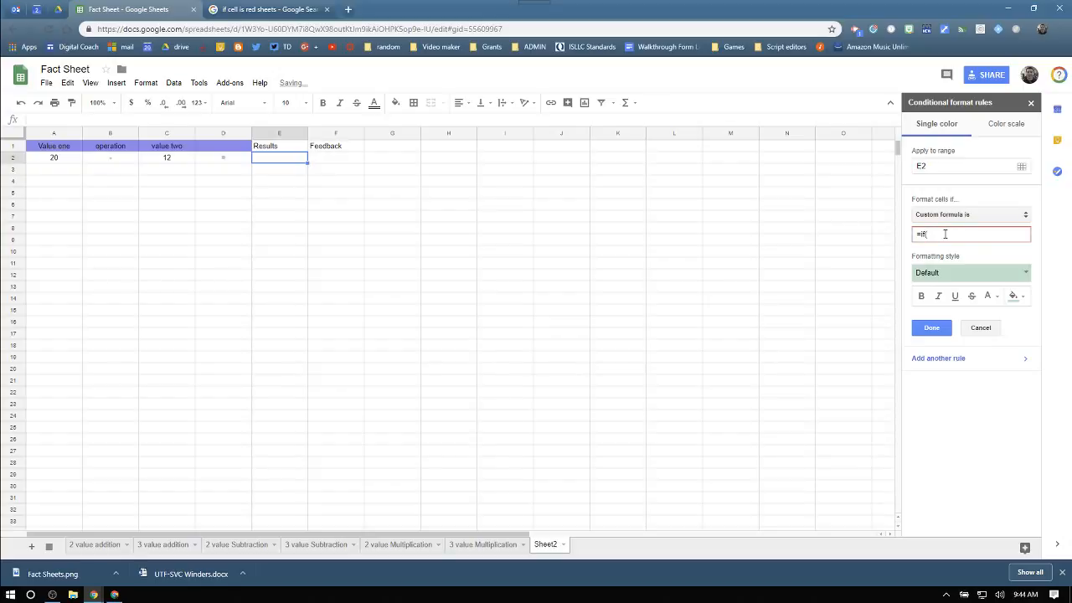
pyautogui.write('(e2')
pyautogui.press('BackSpace')
pyautogui.press('BackSpace')
pyautogui.write('E2=sum(')
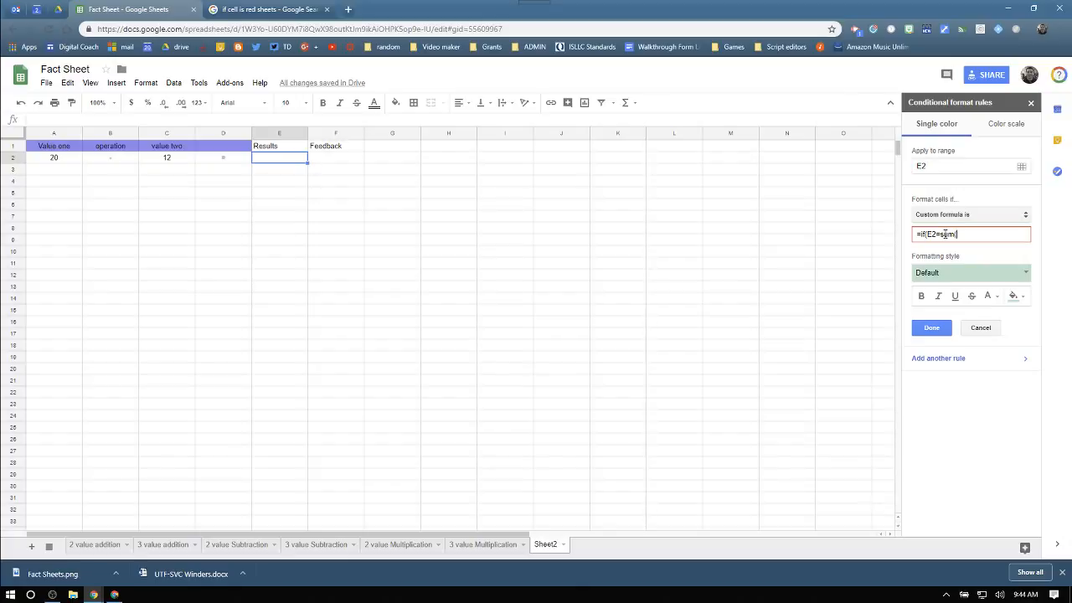
pyautogui.write('a2-c2')
pyautogui.write('),true,false')
# Step: Set the rule's fill color to a soft medium blue and save it with the completed formula =if(E2=sum(a2-c2),true,false)
pyautogui.click(1015, 298)
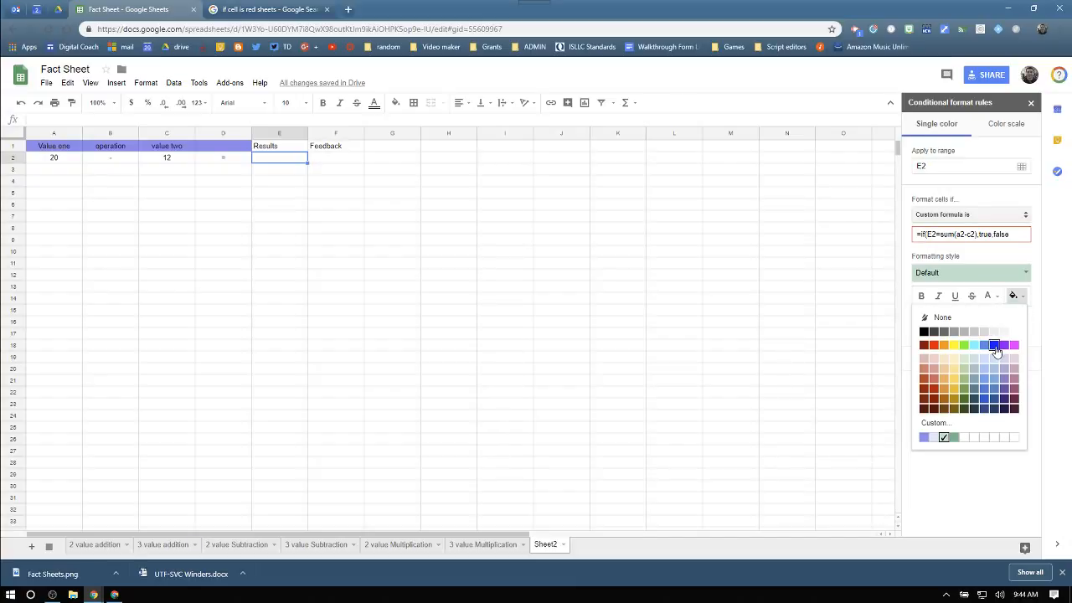
pyautogui.click(995, 345)
pyautogui.click(1024, 275)
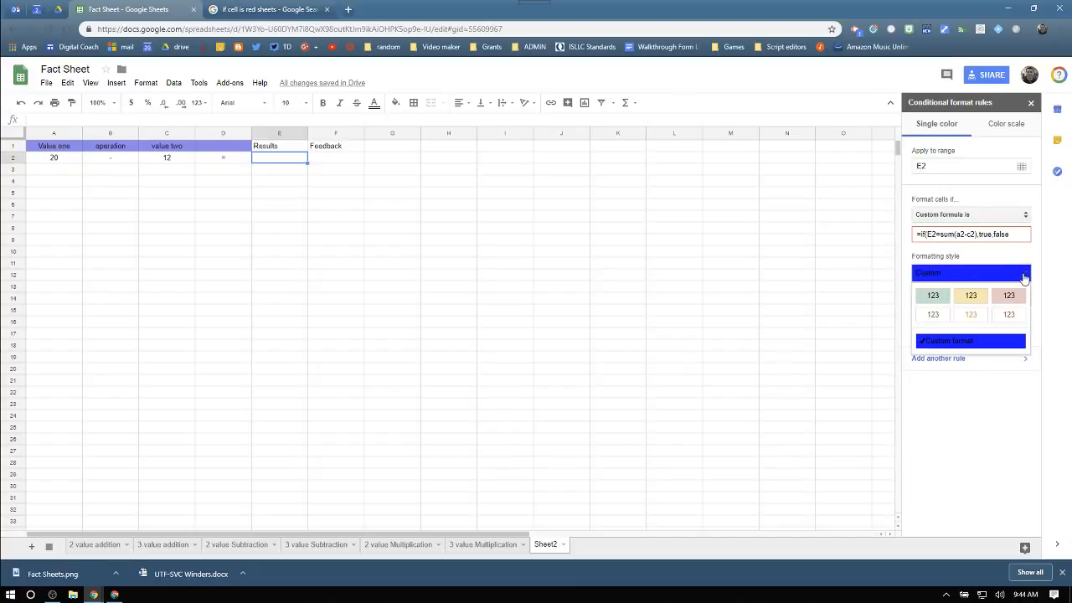
pyautogui.click(1024, 277)
pyautogui.click(1015, 297)
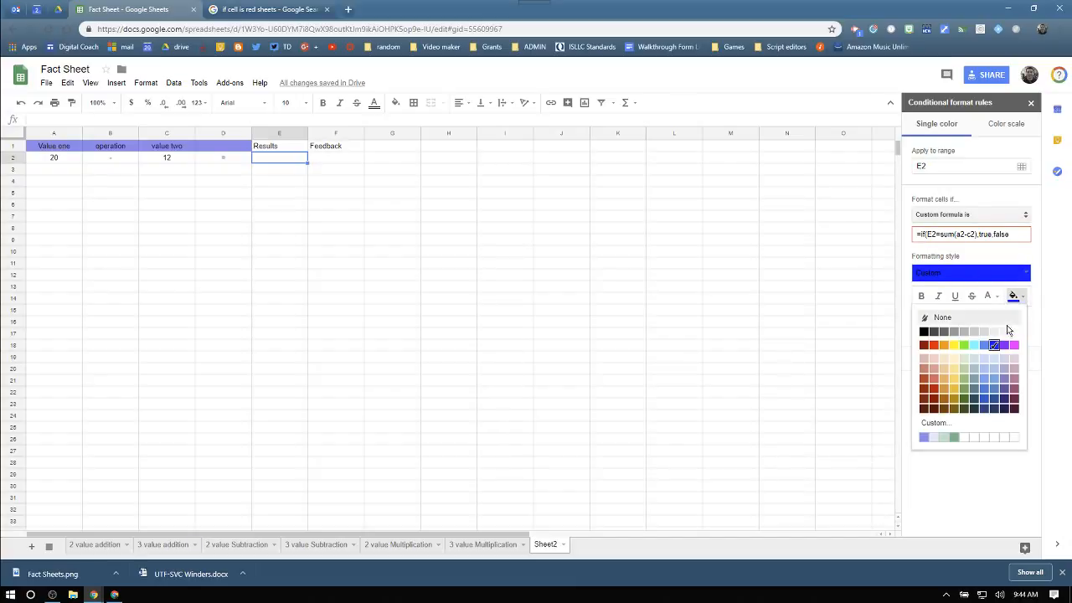
pyautogui.click(995, 379)
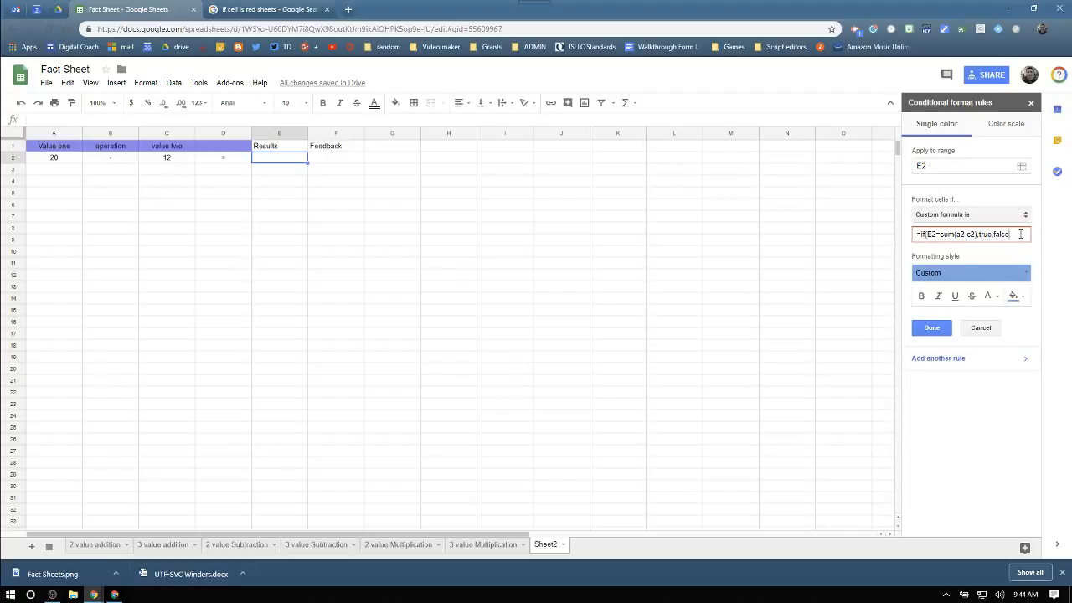
pyautogui.write(')')
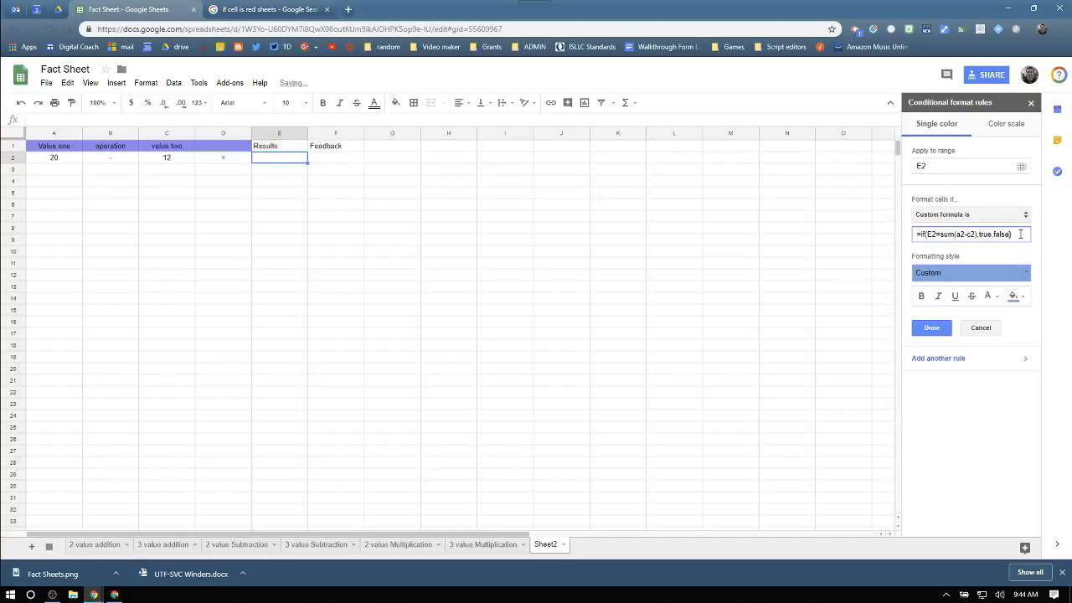
pyautogui.click(941, 329)
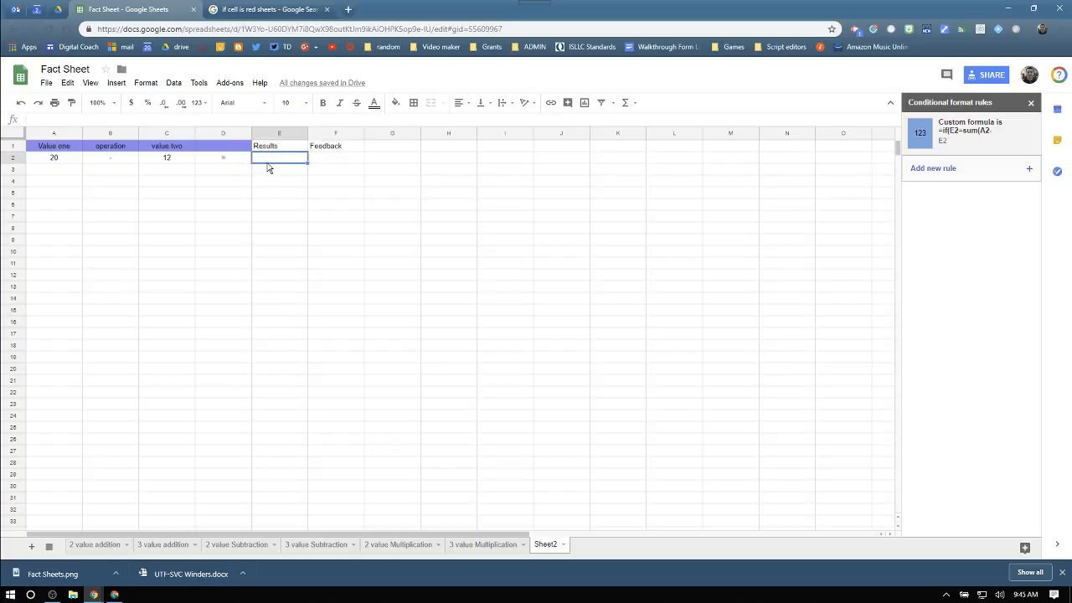
# Step: Test the formatting rule in E2 by entering the wrong answer 19 and replacing it with the correct answer 8
pyautogui.write('19')
pyautogui.press('Return')
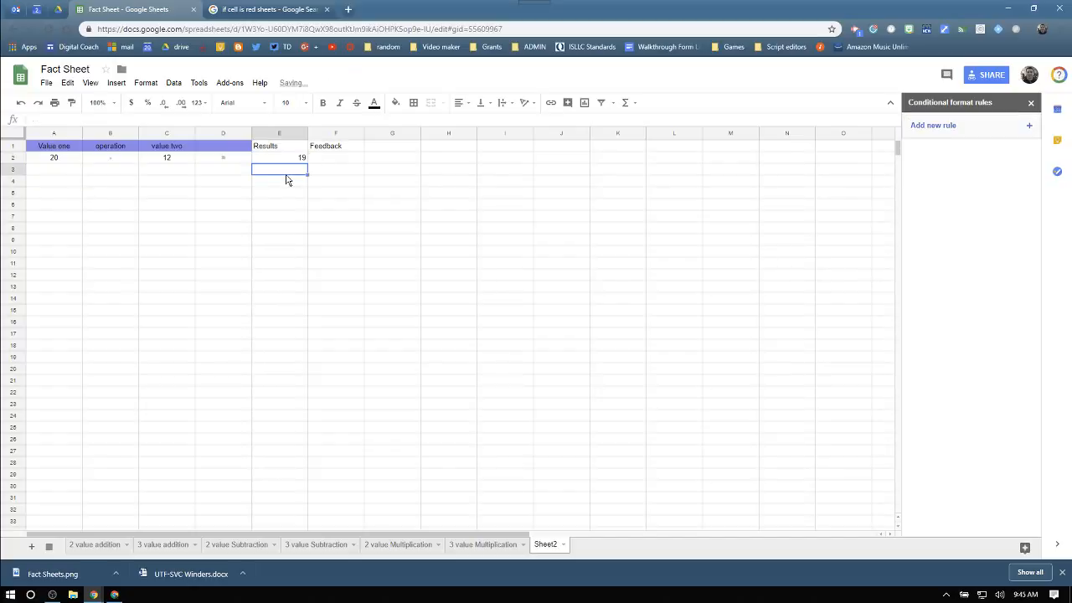
pyautogui.press('Up')
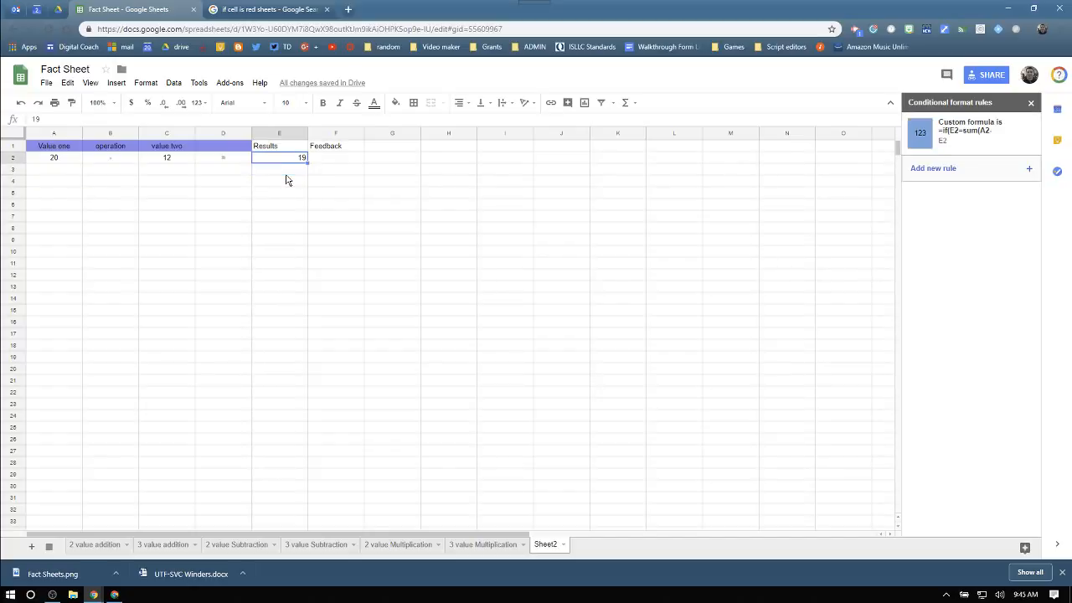
pyautogui.write('8')
pyautogui.press('Return')
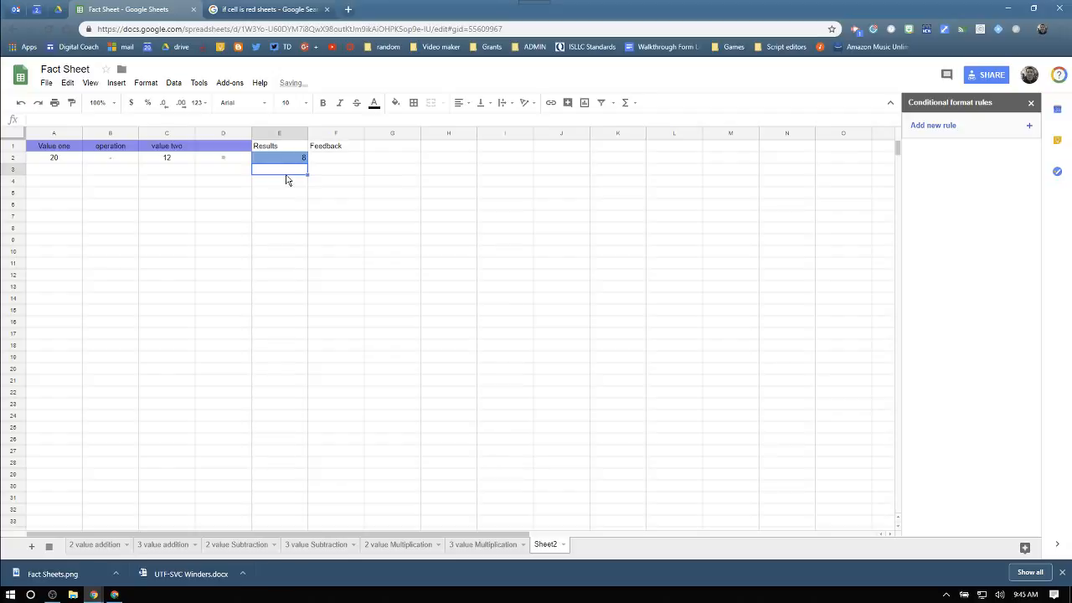
# Step: Insert the formula =if(E2=sum(A2-C2),true,false) in the feedback cell F2
pyautogui.press('Up')
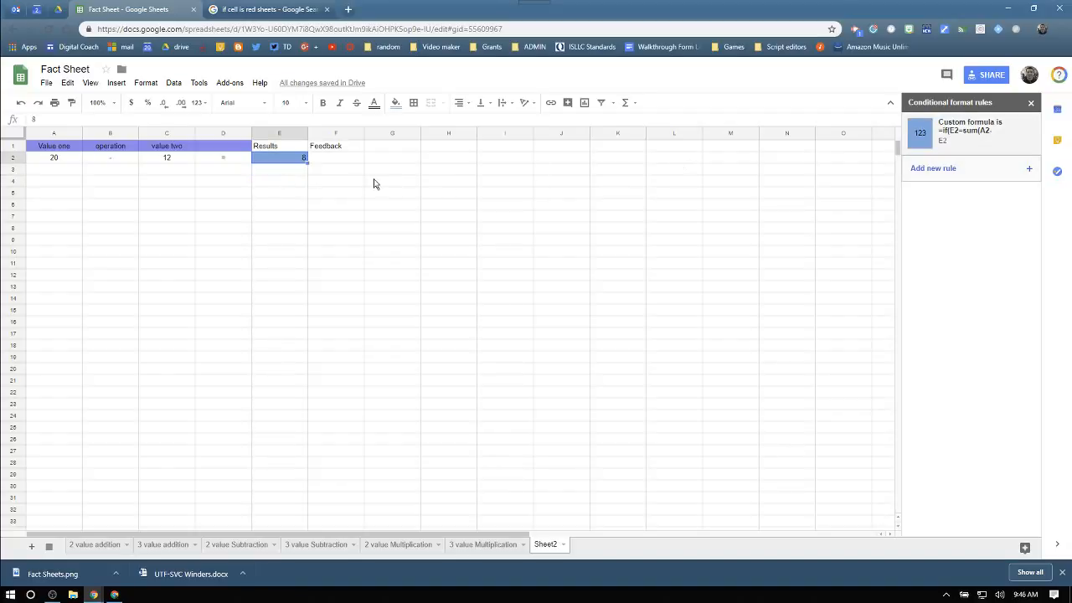
pyautogui.click(316, 157)
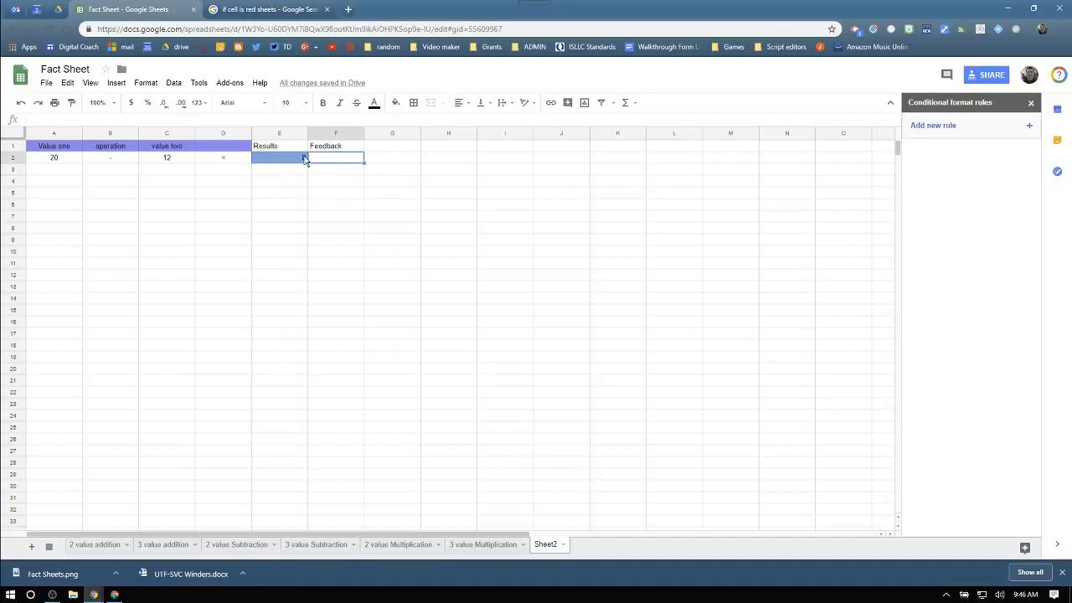
pyautogui.click(280, 151)
pyautogui.click(310, 159)
pyautogui.click(162, 119)
pyautogui.write('=if(E2=sum(A2-C2),true,false)')
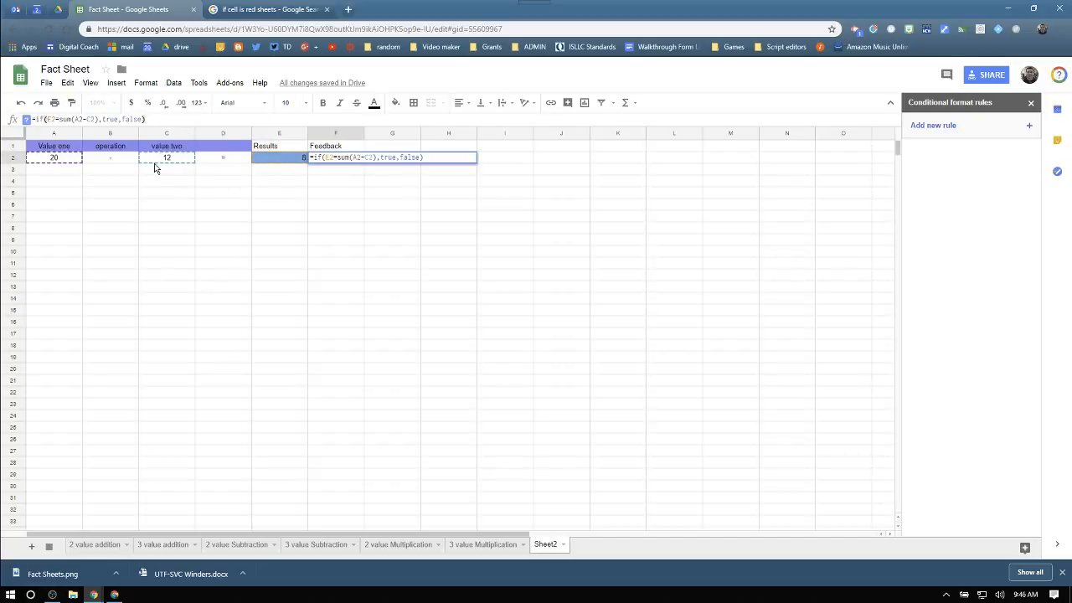
# Step: Replace the true result in the F2 formula with the feedback text "Way to go"
pyautogui.click(47, 120)
pyautogui.doubleClick(116, 120)
pyautogui.press('BackSpace')
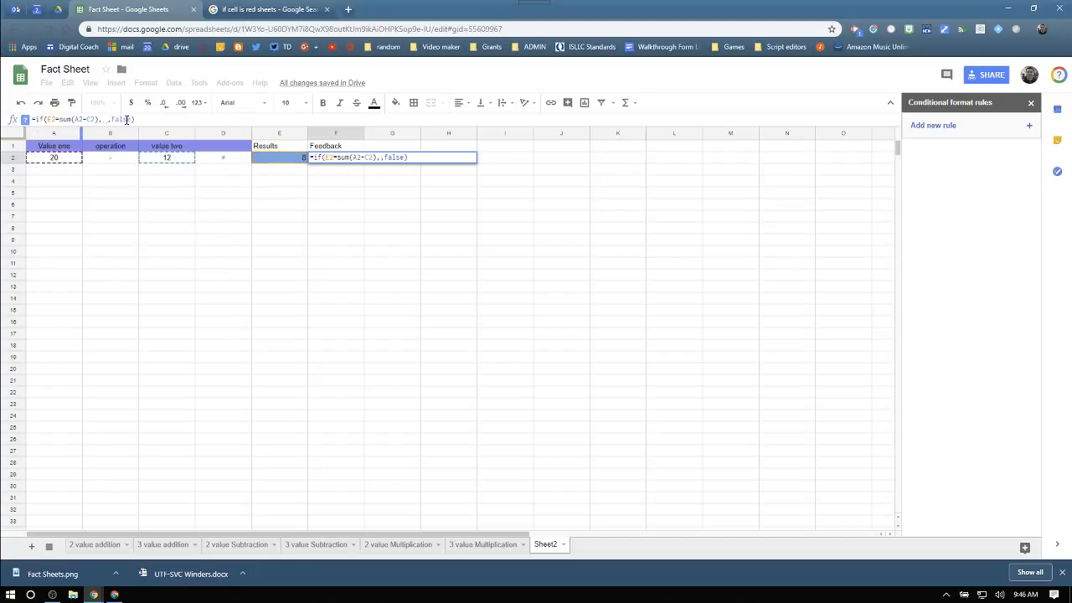
pyautogui.write('"')
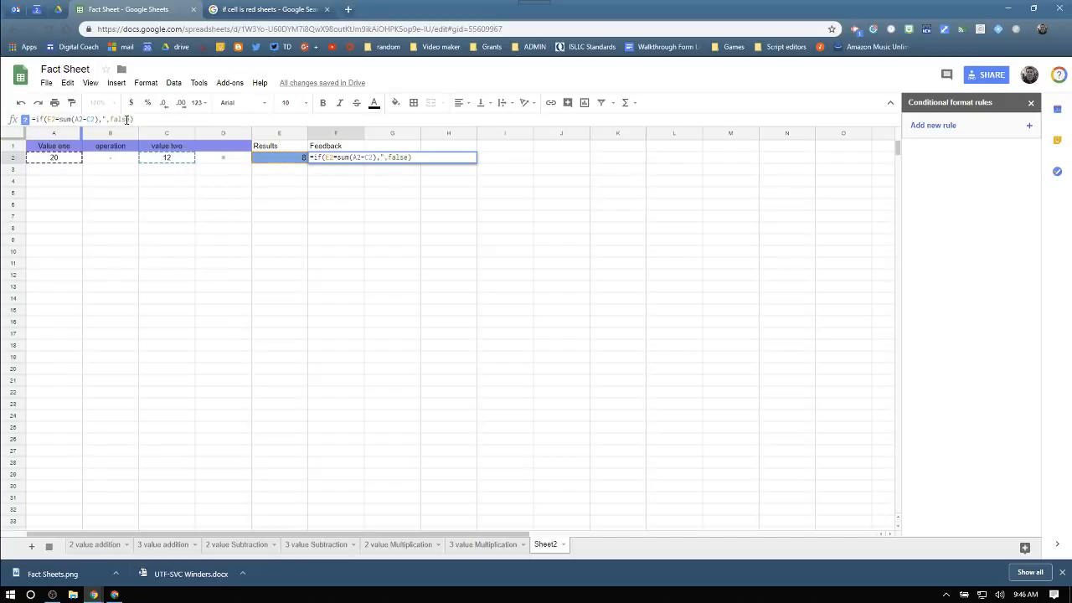
pyautogui.write('Way to go"')
# Step: Replace the false result in the F2 formula with "Are you sure" and commit the formula
pyautogui.press('Delete')
pyautogui.press('Delete')
pyautogui.press('Delete')
pyautogui.press('Delete')
pyautogui.press('Delete')
pyautogui.write('"')
pyautogui.write('Are you ')
pyautogui.write('sure')
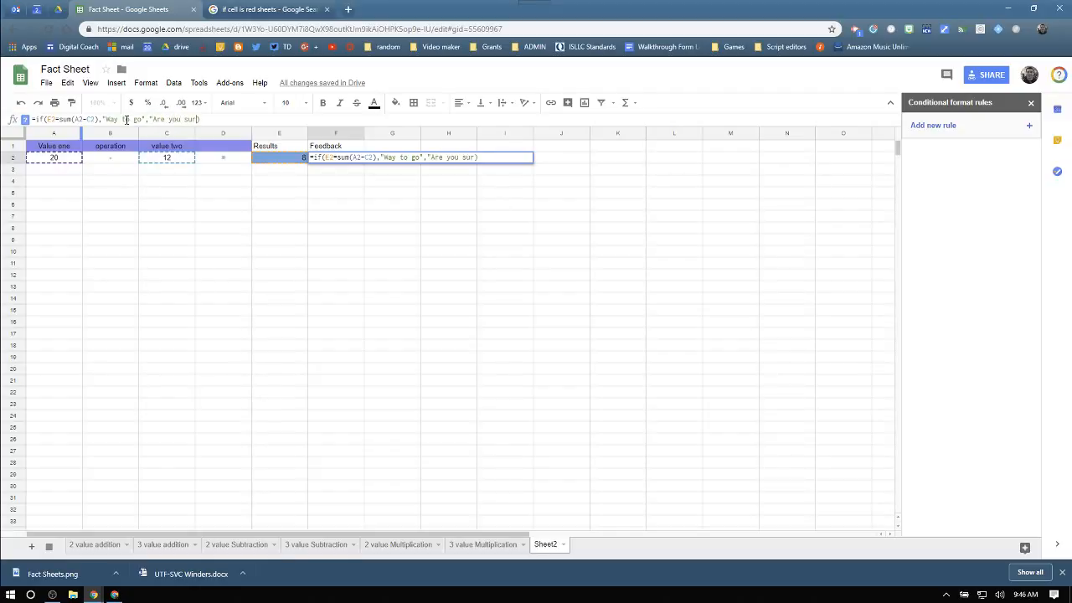
pyautogui.write('")')
pyautogui.press('Return')
# Step: Test the feedback formula by entering the wrong answer 12 in E2, and clear the cell after checking
pyautogui.click(304, 166)
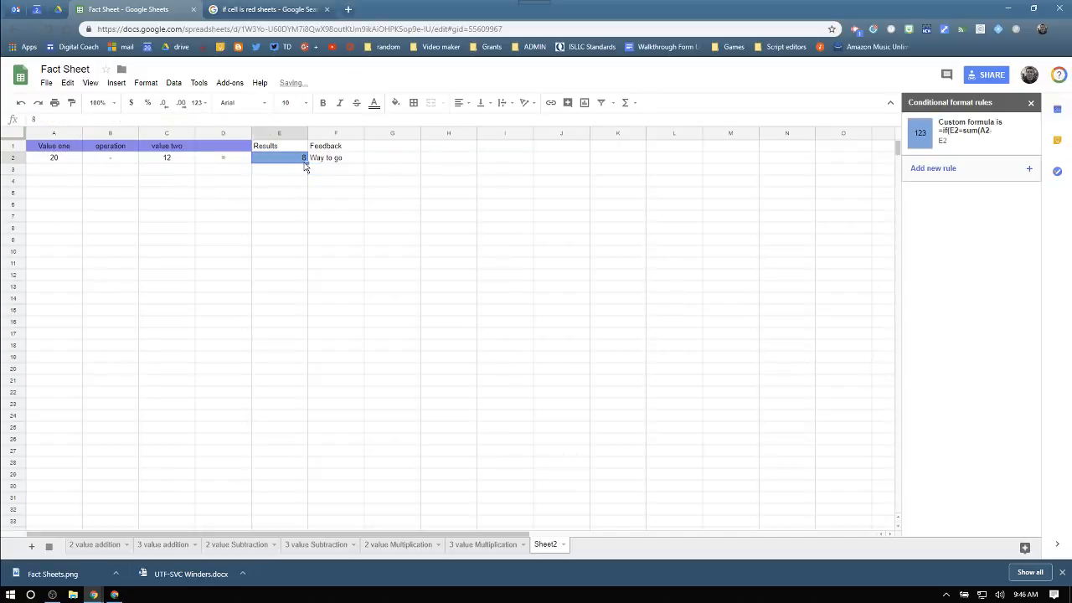
pyautogui.write('12')
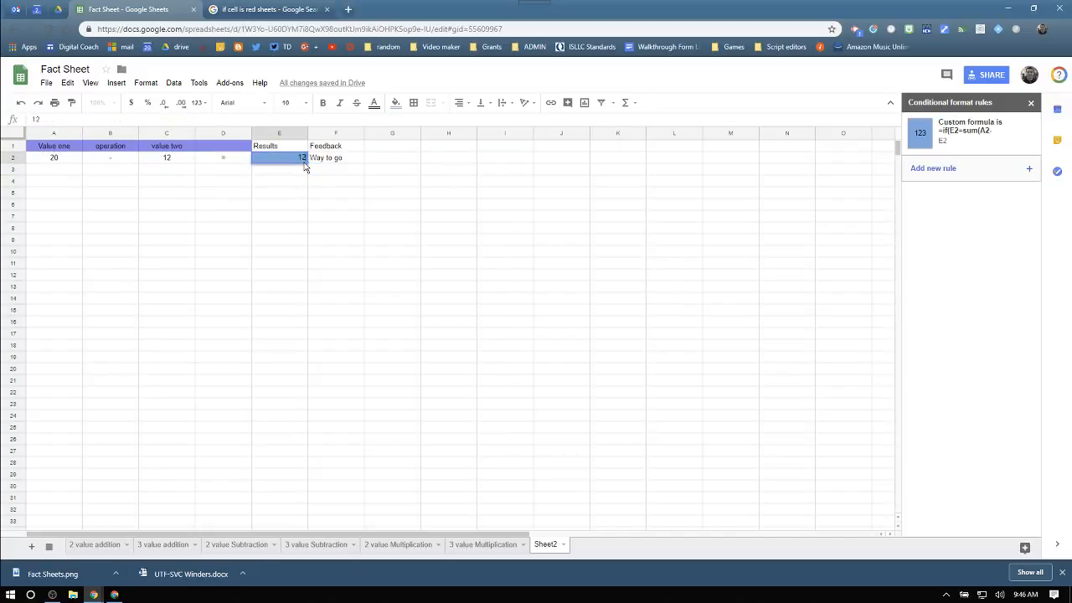
pyautogui.press('Return')
pyautogui.press('Up')
pyautogui.press('Right')
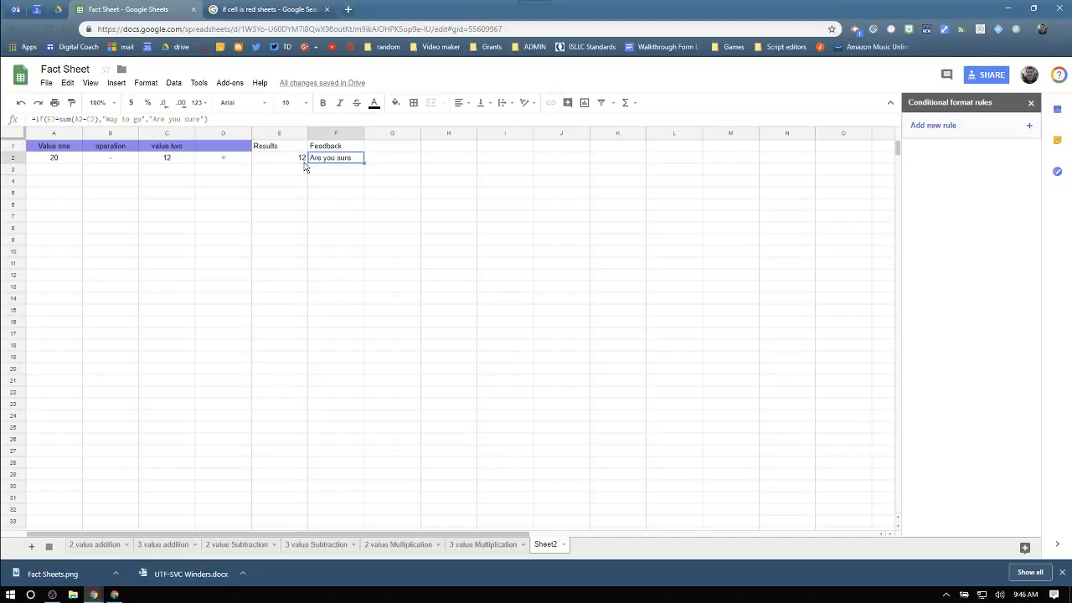
pyautogui.click(305, 161)
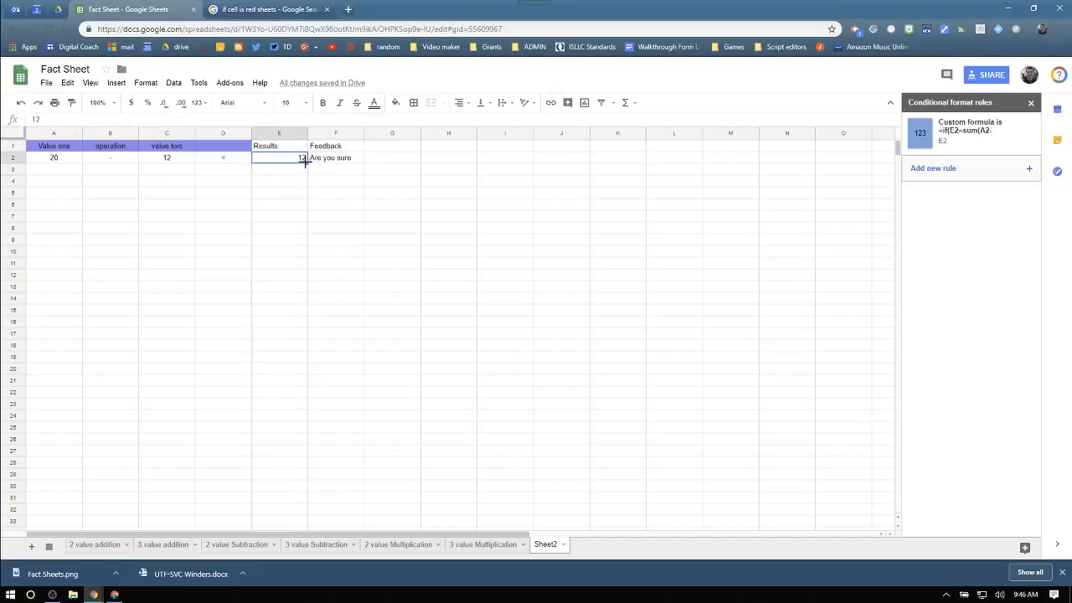
pyautogui.press('Delete')
pyautogui.click(317, 192)
# Step: Wrap the F2 formula in a blank check so it reads =if(isblank(e2),"",if(E2=sum(A2-C2),"Way to go","Are you sure"))
pyautogui.click(335, 160)
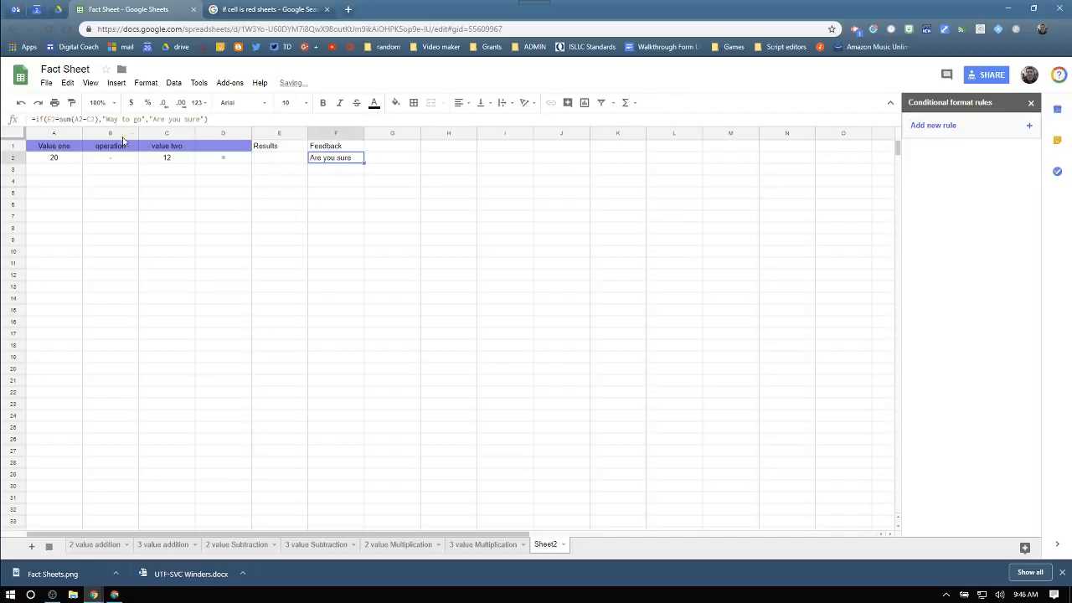
pyautogui.click(77, 118)
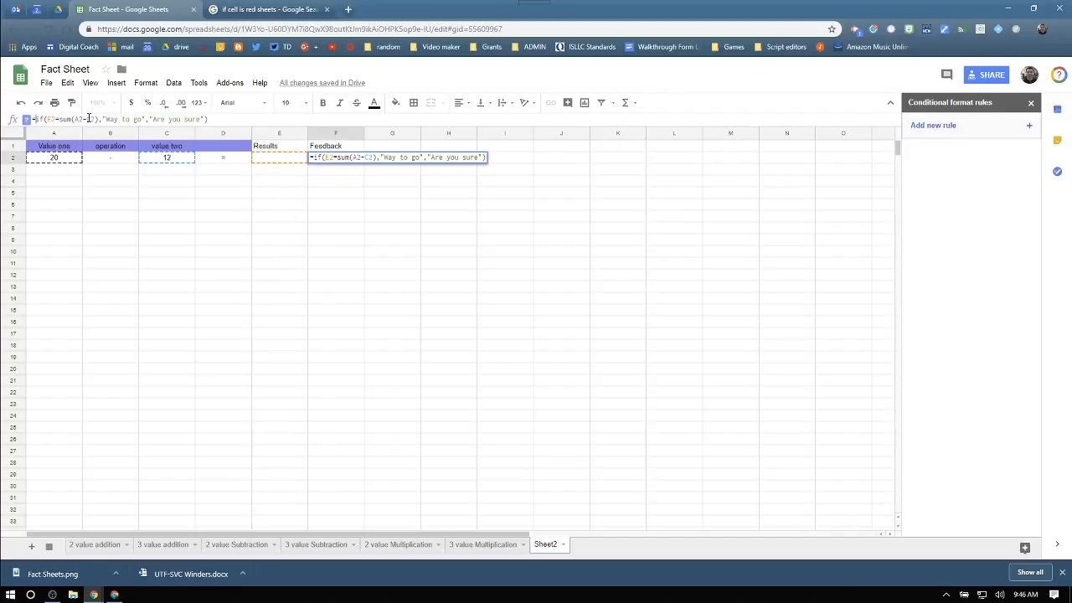
pyautogui.write('if(')
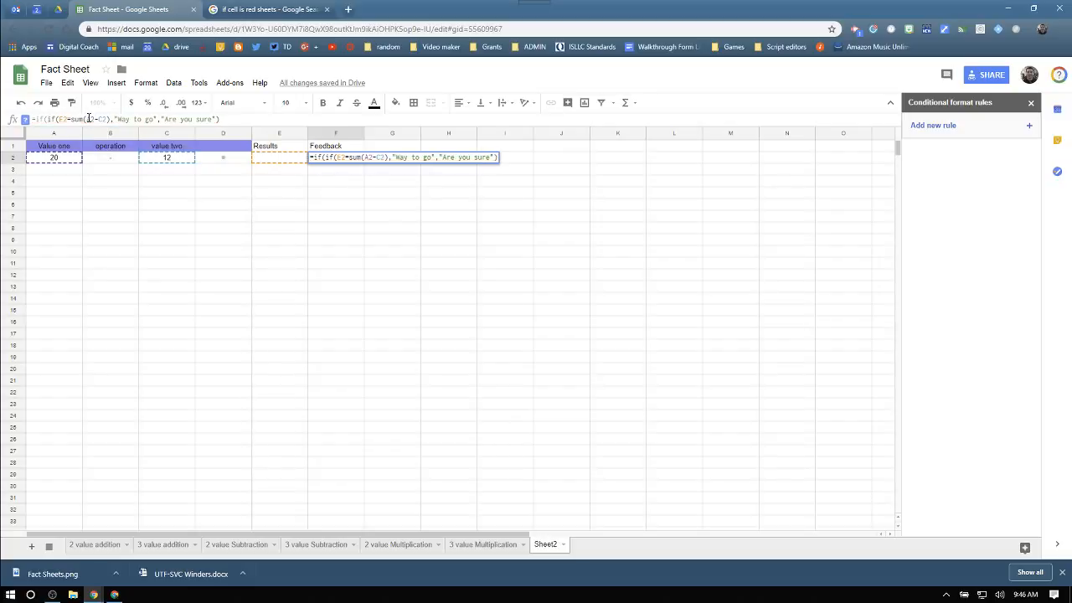
pyautogui.write('isblank')
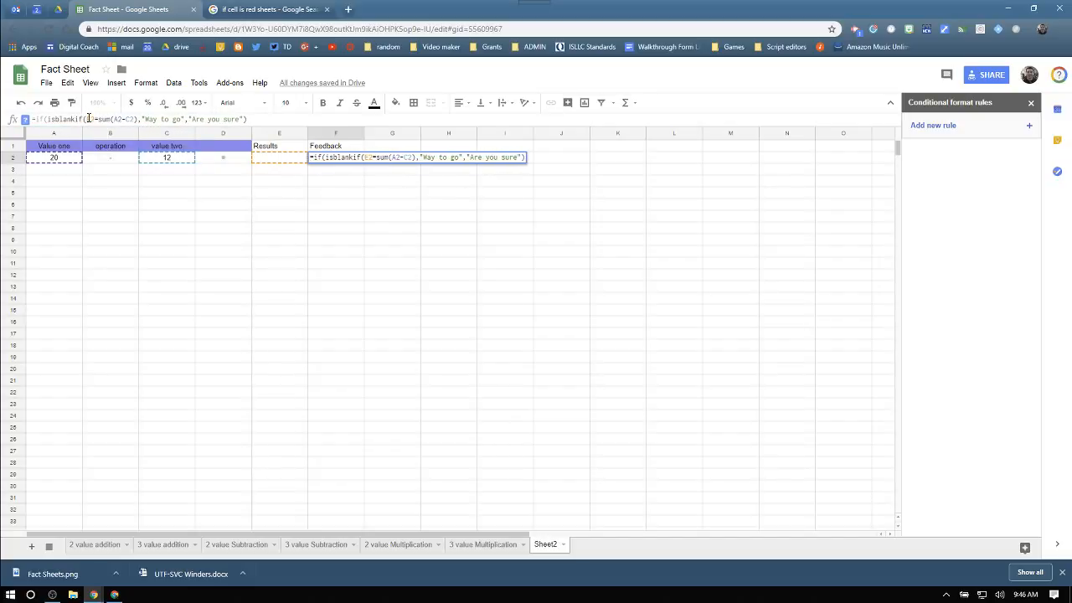
pyautogui.write('(')
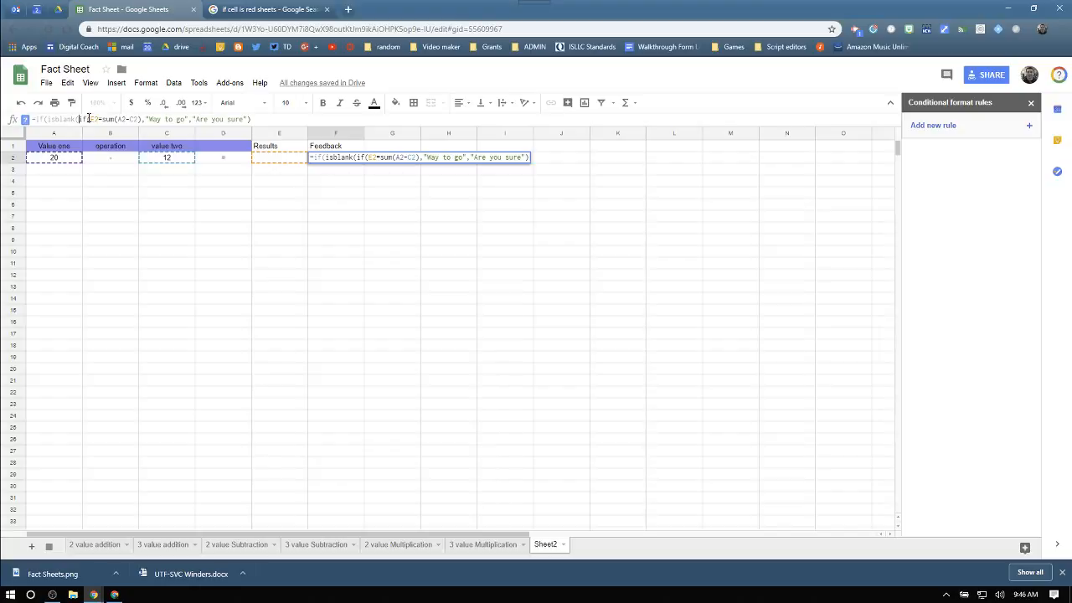
pyautogui.write('e2')
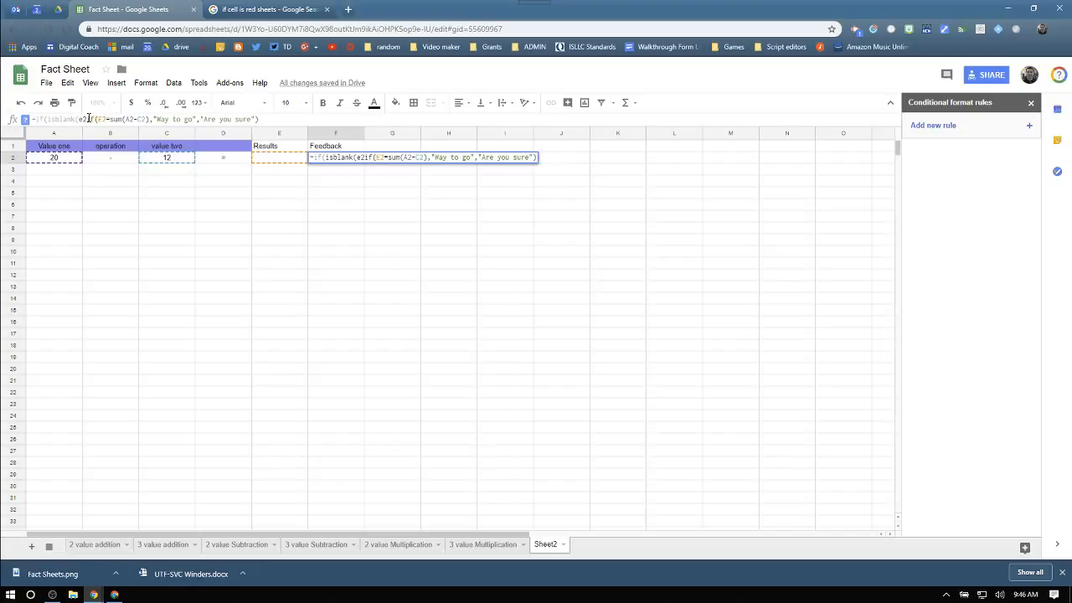
pyautogui.write(')')
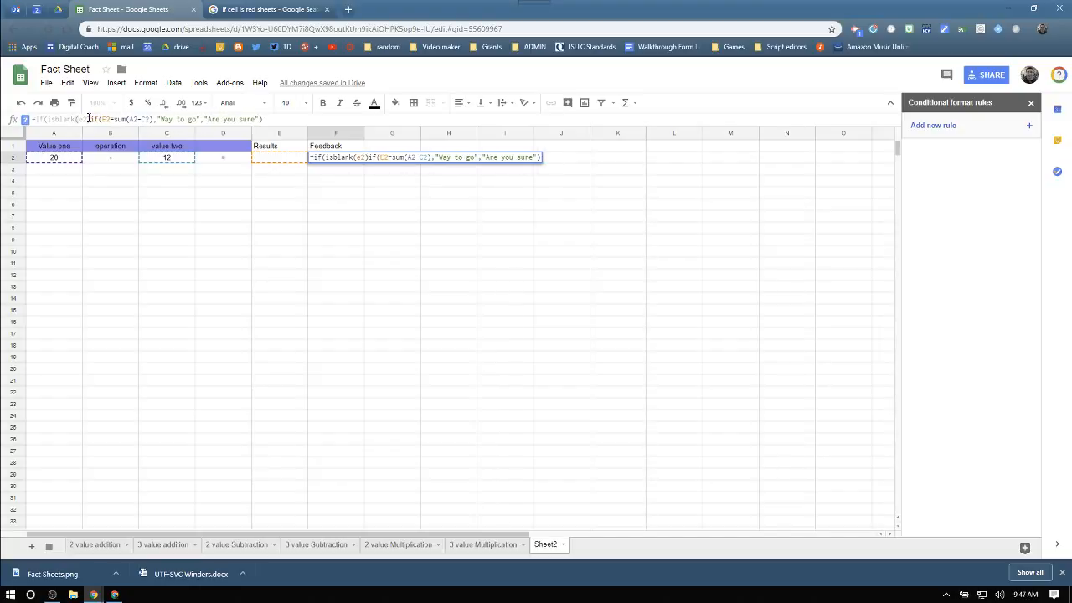
pyautogui.write(',"')
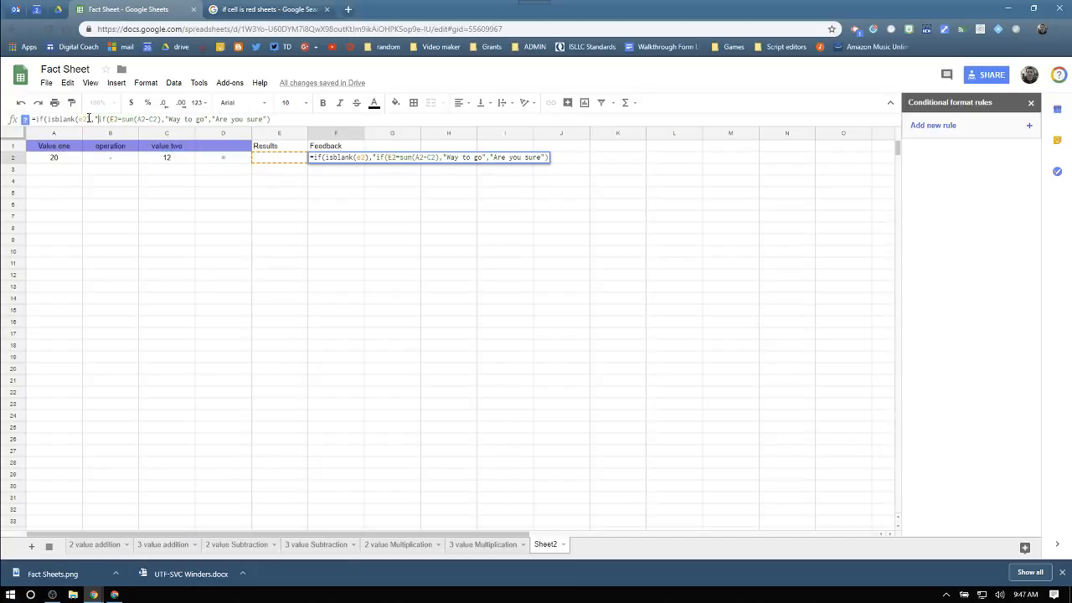
pyautogui.write('"')
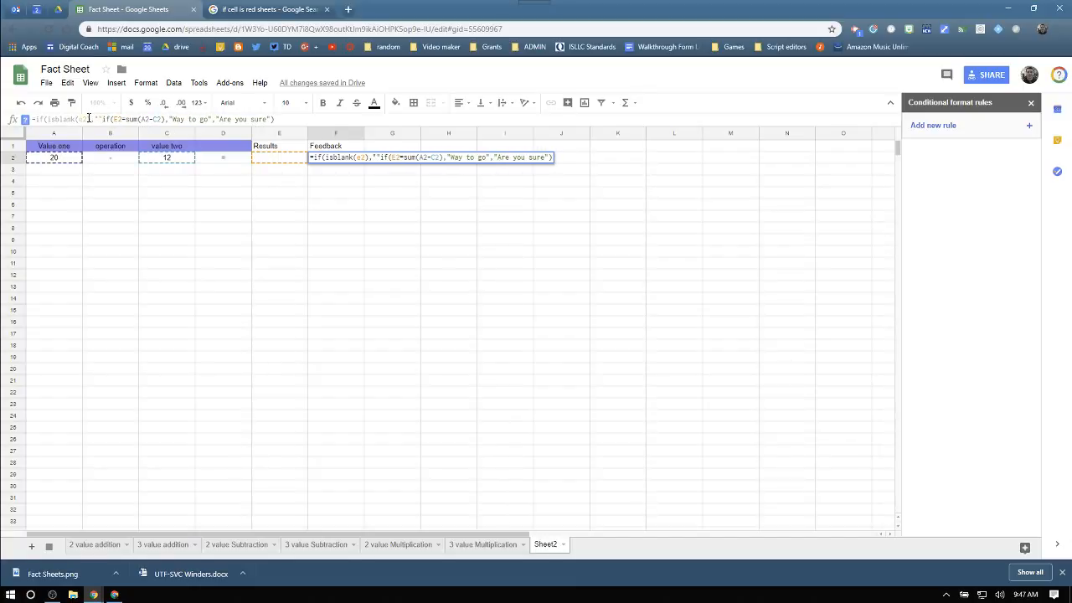
pyautogui.write(',')
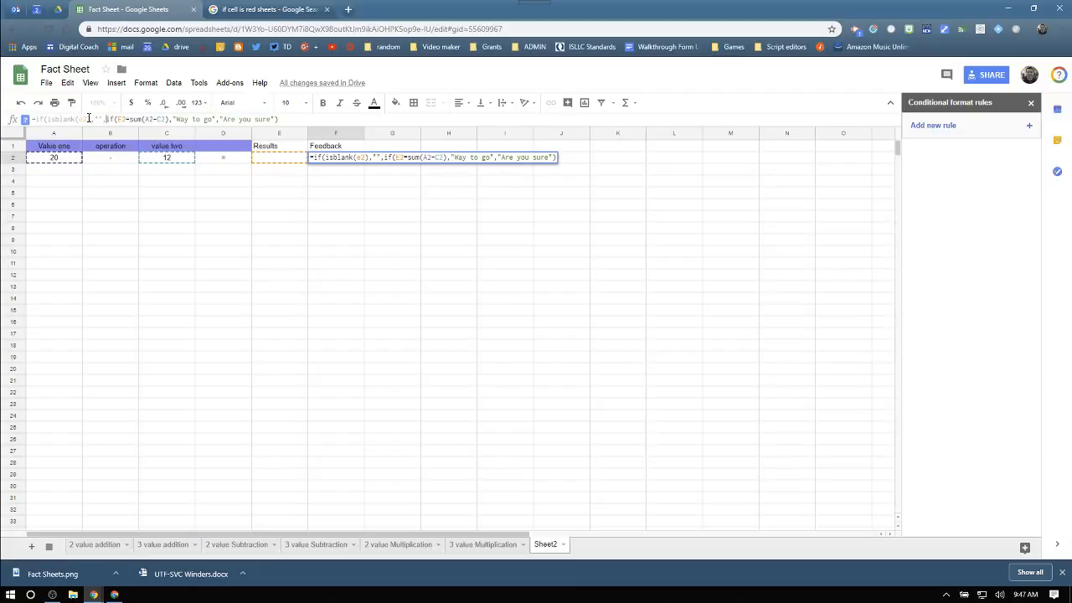
pyautogui.press('Return')
# Step: Give the results cell E2 a gray fill color
pyautogui.press('Up')
pyautogui.press('Left')
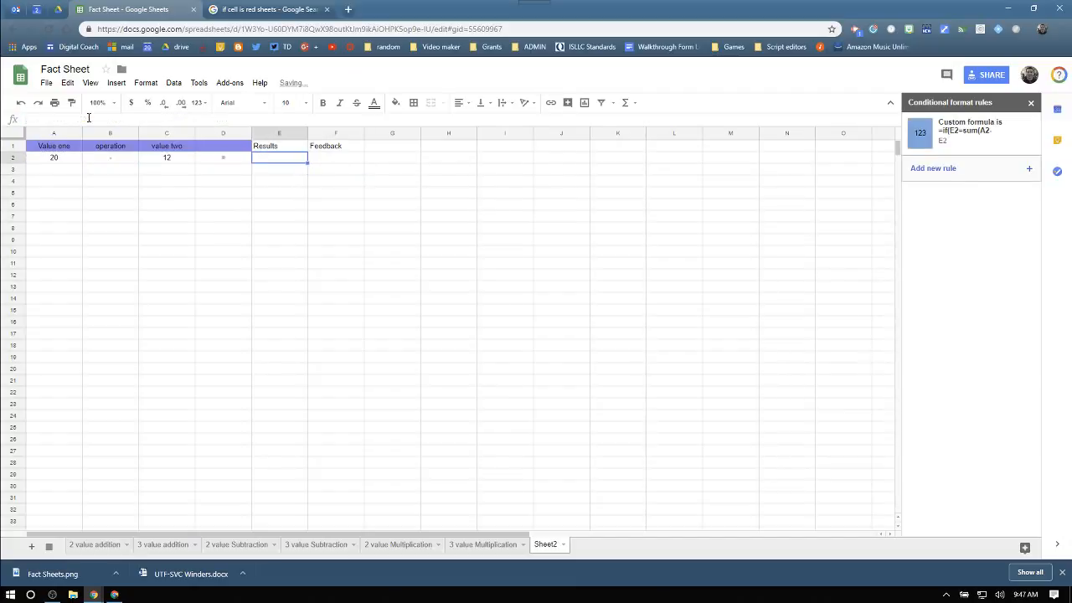
pyautogui.click(396, 102)
pyautogui.click(452, 138)
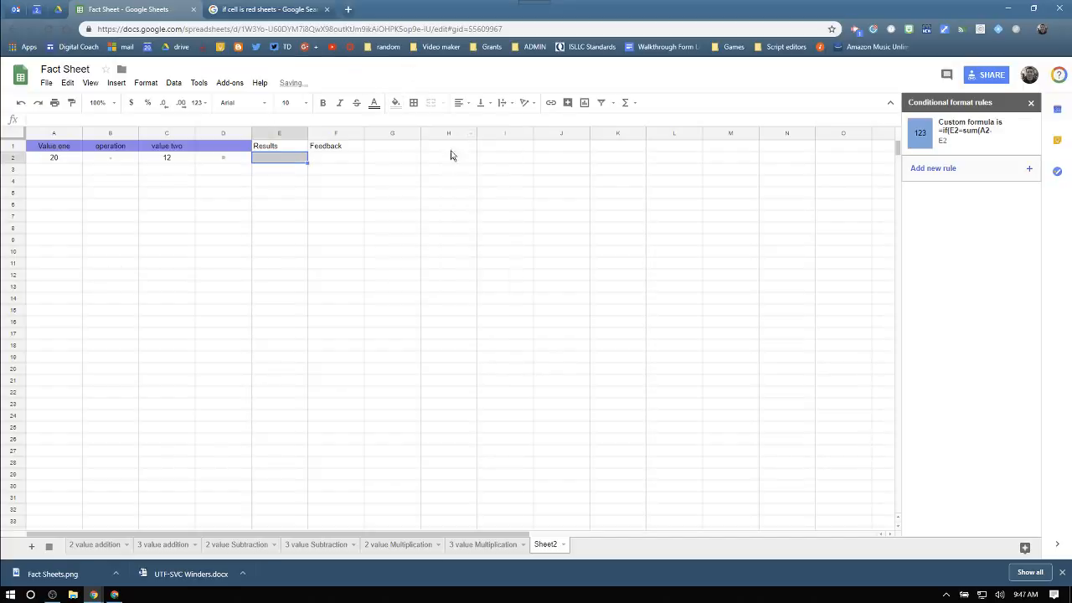
pyautogui.click(383, 230)
# Step: Test the results cell E2 with the wrong answer 11 and the correct answer 8, and clear it again
pyautogui.click(298, 161)
pyautogui.write('11')
pyautogui.press('Return')
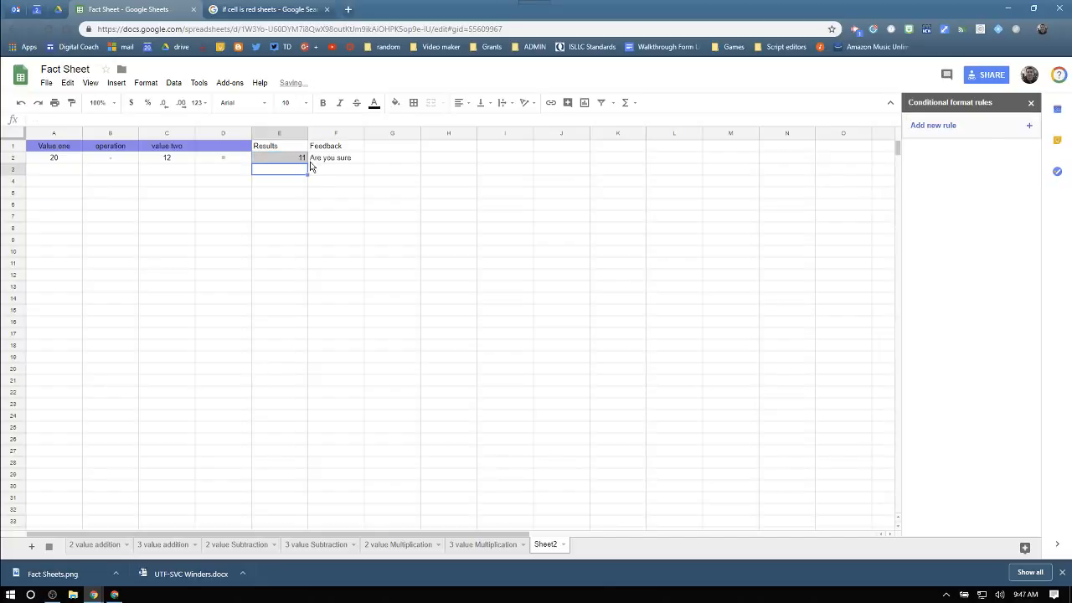
pyautogui.press('Up')
pyautogui.write('8')
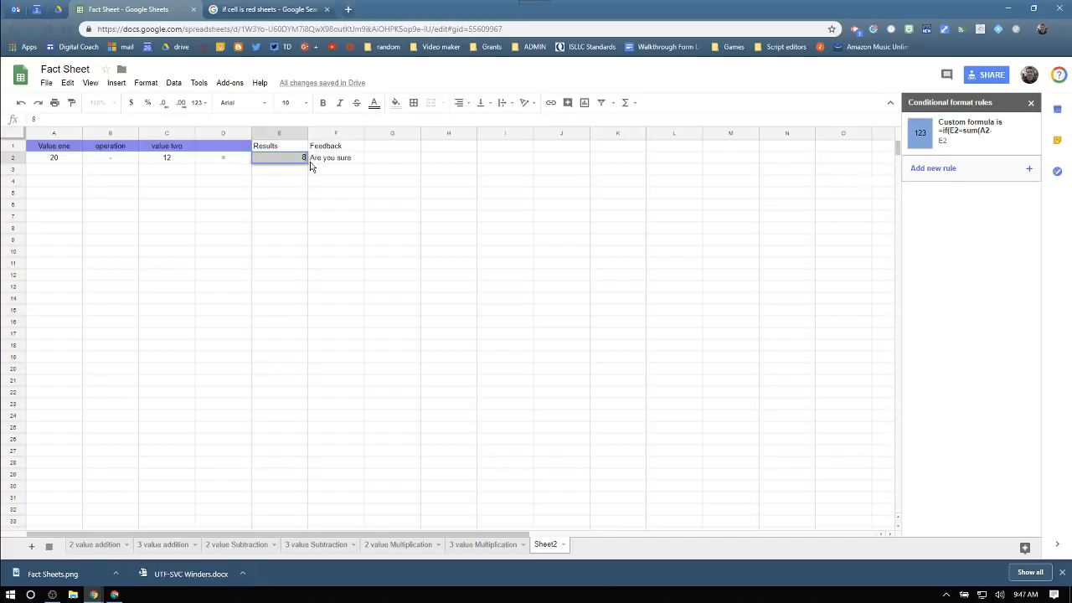
pyautogui.press('Return')
pyautogui.press('Up')
pyautogui.press('Delete')
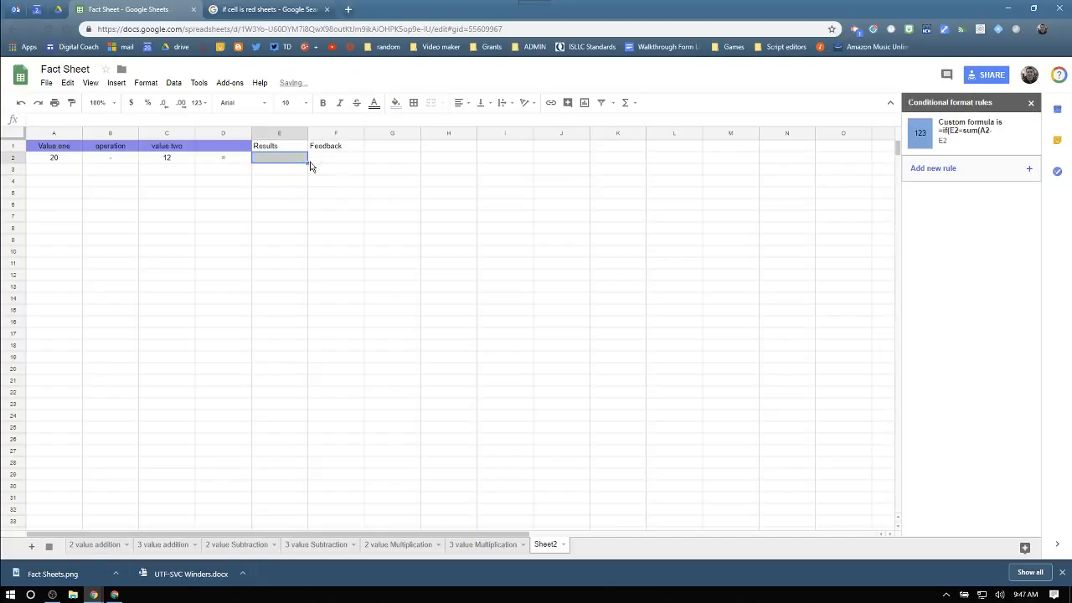
# Step: Fill the problem row A2:F2 down through row 28
pyautogui.moveTo(50, 165); pyautogui.dragTo(352, 459)
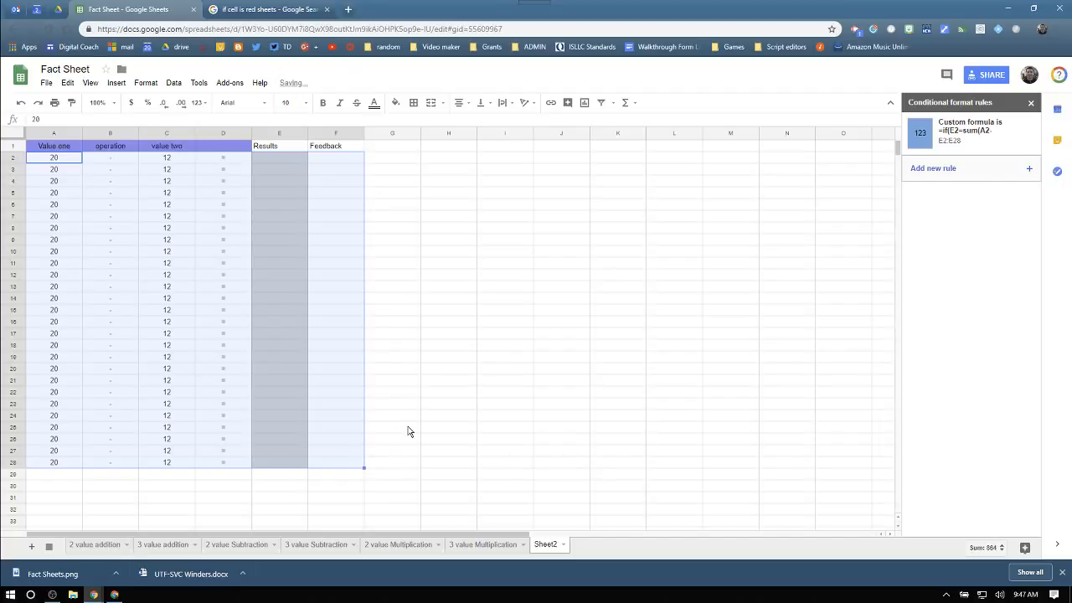
pyautogui.click(427, 406)
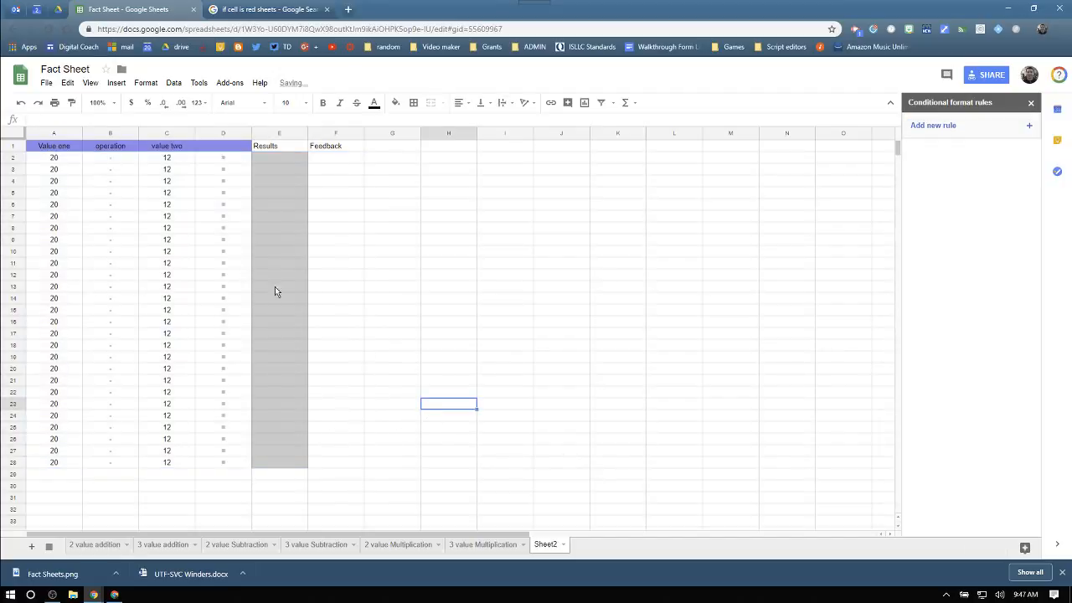
# Step: Enter =RANDBETWEEN(0,15) in A2 and fill it down the Value one column to row 28
pyautogui.click(53, 162)
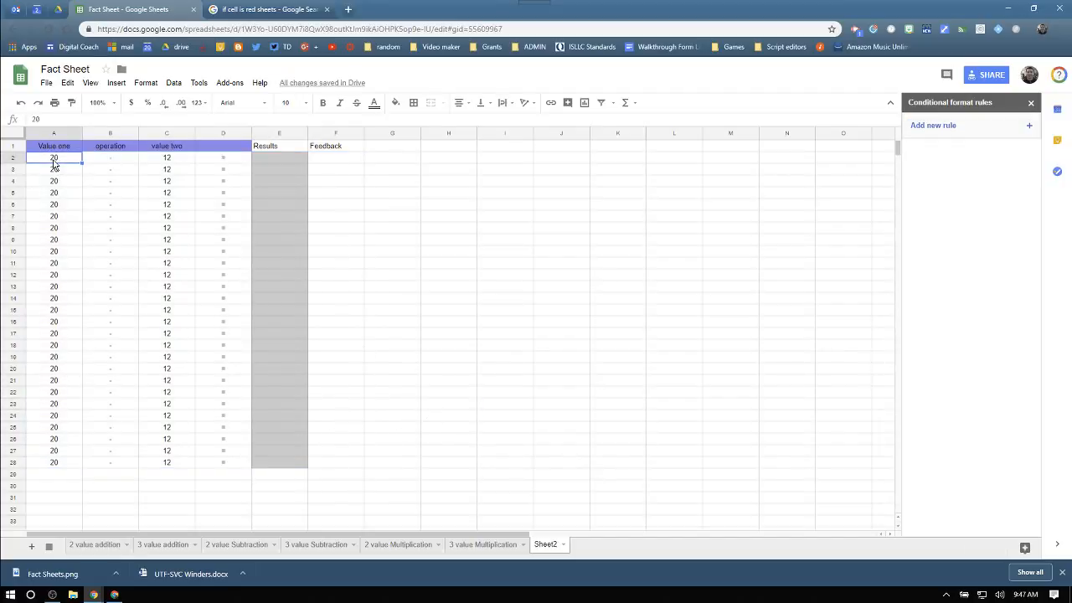
pyautogui.write('=rand')
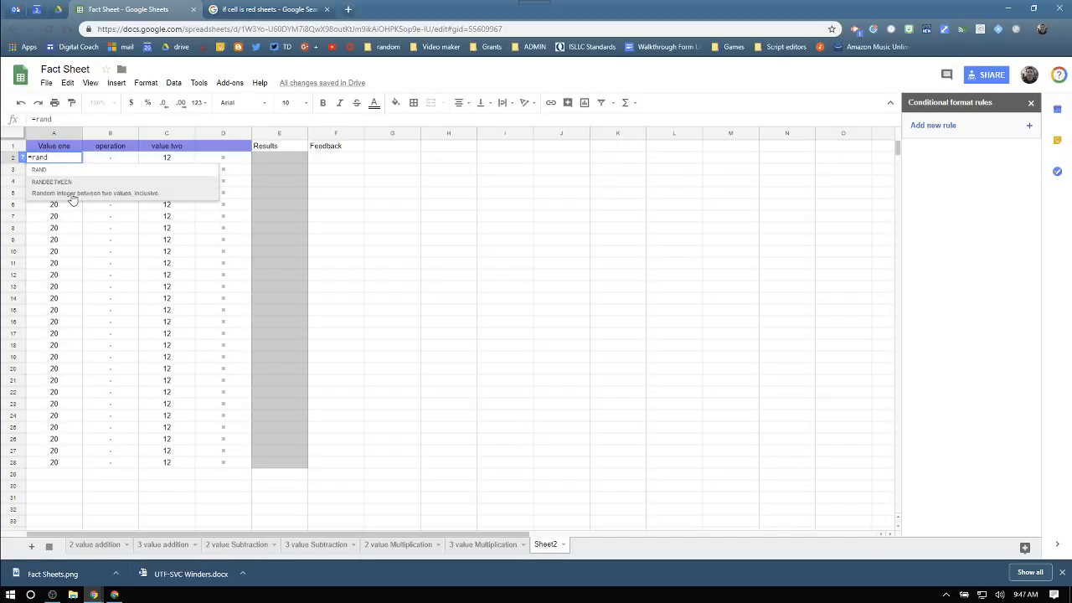
pyautogui.click(72, 198)
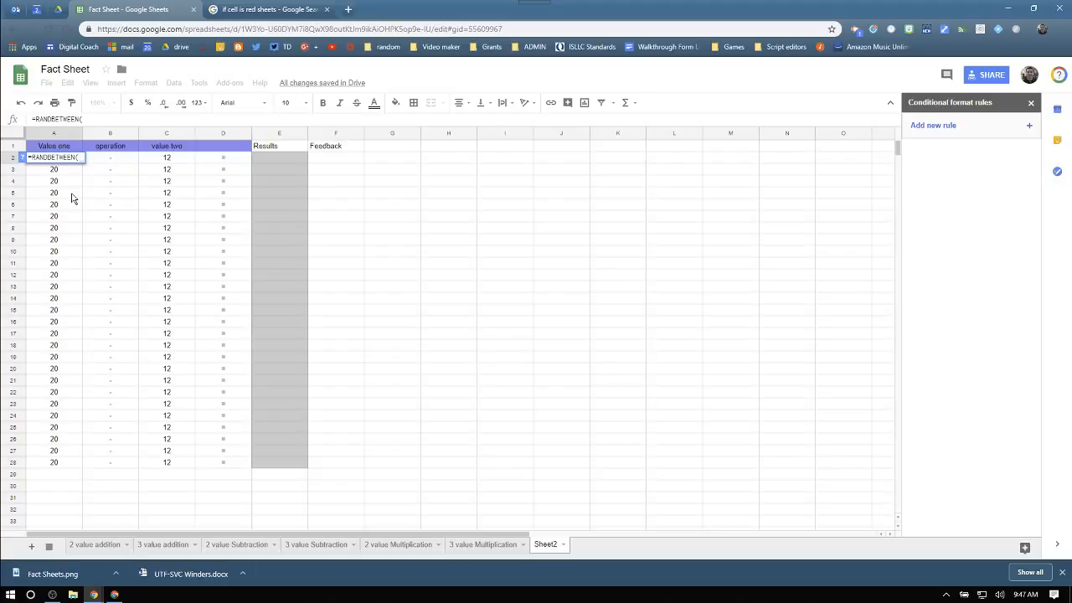
pyautogui.write('0,15')
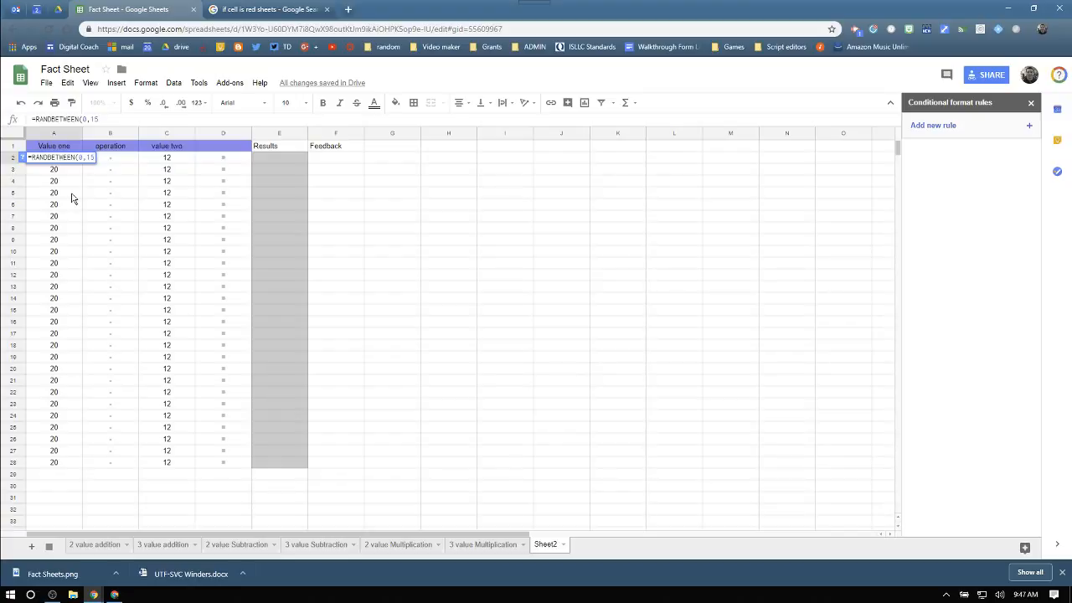
pyautogui.press('Return')
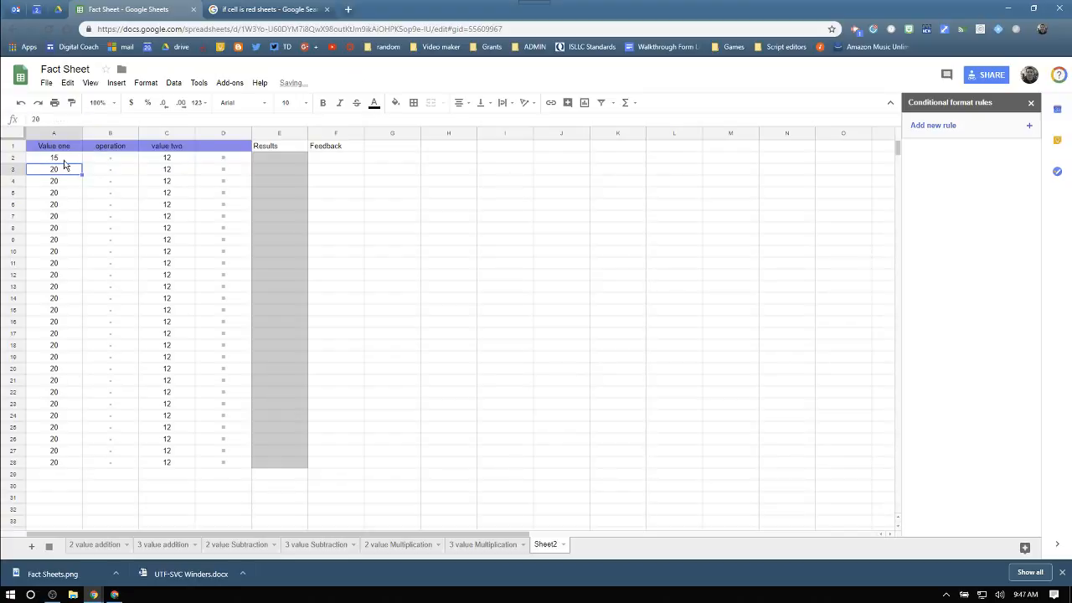
pyautogui.press('Up')
pyautogui.moveTo(81, 163); pyautogui.dragTo(73, 466)
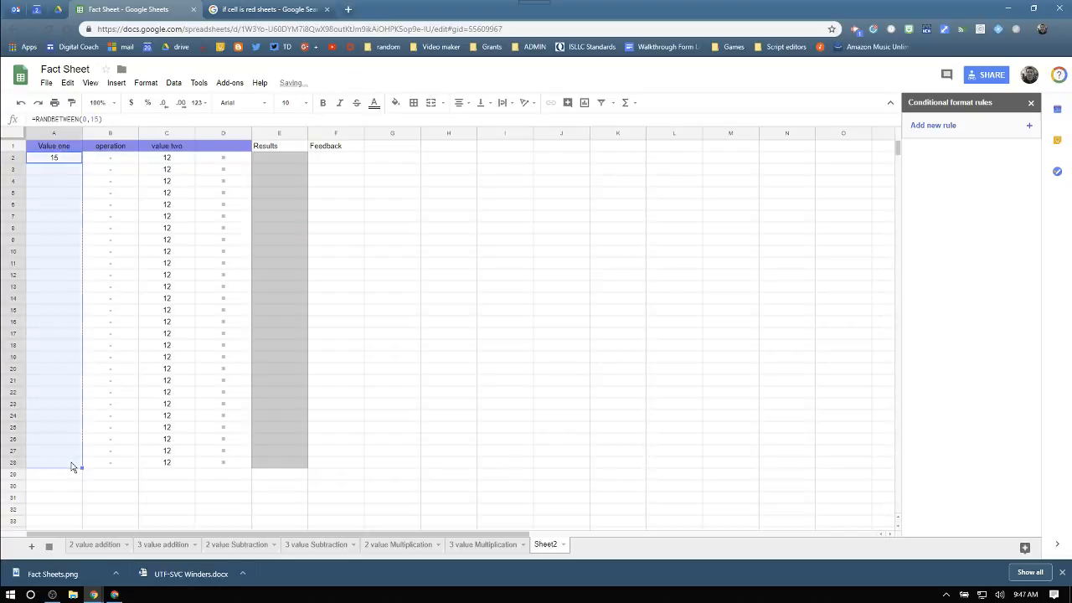
# Step: Copy the random number formula from A2 into the first value two cell, C2
pyautogui.click(60, 161)
pyautogui.hotkey('ctrl', 'c')
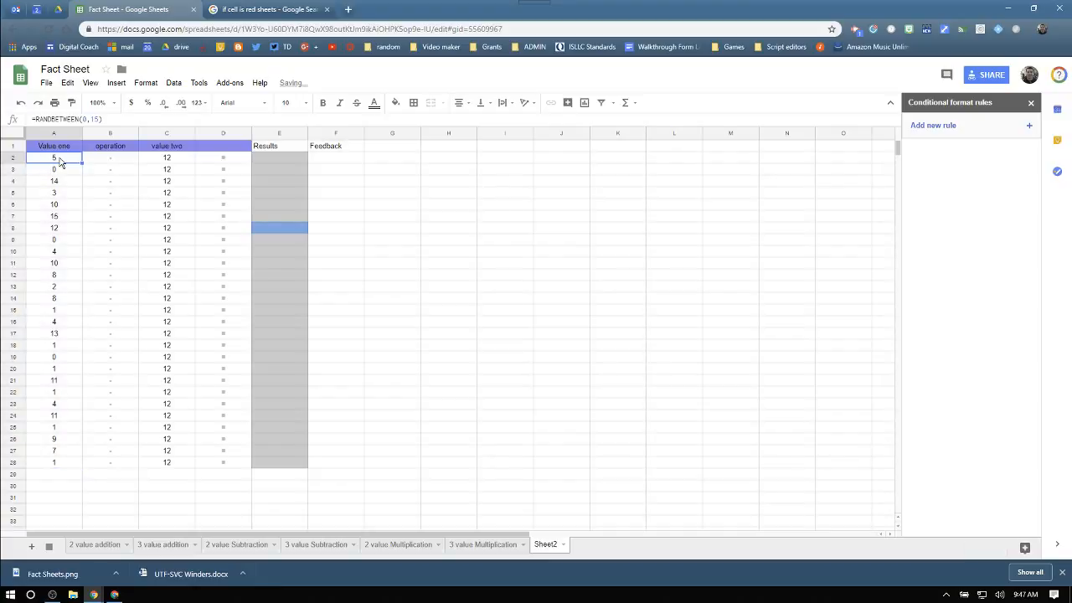
pyautogui.click(157, 160)
pyautogui.hotkey('ctrl', 'v')
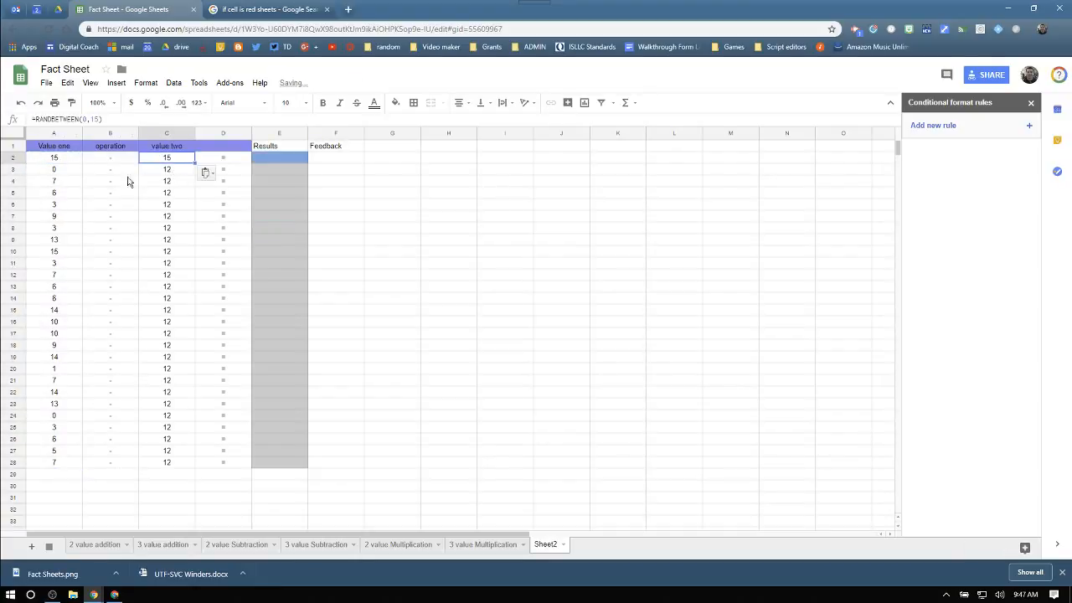
# Step: Test the results cell E2 with the answer 0 and clear it again
pyautogui.click(59, 163)
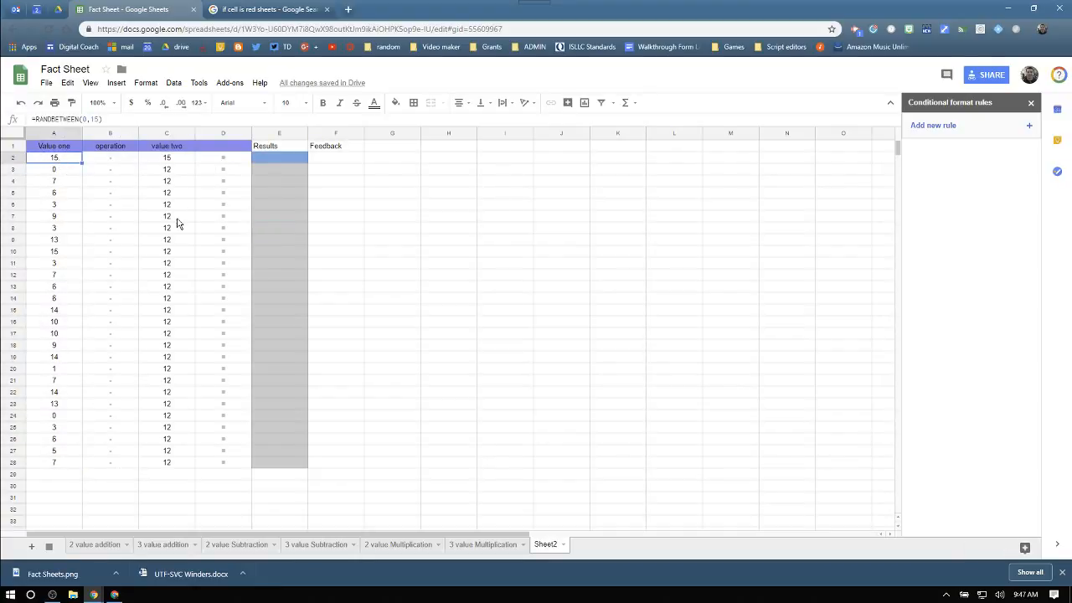
pyautogui.click(266, 165)
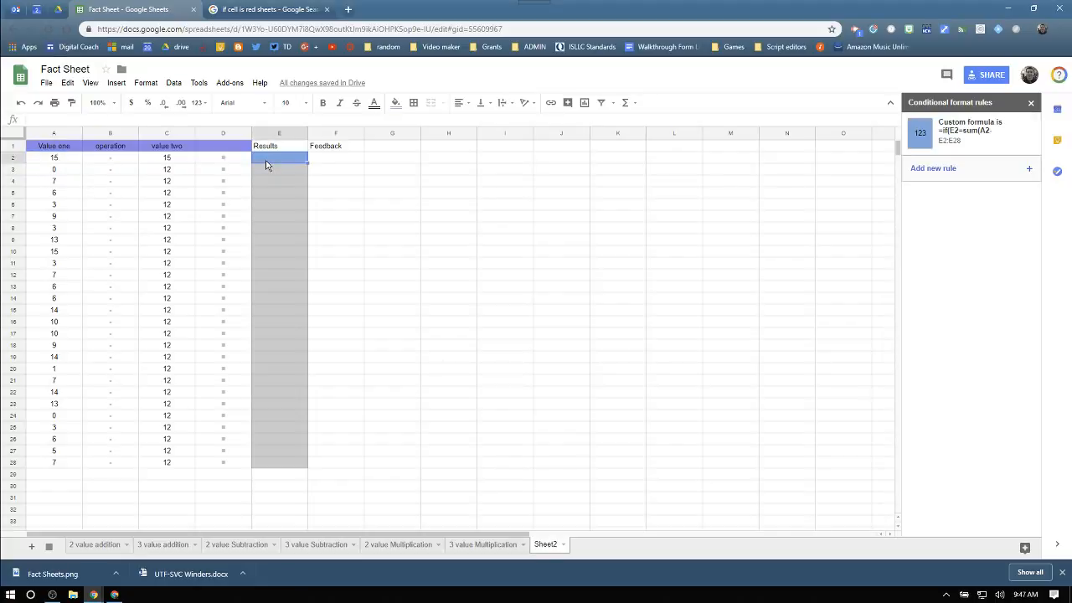
pyautogui.write('0')
pyautogui.press('Return')
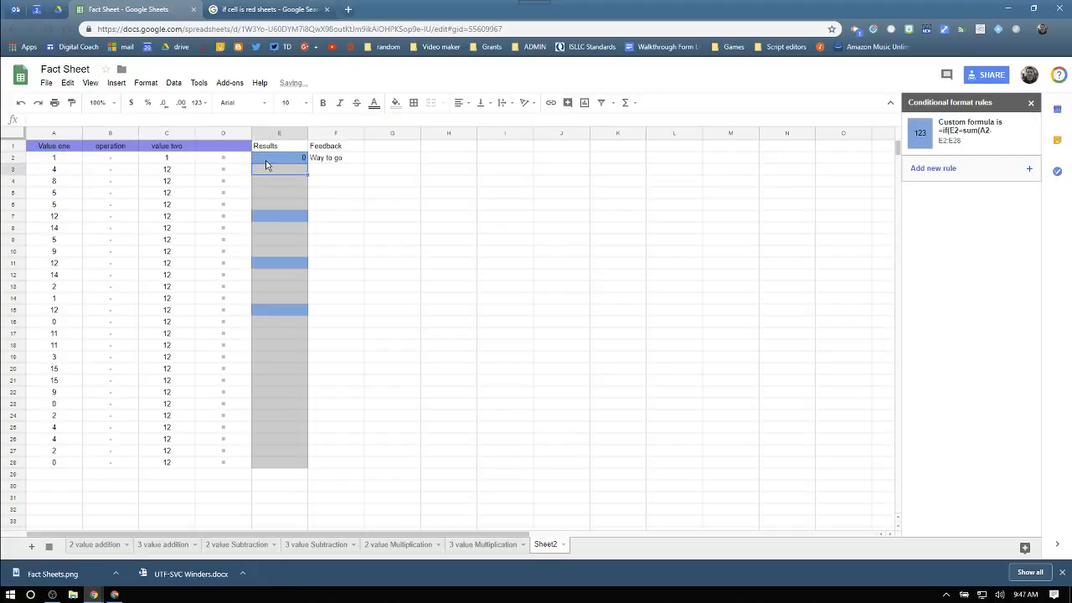
pyautogui.click(265, 165)
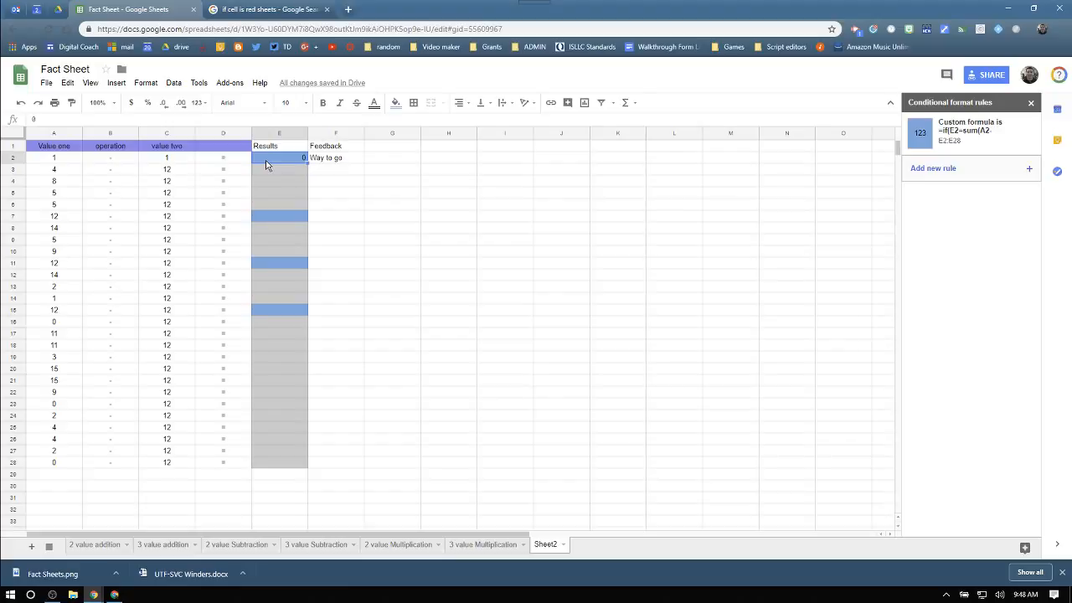
pyautogui.press('Delete')
# Step: Replace the random number formulas in A2:A28 with their fixed values by copying the range and pasting values only
pyautogui.click(68, 159)
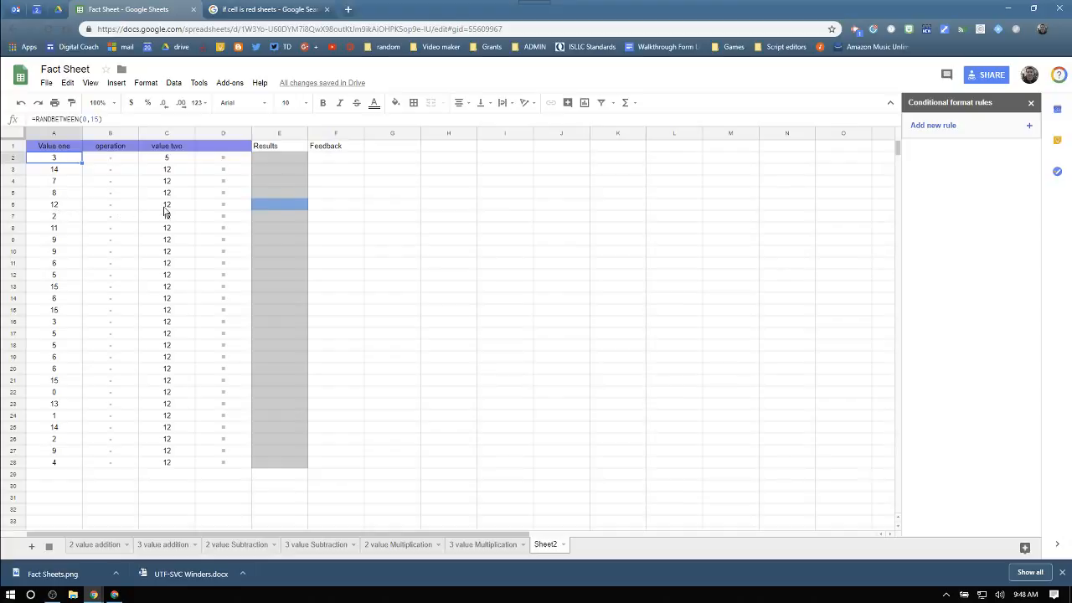
pyautogui.click(57, 212)
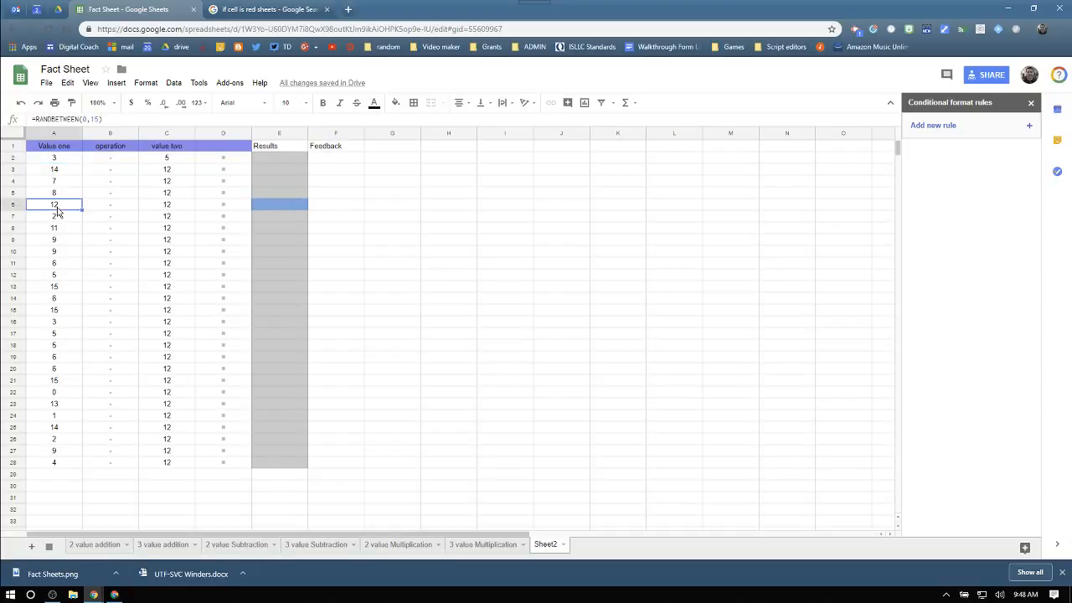
pyautogui.click(64, 162)
pyautogui.moveTo(64, 162); pyautogui.dragTo(68, 462)
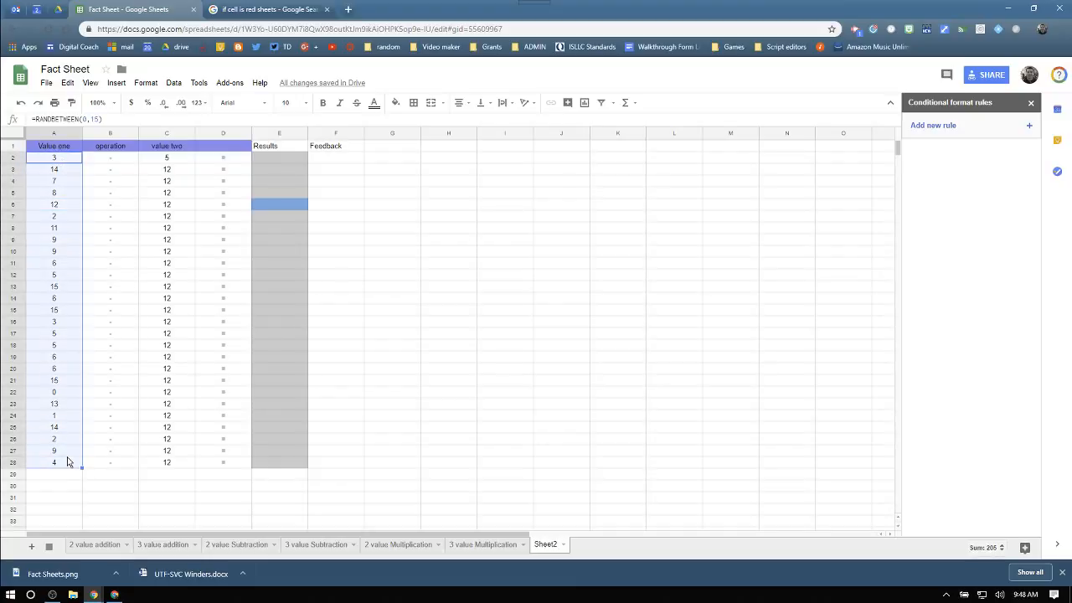
pyautogui.hotkey('ctrl', 'c')
pyautogui.hotkey('ctrl', 'shift', 'v')
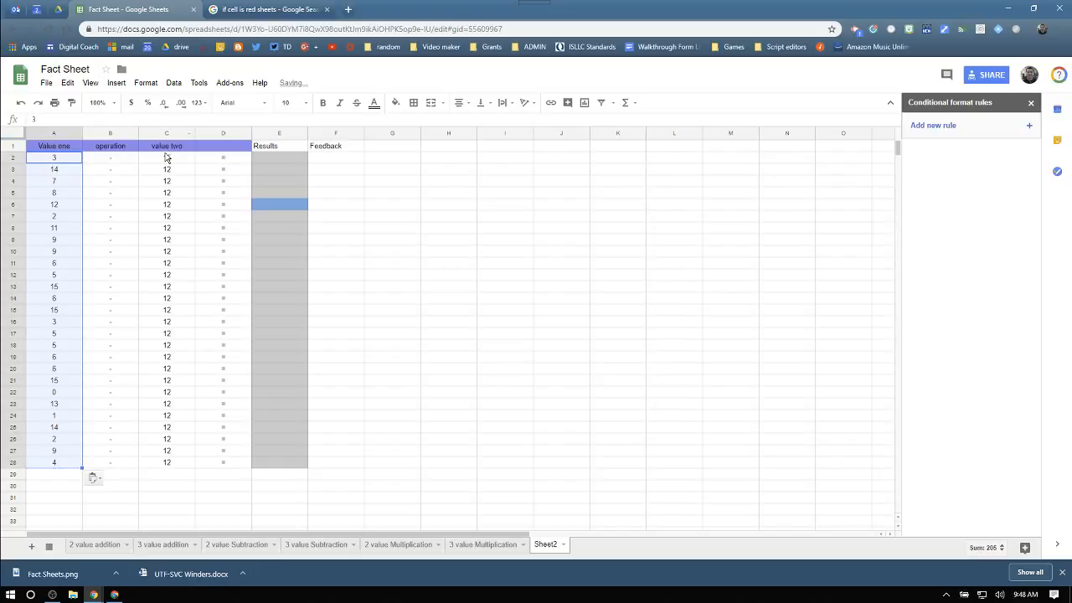
# Step: Fill the random formula from C2 down through row 28 and convert C2:C28 to fixed values
pyautogui.click(166, 157)
pyautogui.moveTo(193, 167); pyautogui.dragTo(170, 462)
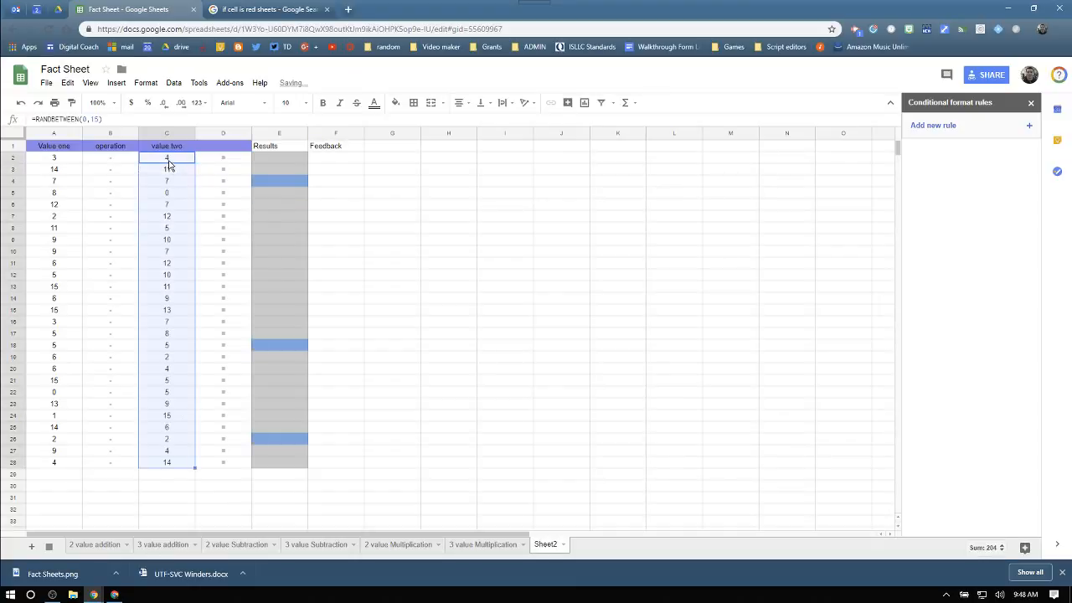
pyautogui.click(171, 160)
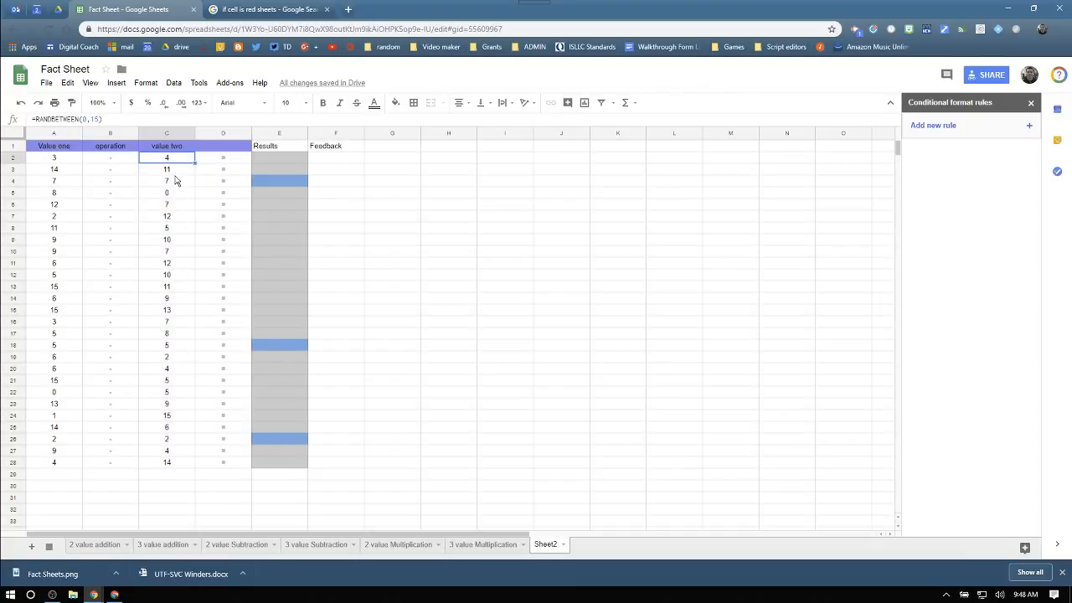
pyautogui.moveTo(177, 163); pyautogui.dragTo(176, 465)
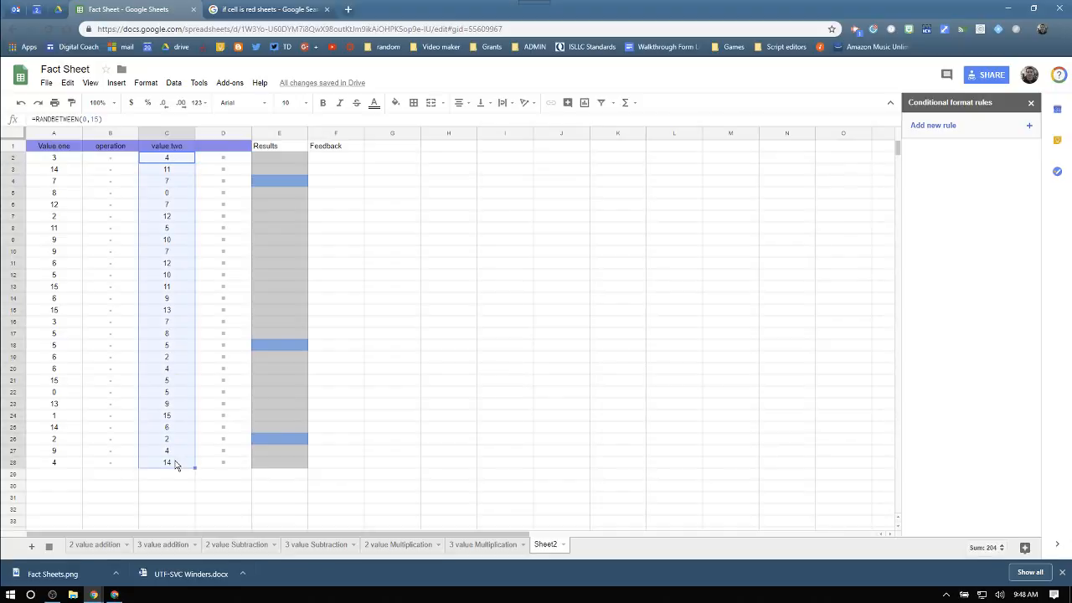
pyautogui.hotkey('ctrl', 'c')
pyautogui.hotkey('ctrl', 'shift', 'v')
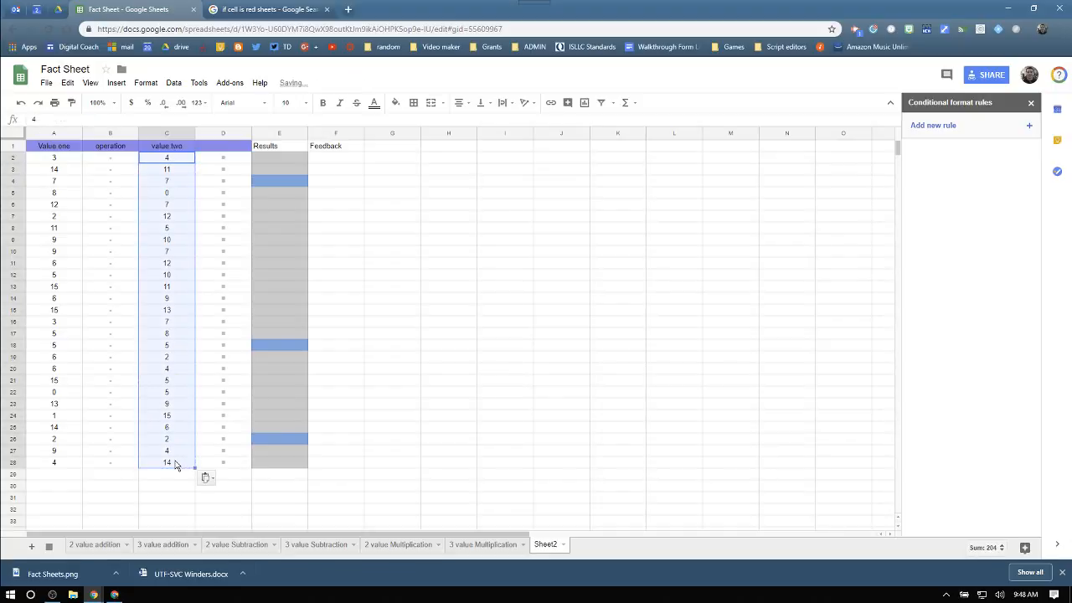
# Step: Change the value two numbers that equal their value one: set C4 to 6, C18 to 4 and C26 to 0
pyautogui.click(166, 182)
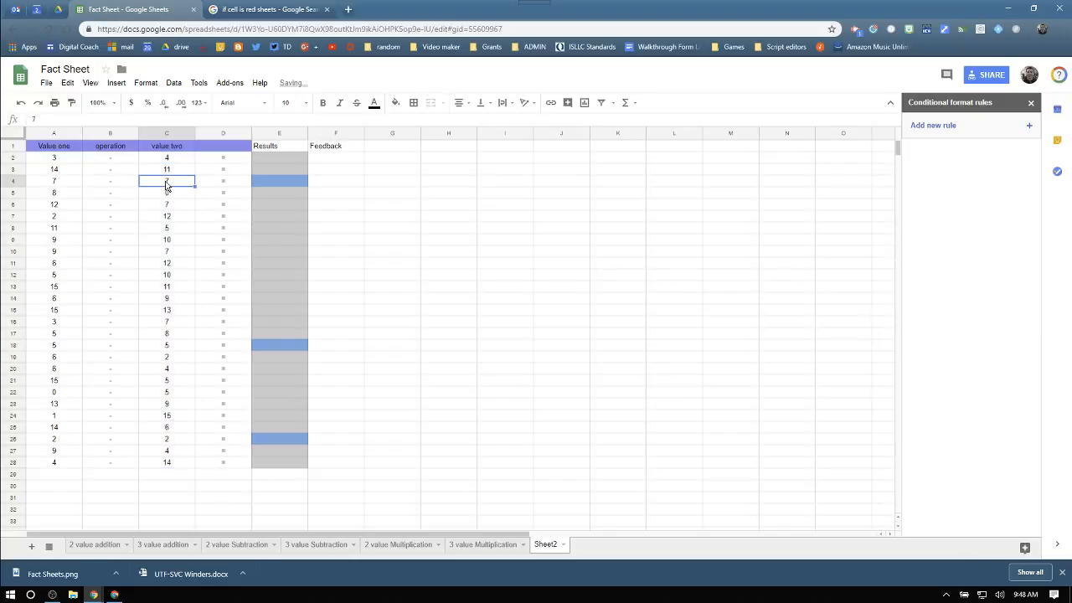
pyautogui.write('6')
pyautogui.press('Return')
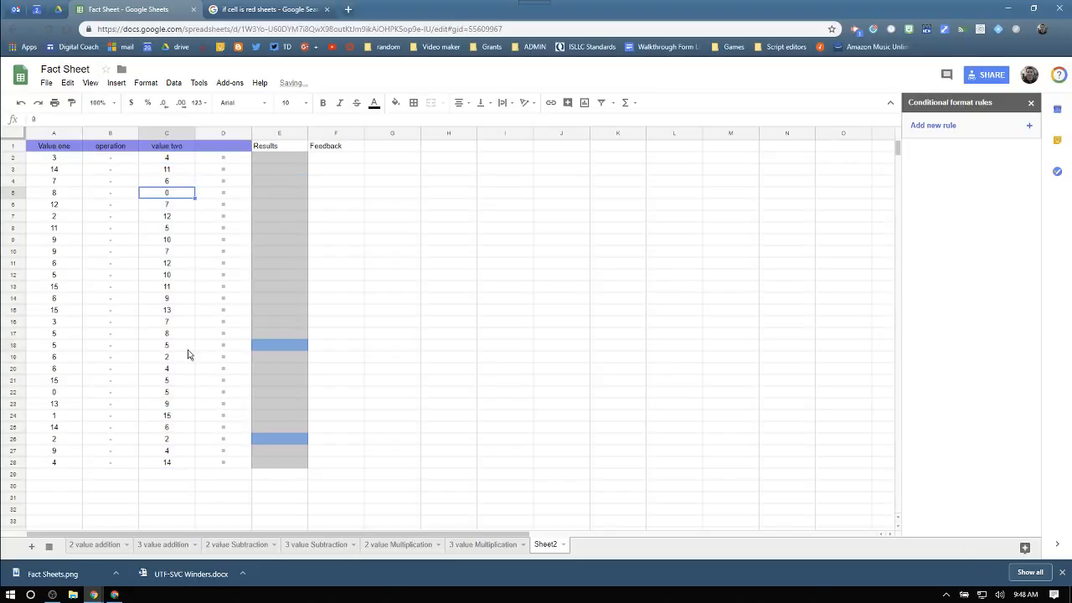
pyautogui.click(188, 350)
pyautogui.write('4')
pyautogui.press('Return')
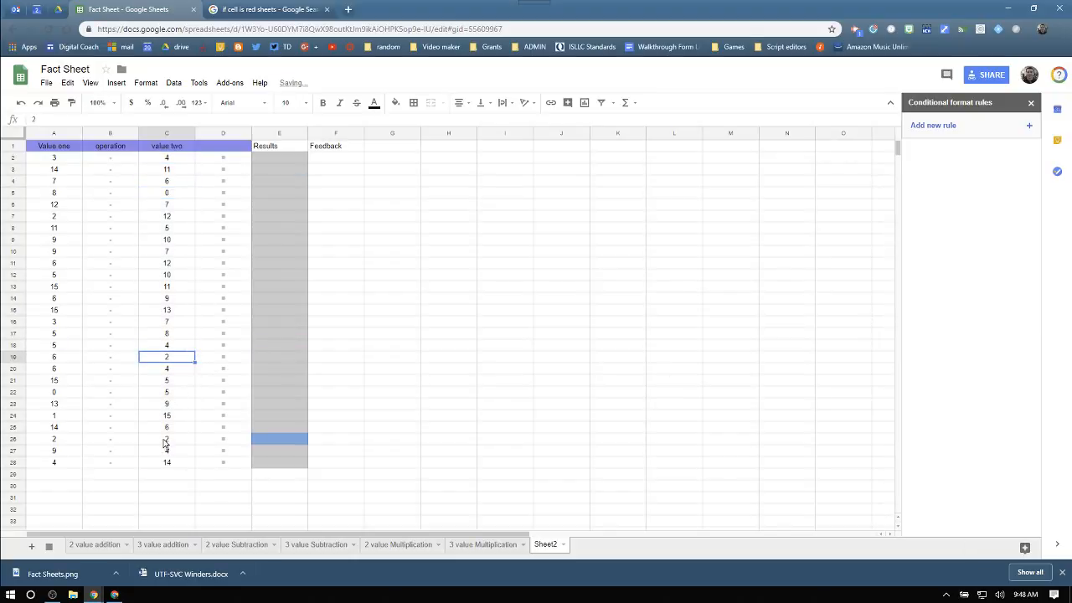
pyautogui.click(167, 439)
pyautogui.write('1')
pyautogui.press('Return')
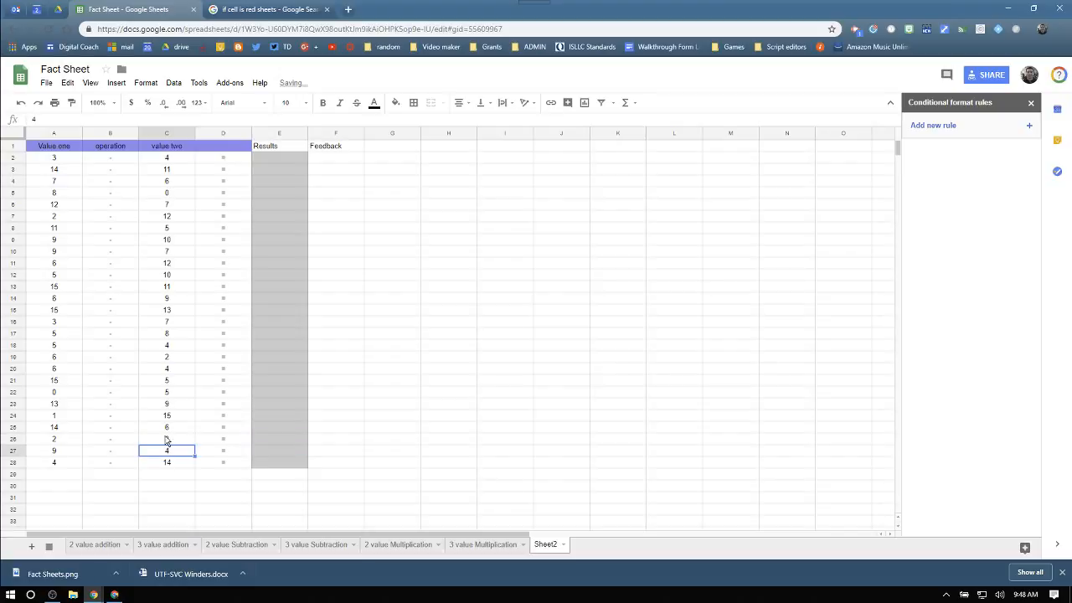
# Step: Check feedback formulas in column F, and test the results cell E13 with the answer 4, clearing it again
pyautogui.click(350, 161)
pyautogui.click(350, 231)
pyautogui.click(350, 323)
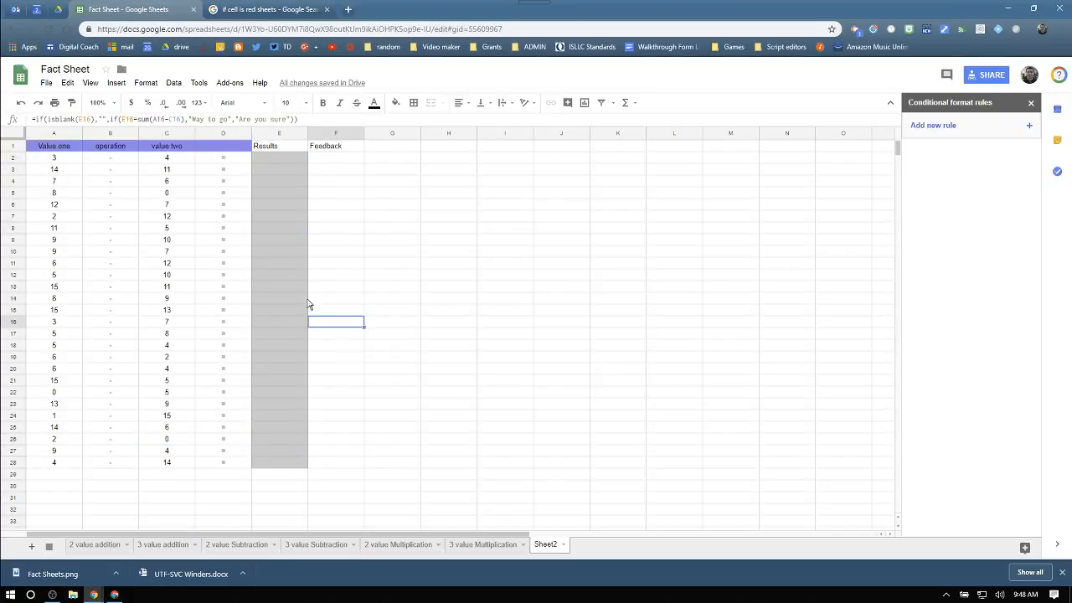
pyautogui.click(266, 291)
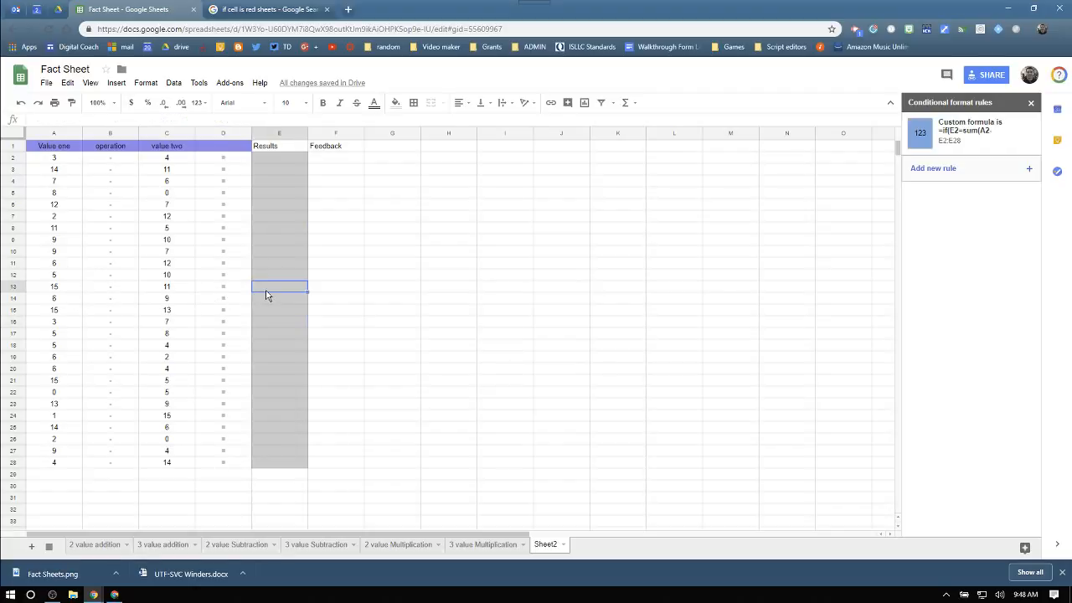
pyautogui.write('4')
pyautogui.press('Return')
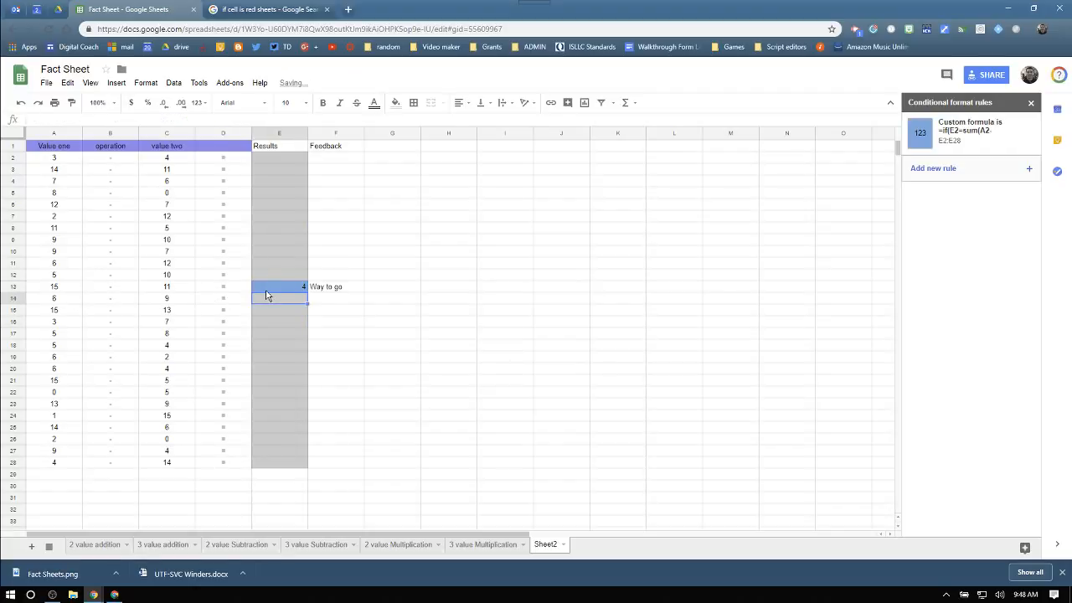
pyautogui.click(266, 291)
pyautogui.press('Delete')
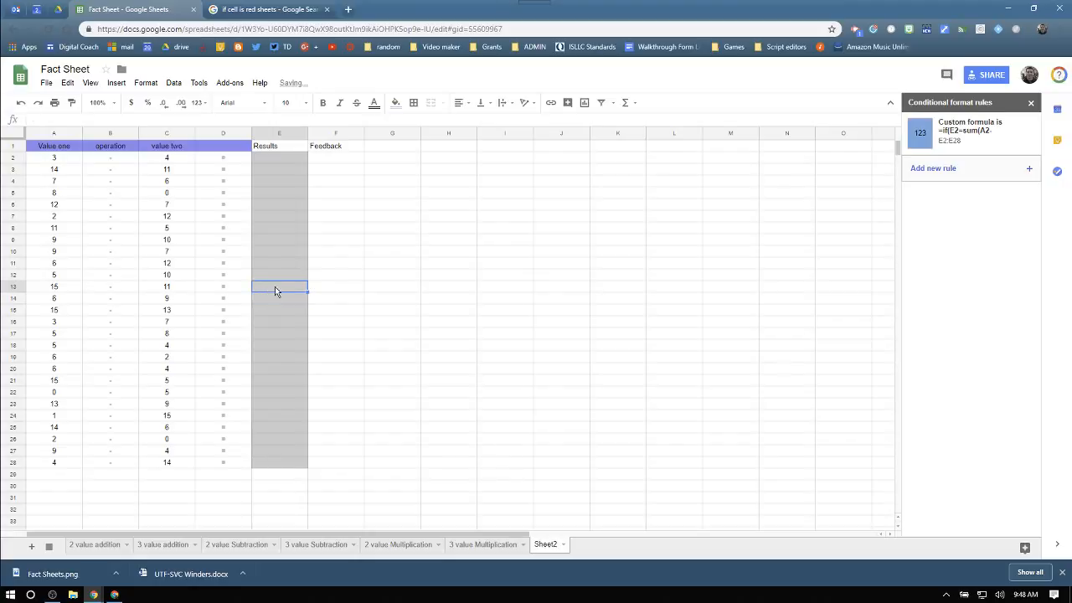
# Step: Look at the 2 value addition sheet for comparison, and crop Sheet2 to its data with the Crop Sheet add-on
pyautogui.click(94, 545)
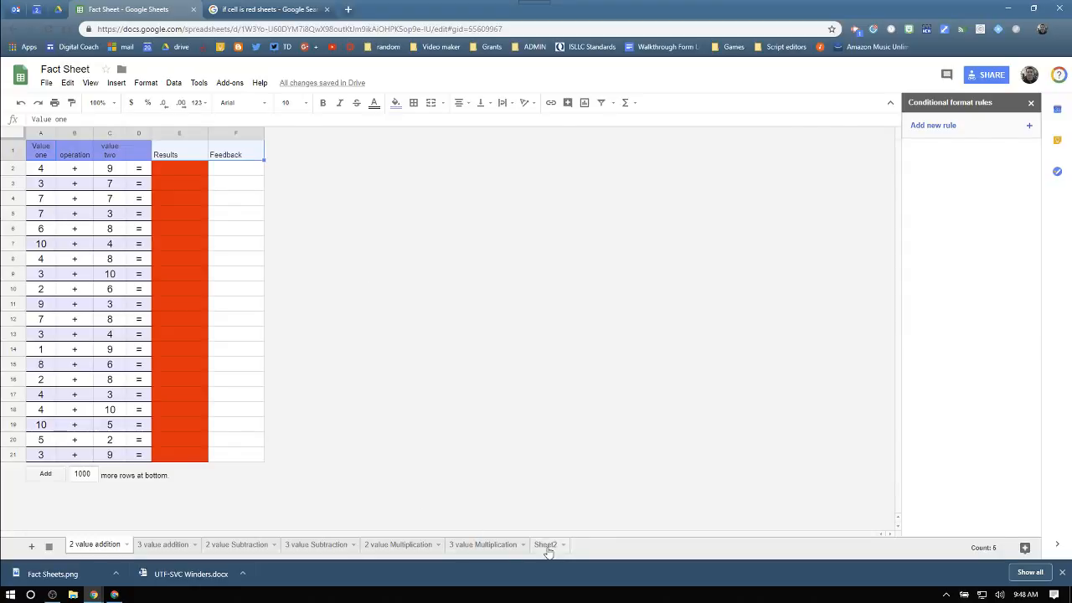
pyautogui.click(545, 544)
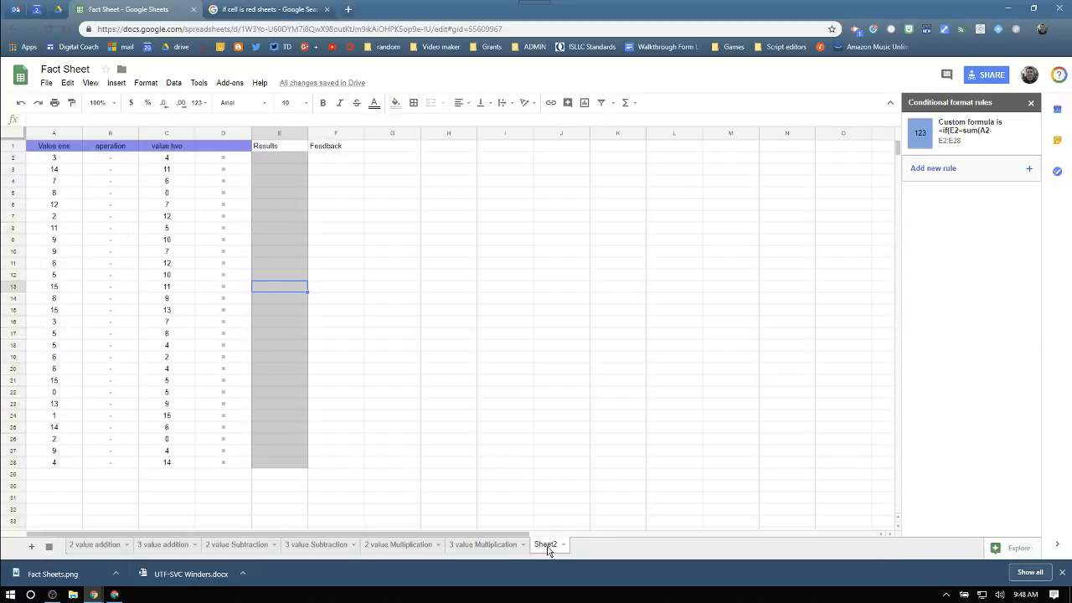
pyautogui.click(226, 85)
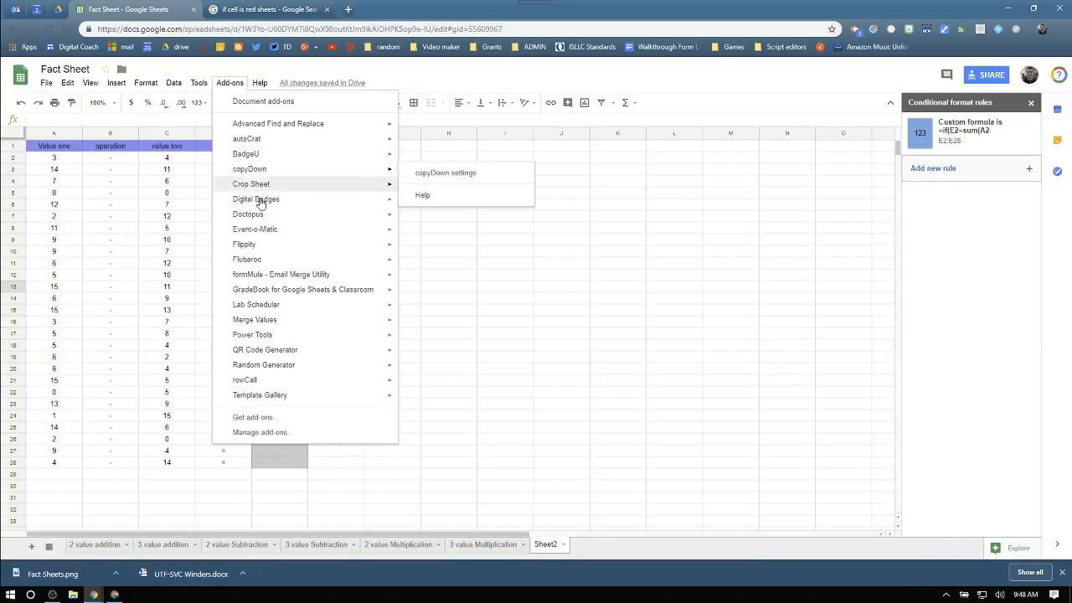
pyautogui.moveTo(278, 183)
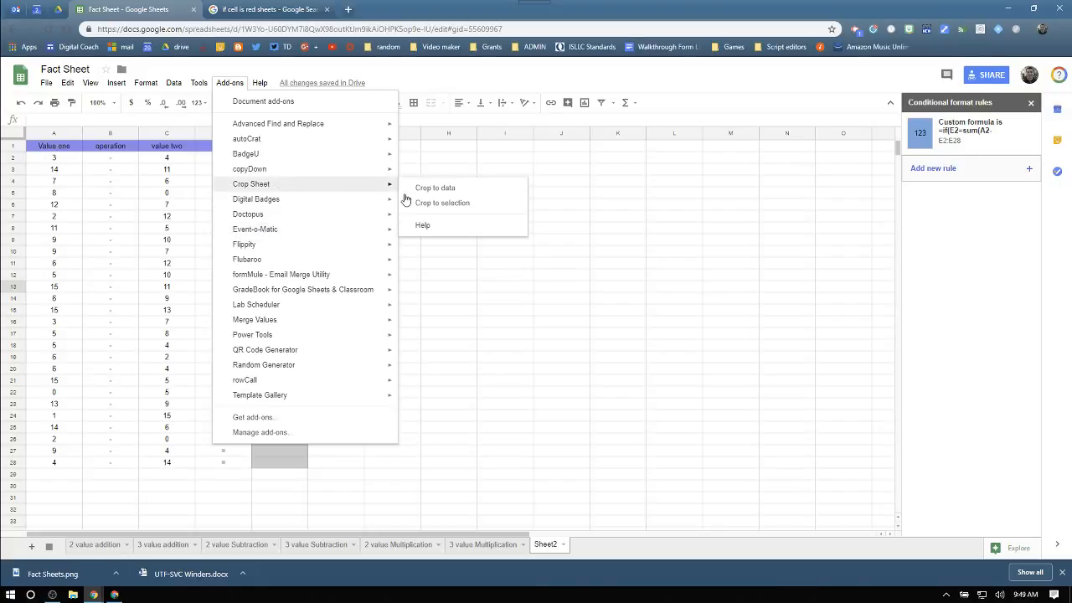
pyautogui.click(441, 202)
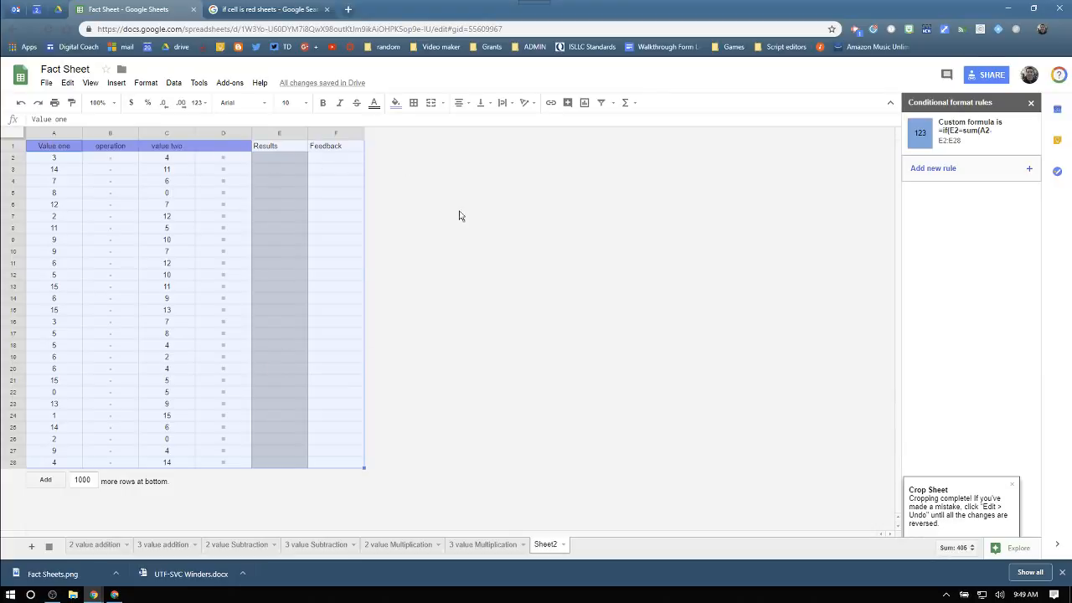
# Step: Insert six columns to the right of column F and paste a copy of columns A to F into them
pyautogui.moveTo(60, 134); pyautogui.dragTo(324, 135)
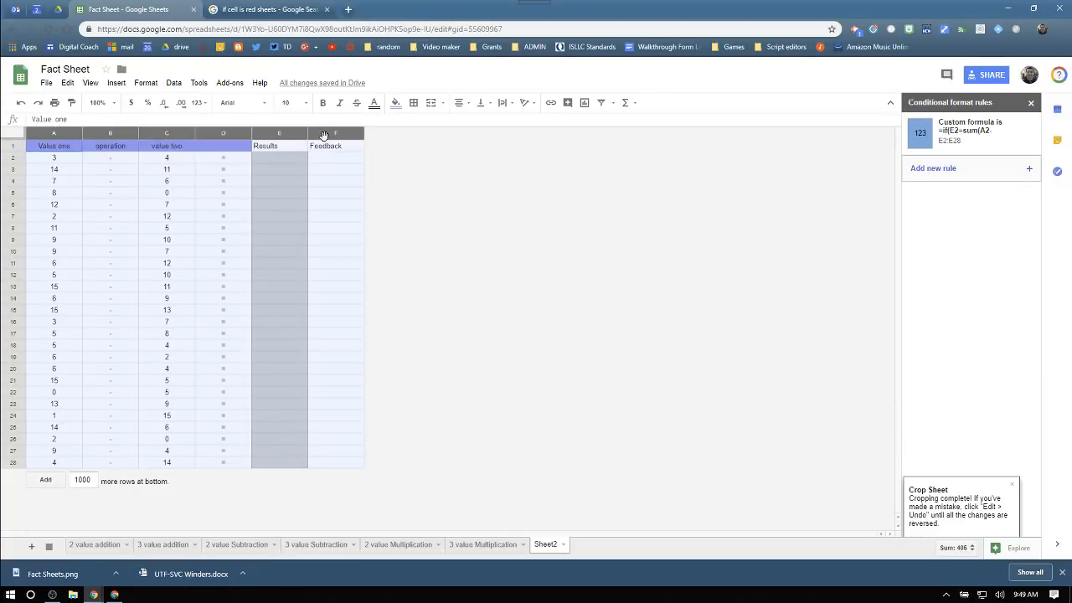
pyautogui.rightClick(324, 136)
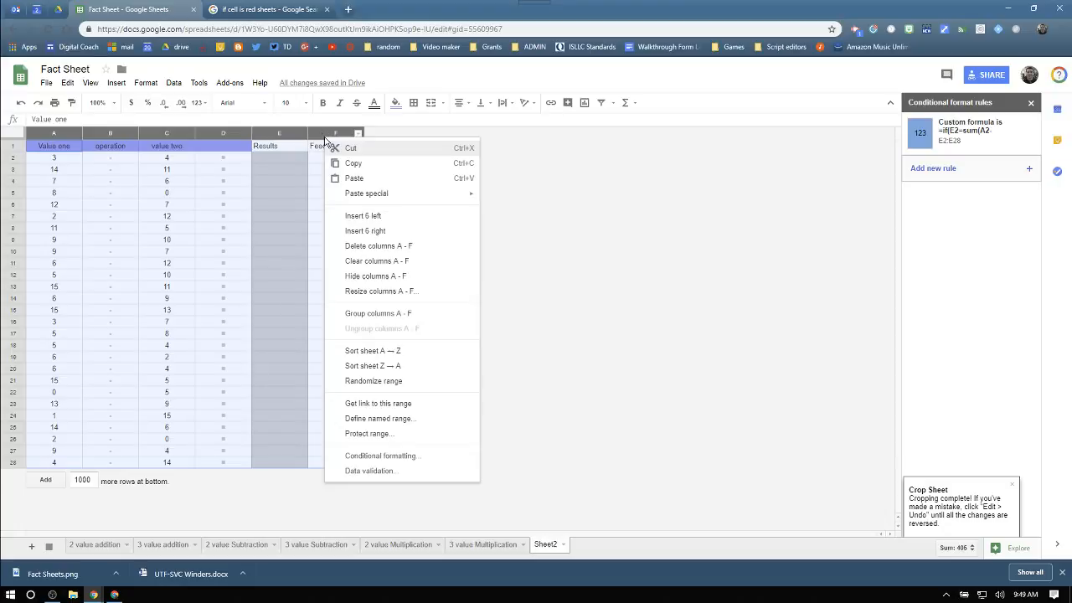
pyautogui.click(374, 231)
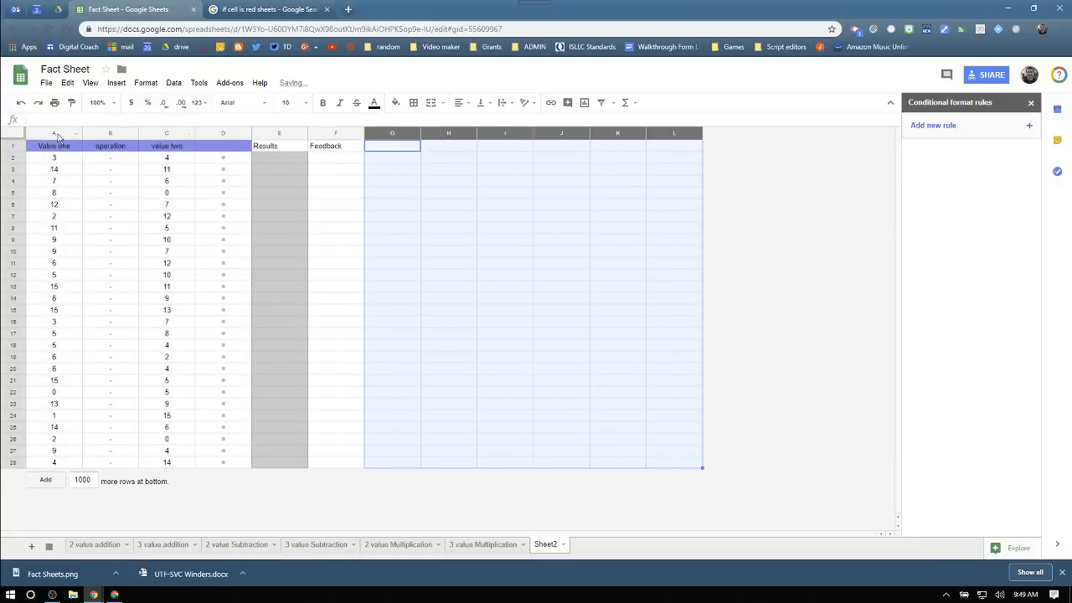
pyautogui.moveTo(58, 134); pyautogui.dragTo(311, 135)
pyautogui.hotkey('ctrl', 'c')
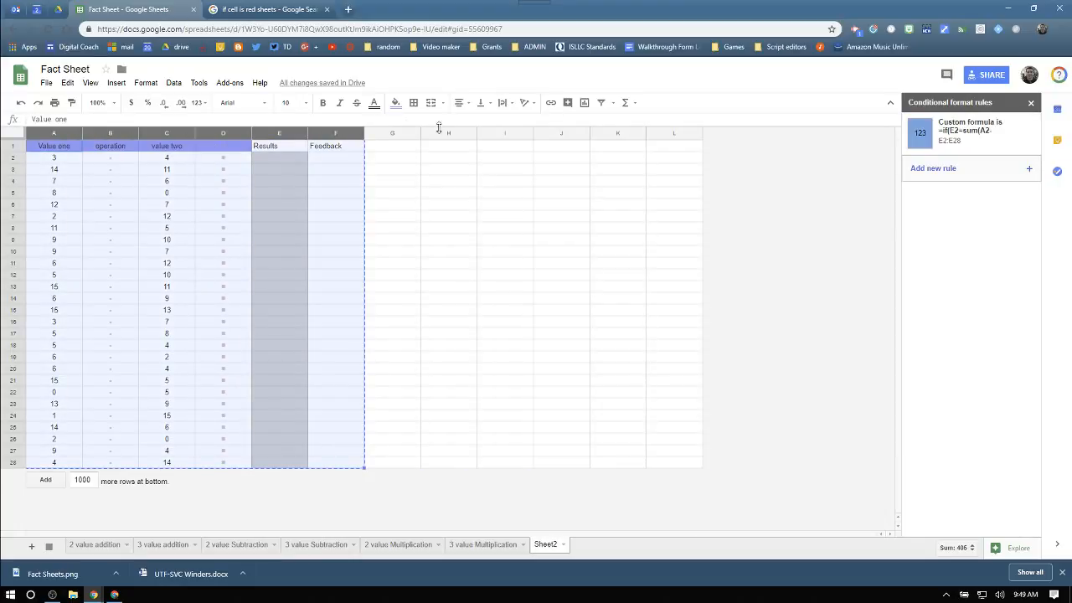
pyautogui.click(390, 132)
pyautogui.hotkey('ctrl', 'v')
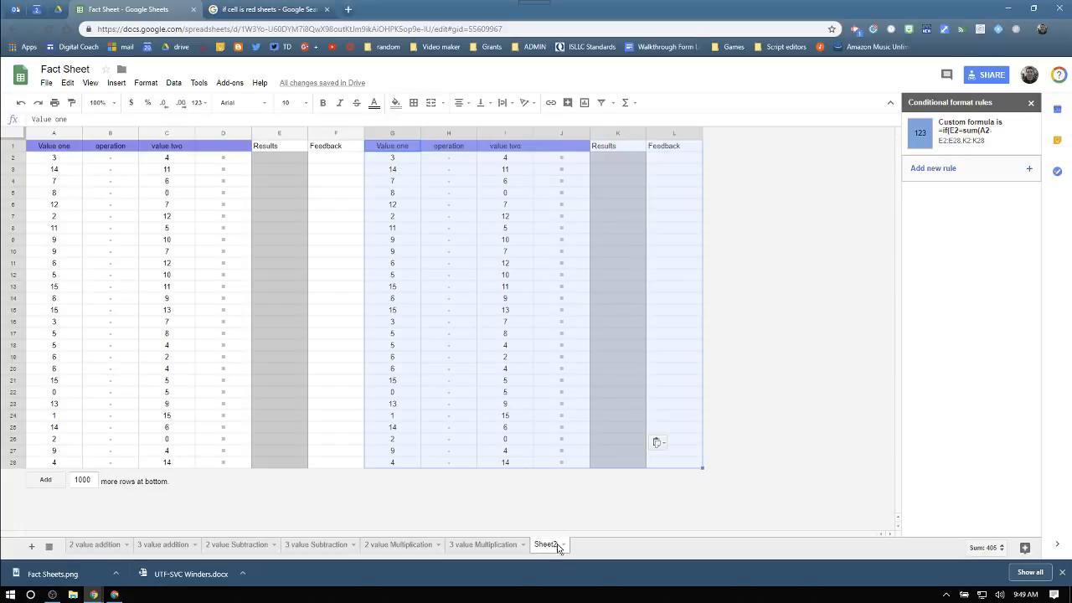
# Step: Delete the copied operation and value two columns, H and I
pyautogui.click(509, 148)
pyautogui.click(505, 133)
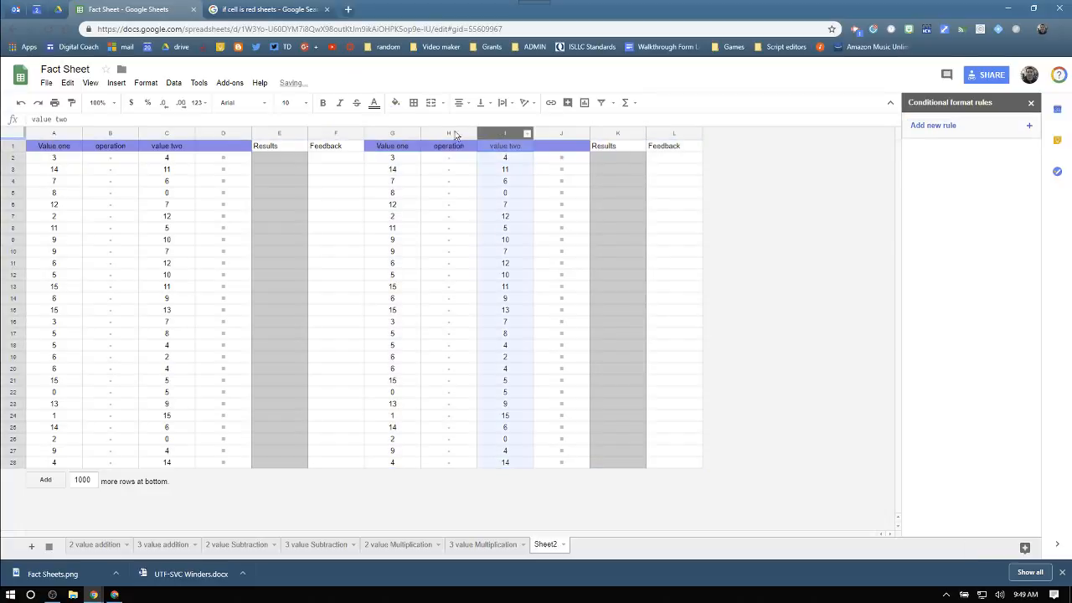
pyautogui.keyDown('shift'); pyautogui.click(449, 134); pyautogui.keyUp('shift')
pyautogui.rightClick(455, 134)
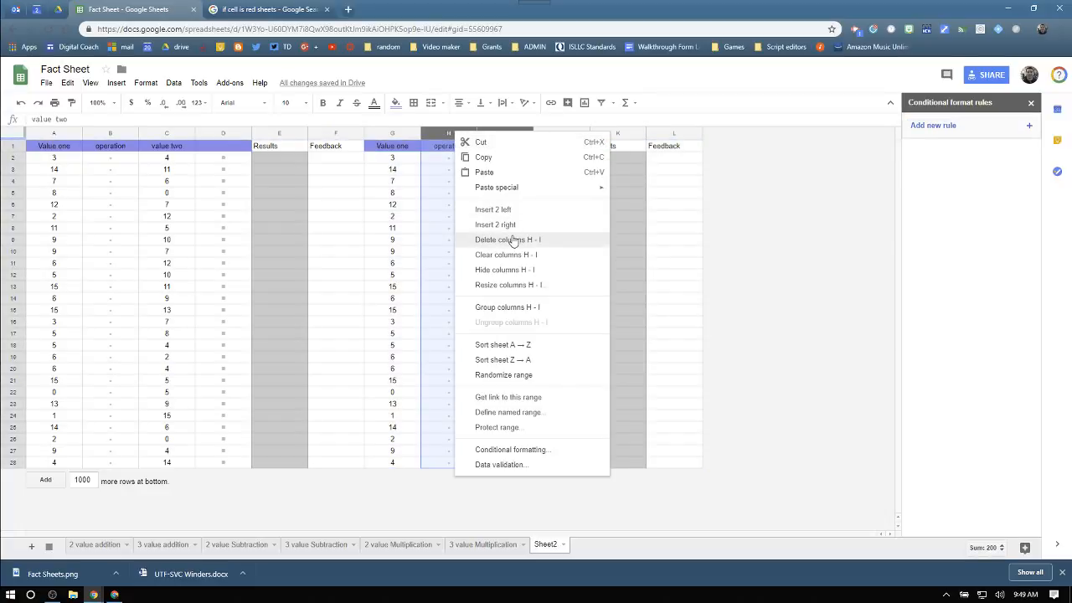
pyautogui.click(514, 240)
# Step: Replace the value in cell G2 with the question "What state is water at under 32 degrees?"
pyautogui.click(395, 163)
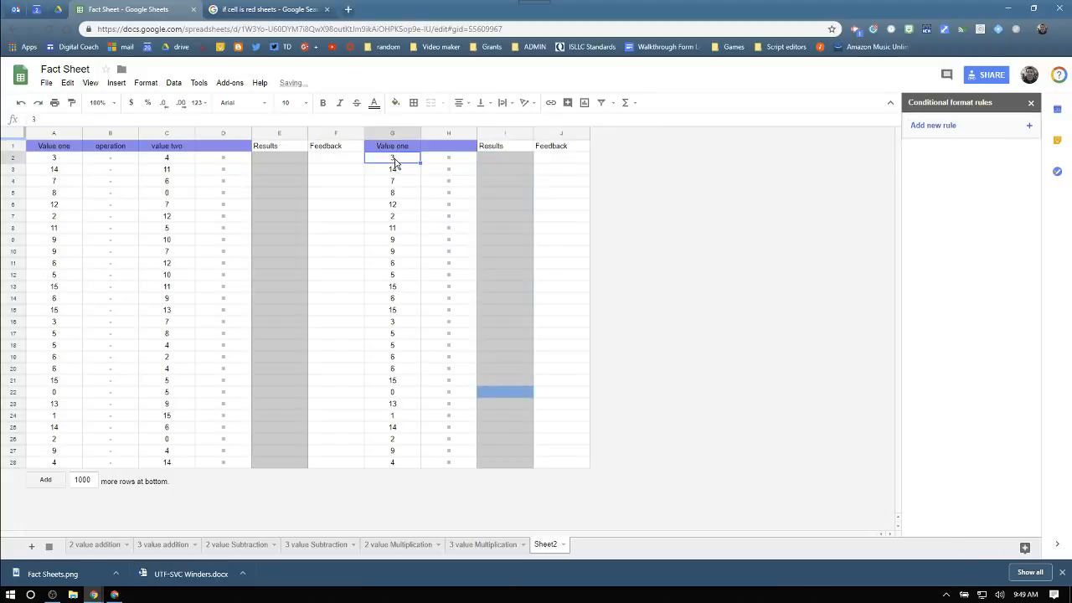
pyautogui.write('W')
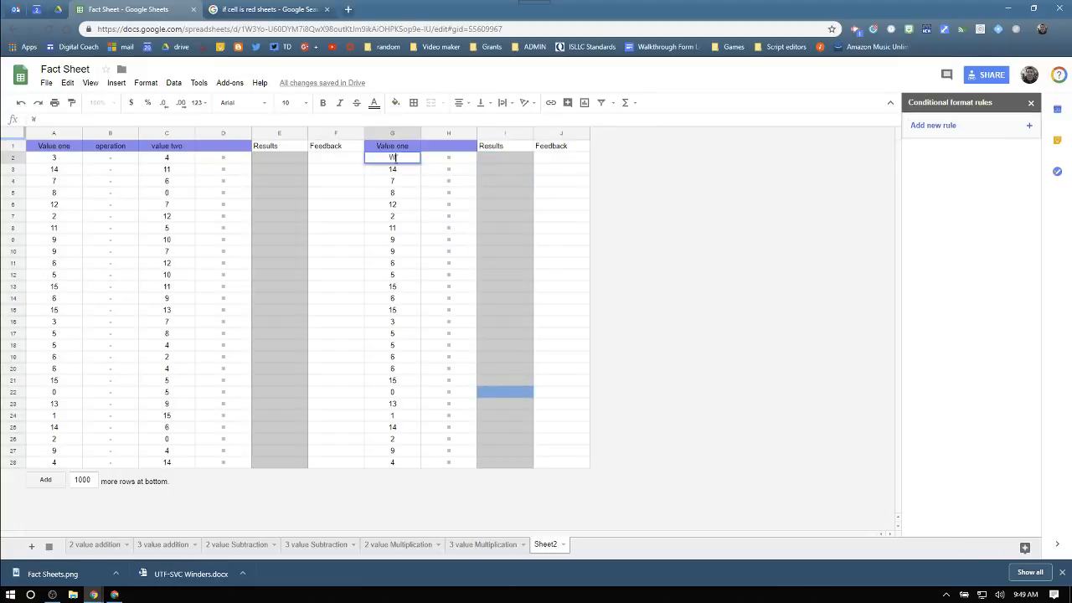
pyautogui.write('hat state is water a')
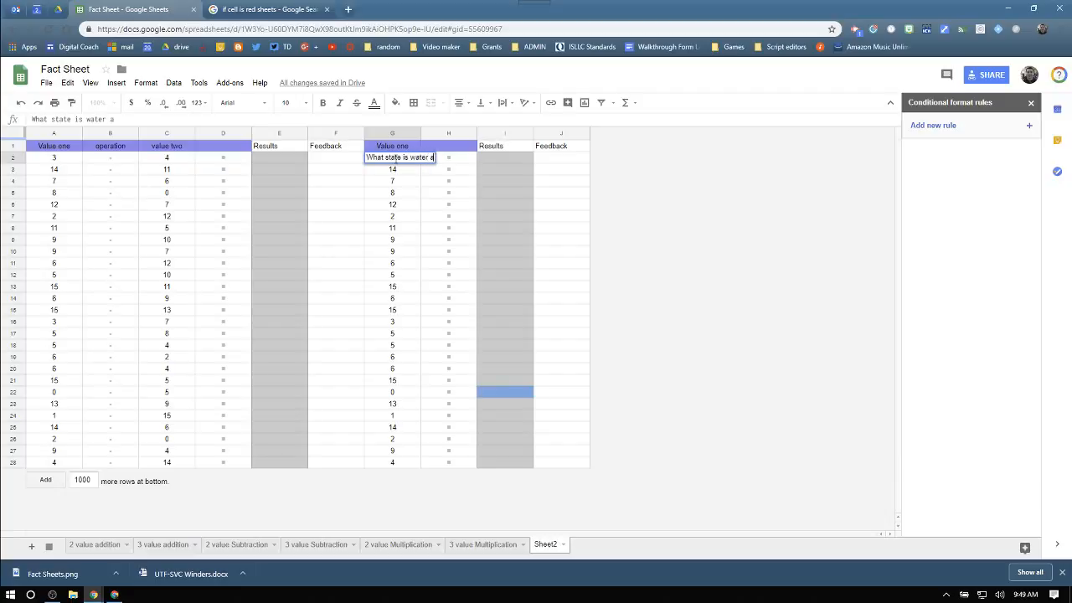
pyautogui.write('t under 32 degrees?')
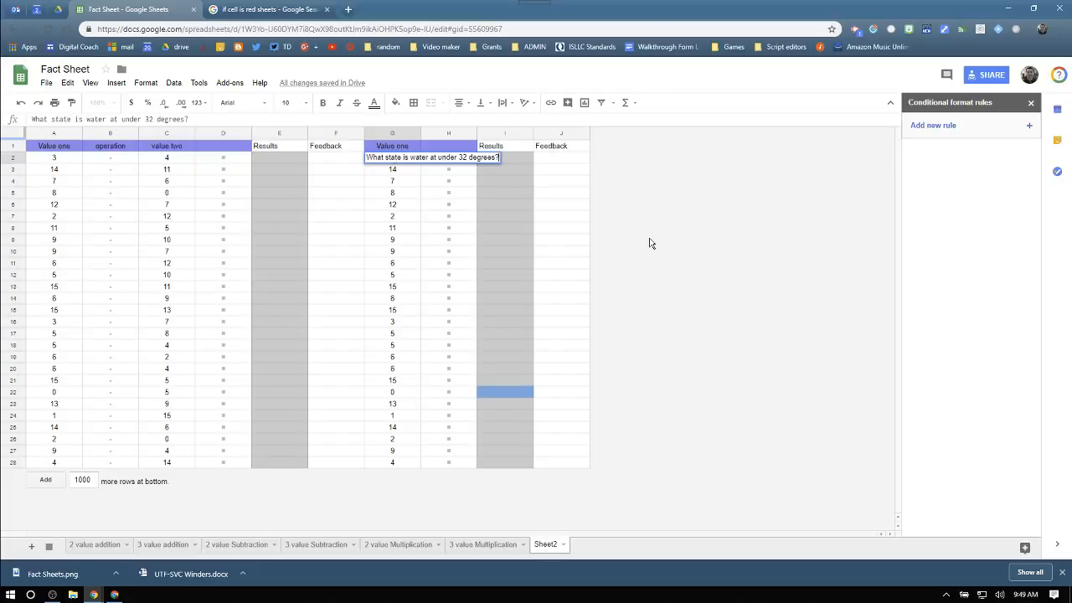
pyautogui.click(652, 243)
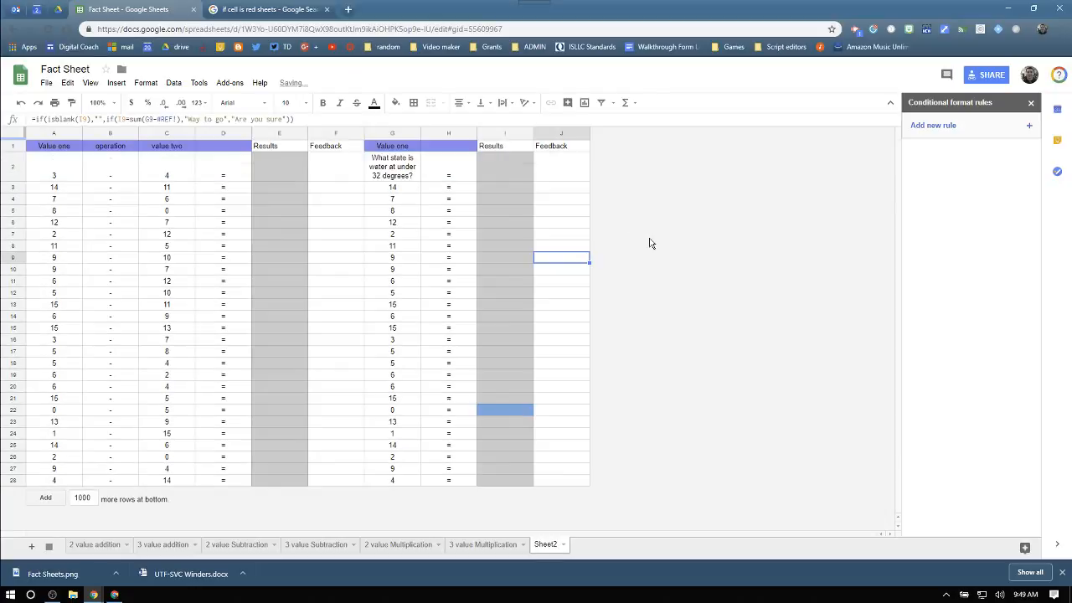
# Step: Open the conditional format rule for results cell I2, change its condition to Text contains, and clear the old formula
pyautogui.click(457, 176)
pyautogui.click(483, 172)
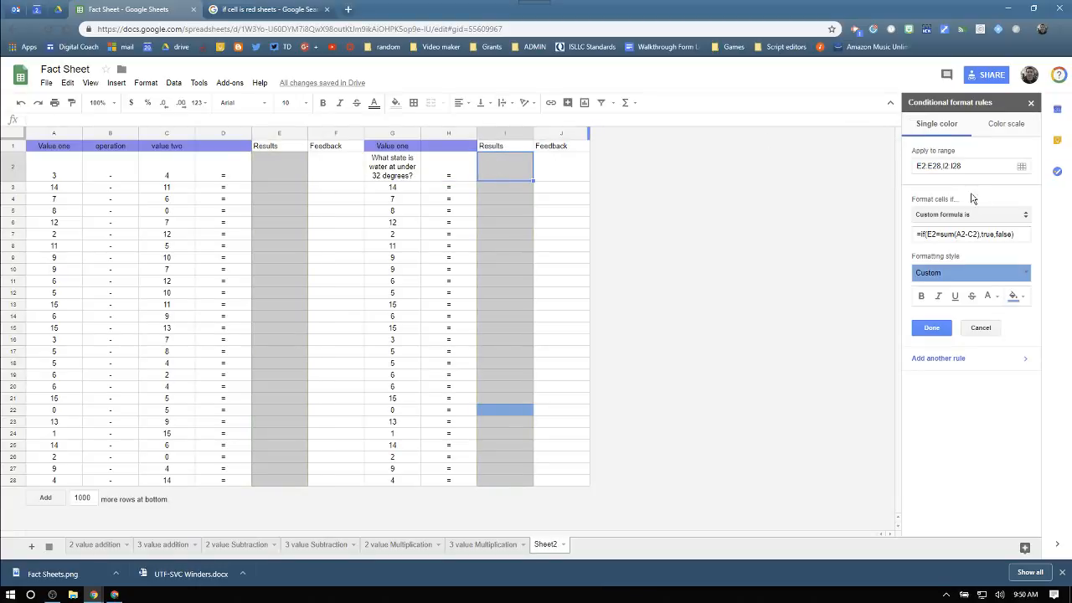
pyautogui.click(984, 216)
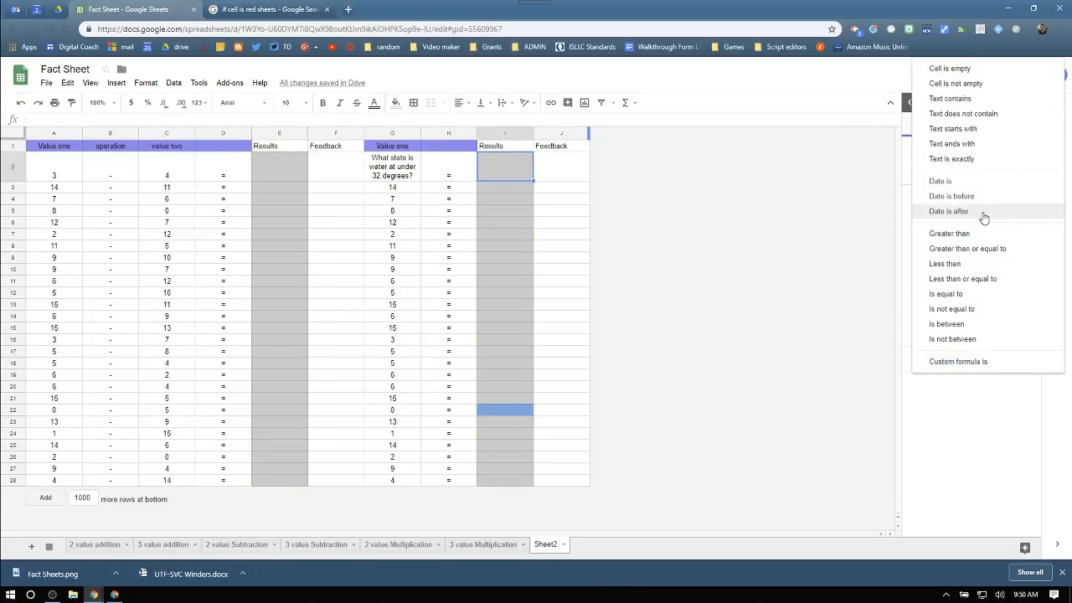
pyautogui.click(967, 99)
pyautogui.moveTo(1012, 232); pyautogui.dragTo(913, 244)
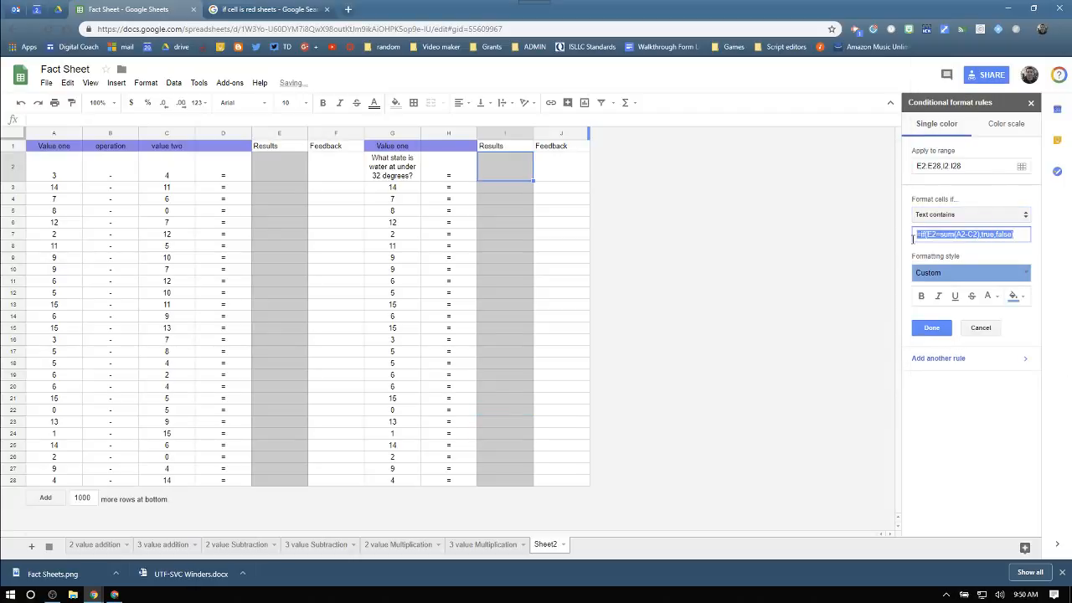
pyautogui.press('BackSpace')
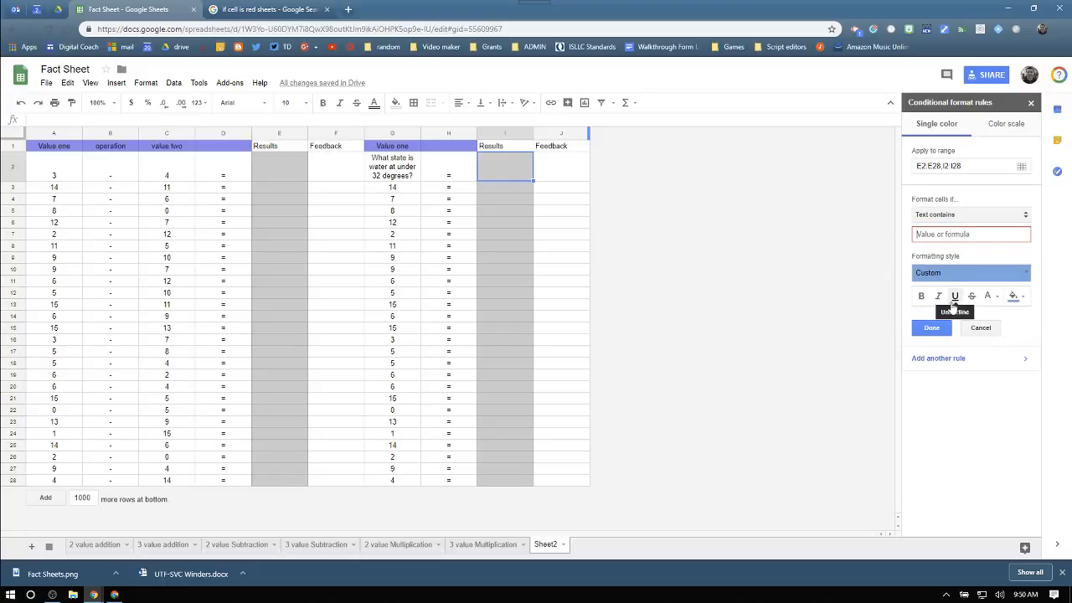
# Step: Set the rule's matching text to "solid" and save it, then check the formula in feedback cell J2 with the rules closed
pyautogui.write('ice')
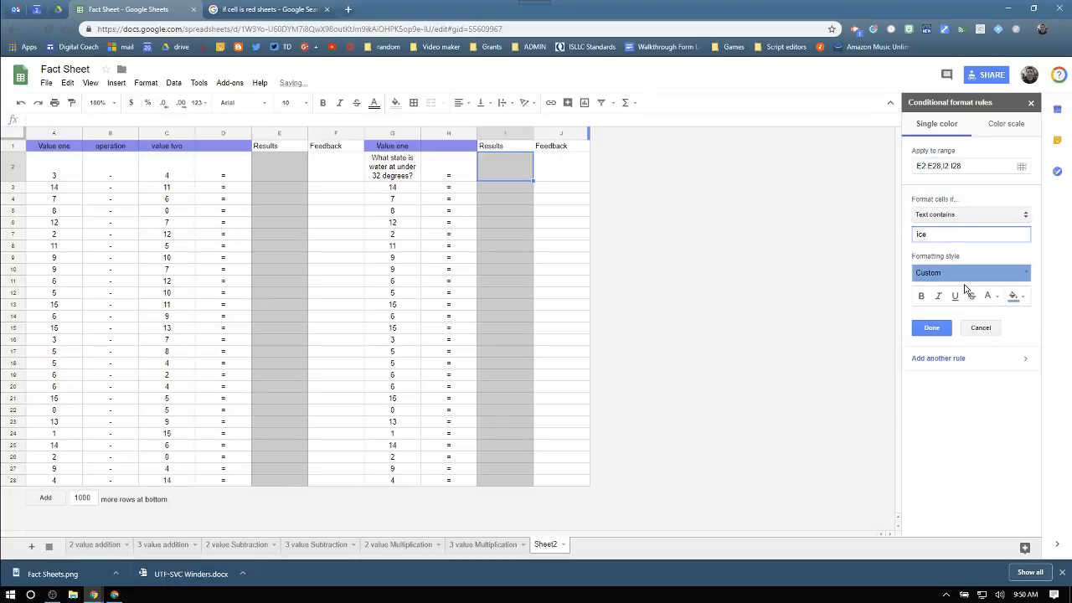
pyautogui.press('BackSpace')
pyautogui.write('solid')
pyautogui.click(929, 328)
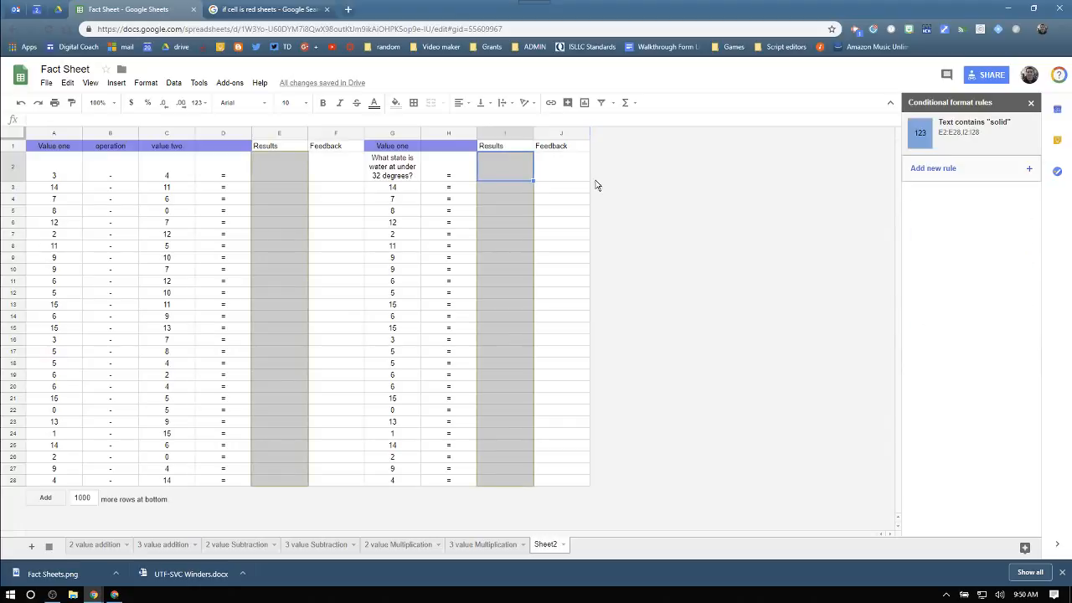
pyautogui.click(546, 175)
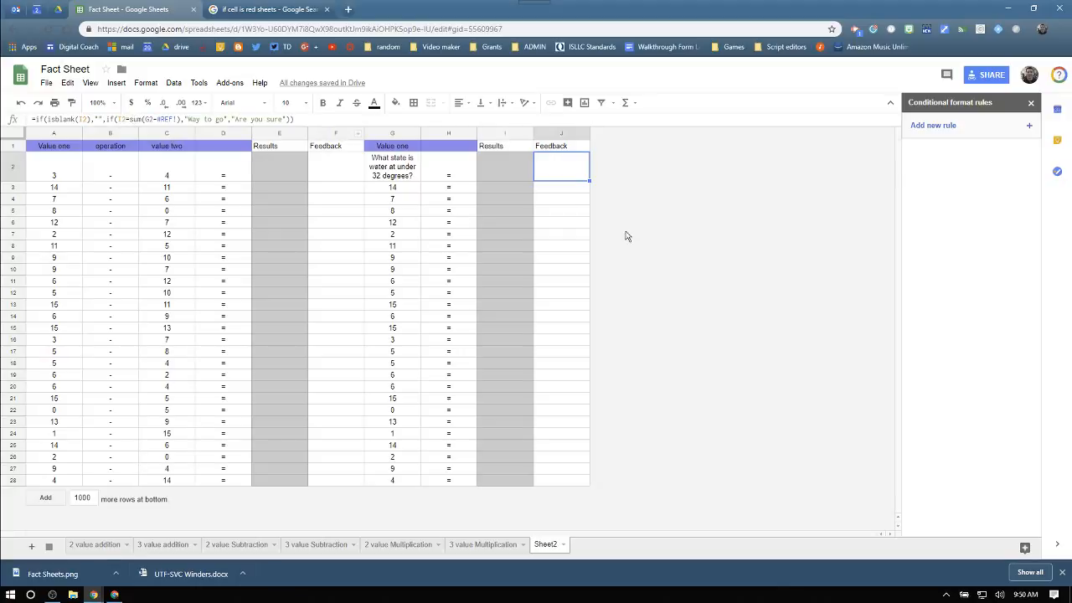
pyautogui.click(1031, 103)
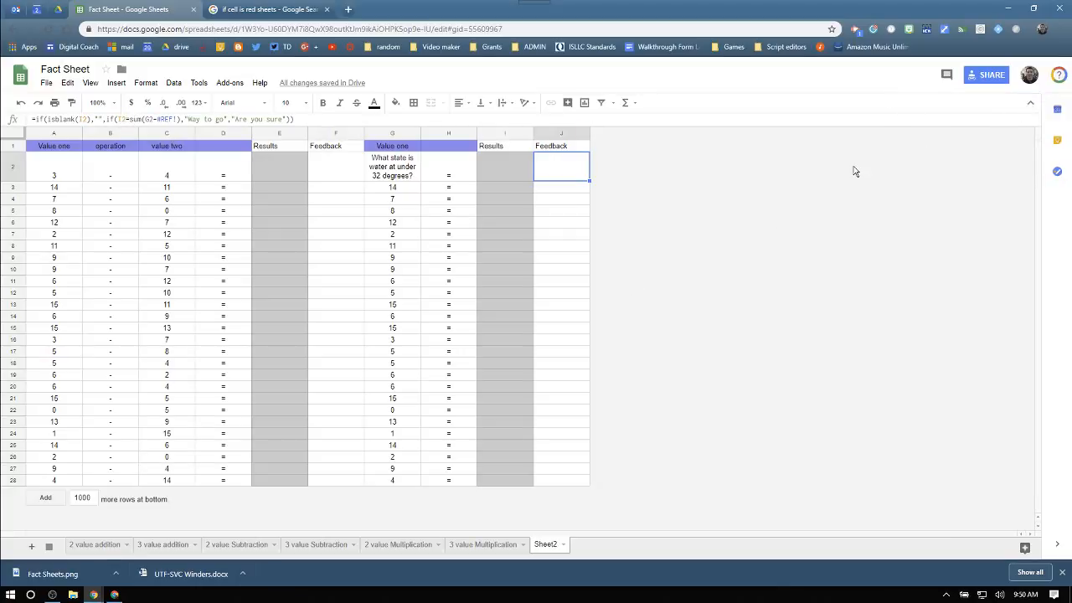
# Step: Delete Sheet2 from the workbook and open the 2 value addition sheet
pyautogui.rightClick(549, 549)
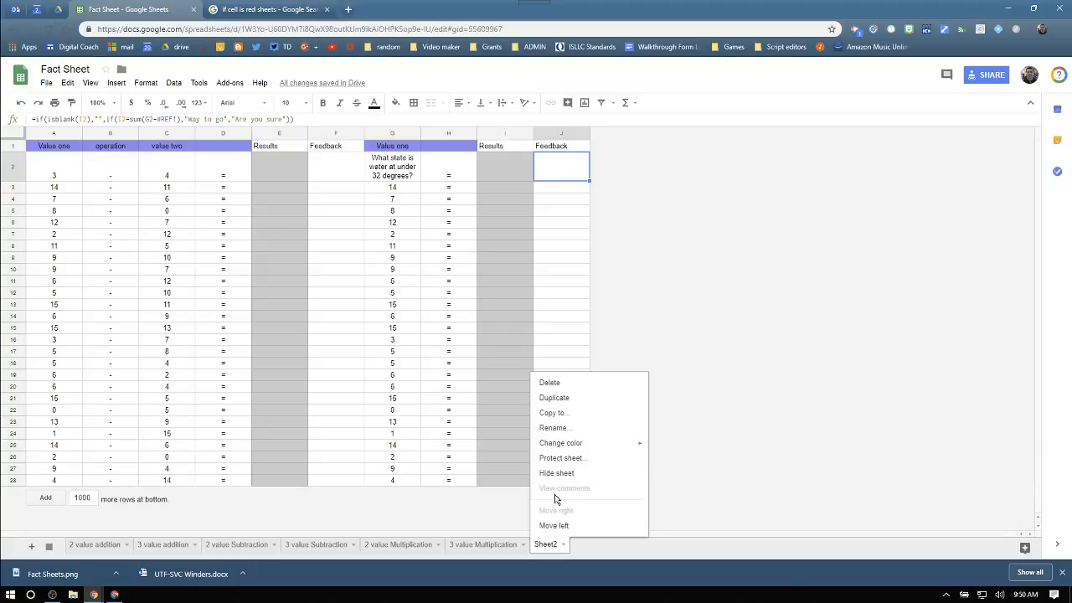
pyautogui.click(562, 382)
pyautogui.press('Return')
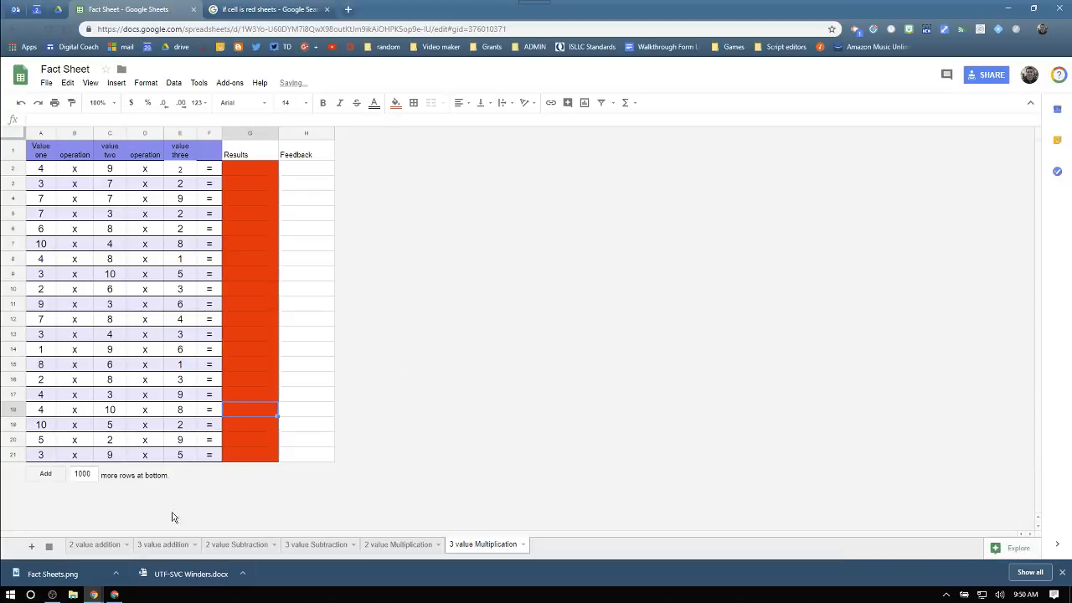
pyautogui.click(95, 543)
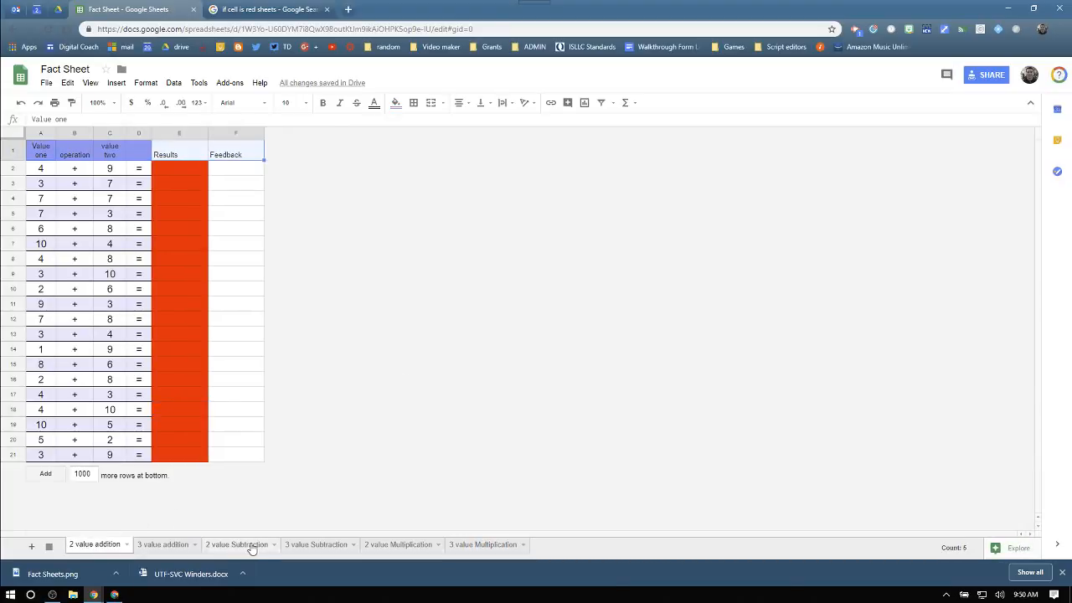